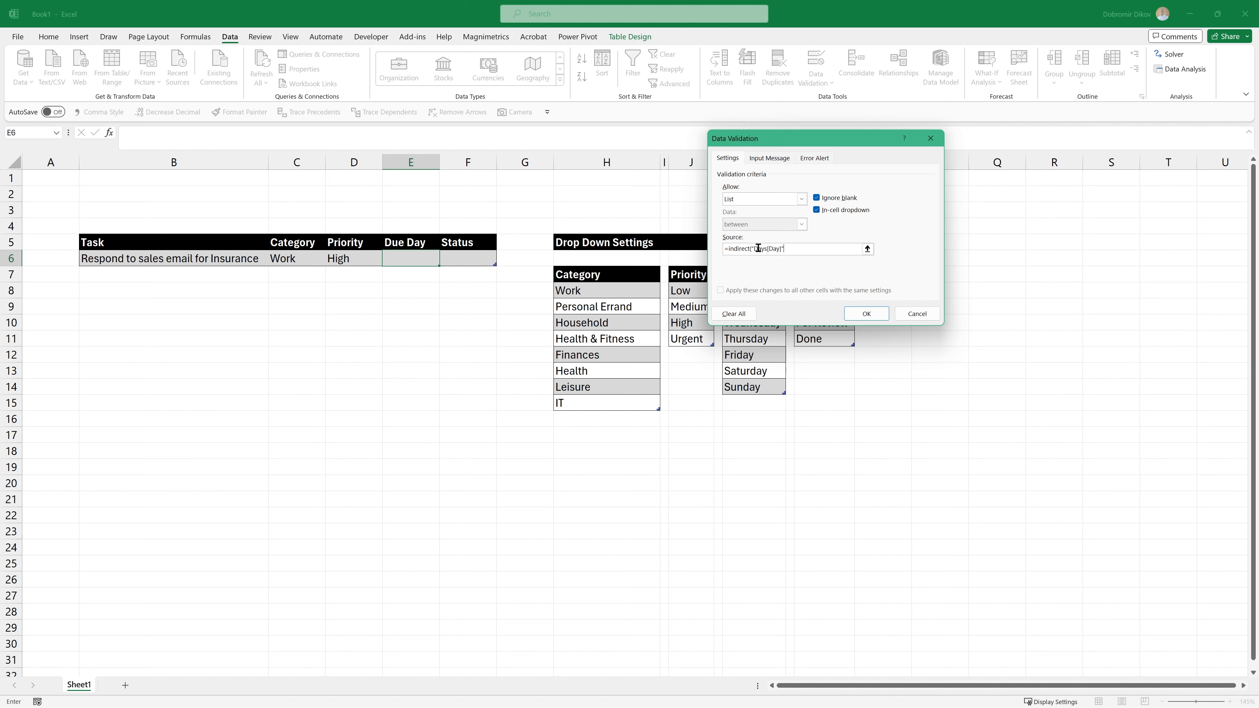
Apply the list validation sourced from INDIRECT("Days[Day]") to the first task's Due Day cell and choose Monday
{"action": "key", "text": "Return"}
{"action": "left_click", "coordinate": [445, 262]}
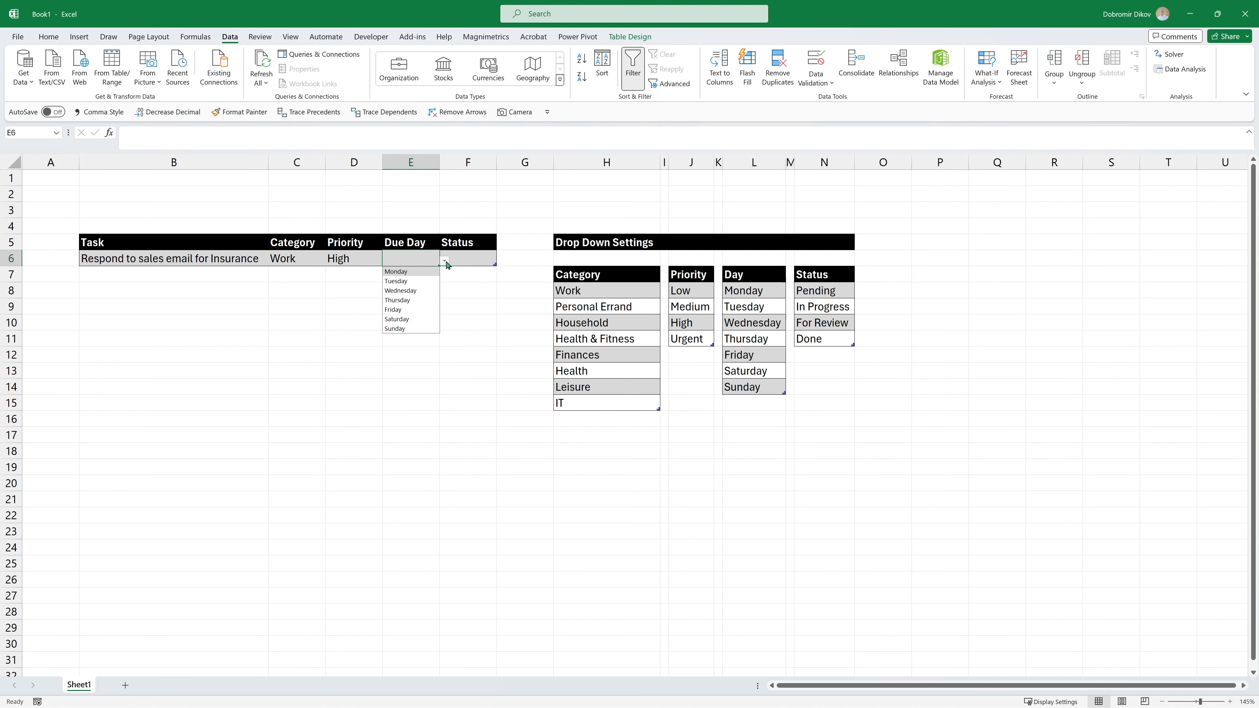
{"action": "left_click", "coordinate": [421, 272]}
Add a list validation to the first task's Status cell, using INDIRECT on the Statuses table as its source, and choose Done
{"action": "left_click", "coordinate": [468, 258]}
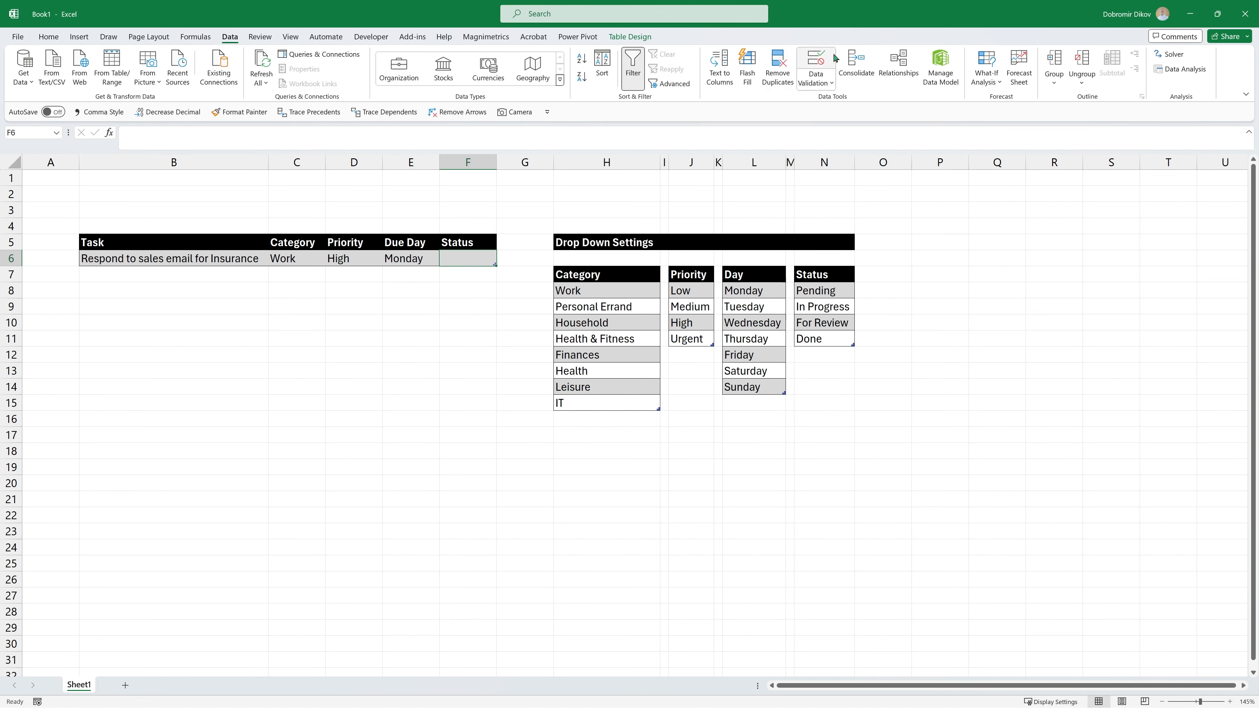
{"action": "left_click", "coordinate": [824, 58]}
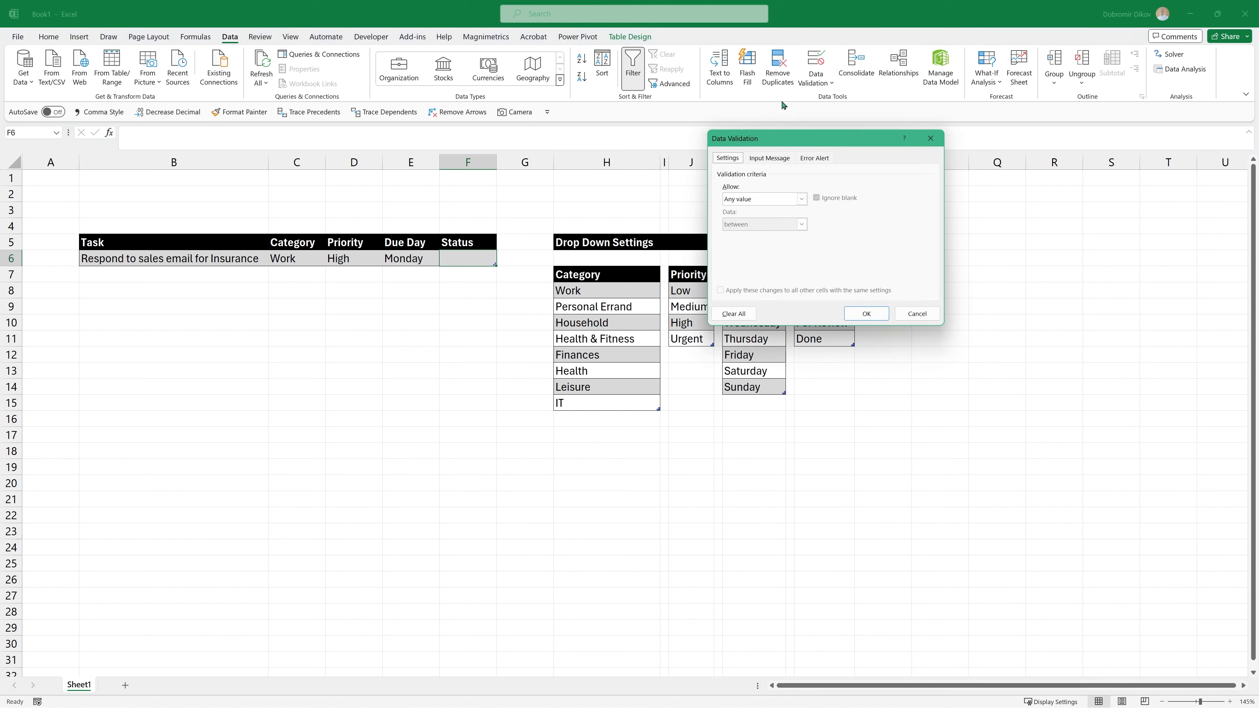
{"action": "left_click", "coordinate": [749, 200]}
{"action": "left_click", "coordinate": [747, 234]}
{"action": "left_click", "coordinate": [746, 249]}
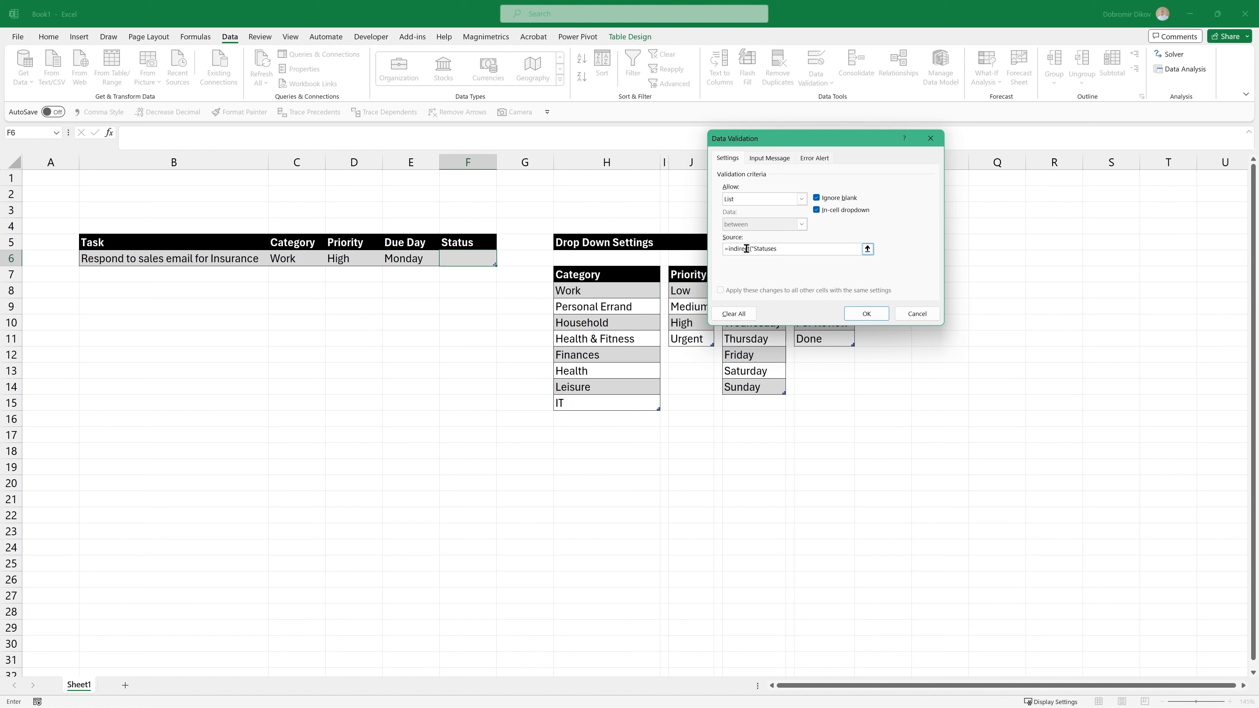
{"action": "type", "text": "S"}
{"action": "key", "text": "Return"}
{"action": "left_click", "coordinate": [498, 261]}
{"action": "left_click", "coordinate": [449, 300]}
{"action": "left_click", "coordinate": [252, 263]}
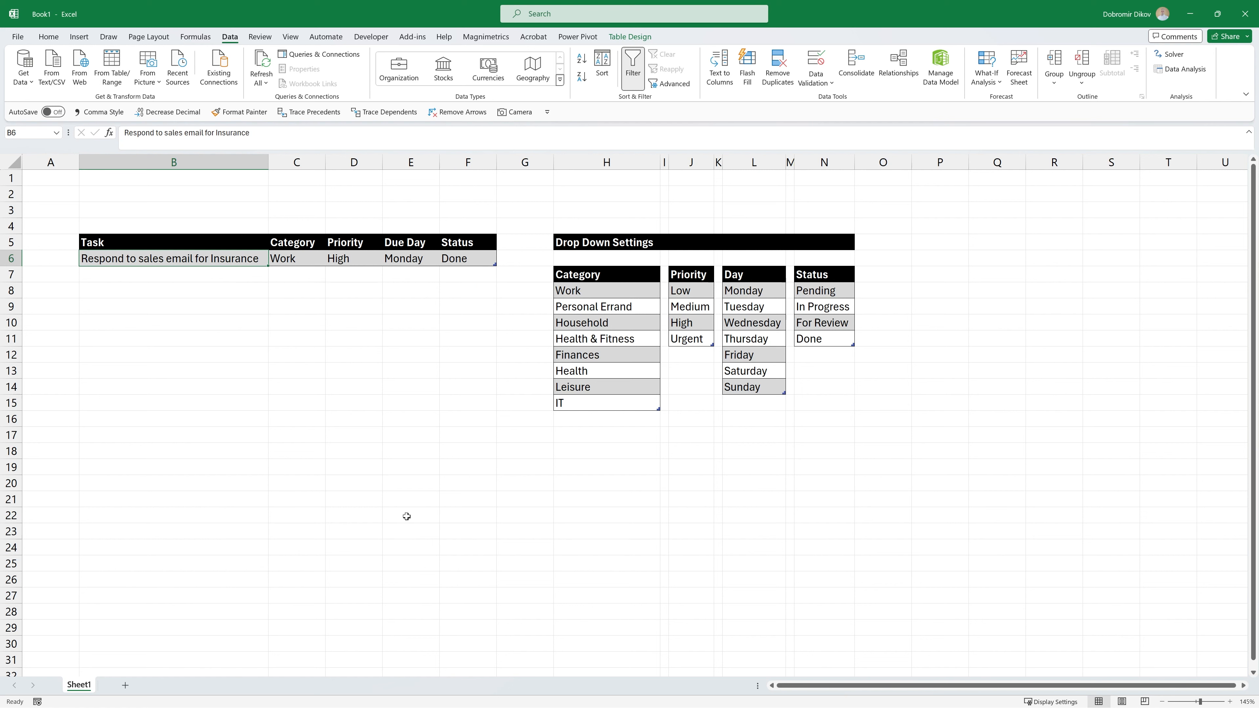
{"action": "left_click_drag", "start_coordinate": [465, 255], "coordinate": [210, 264]}
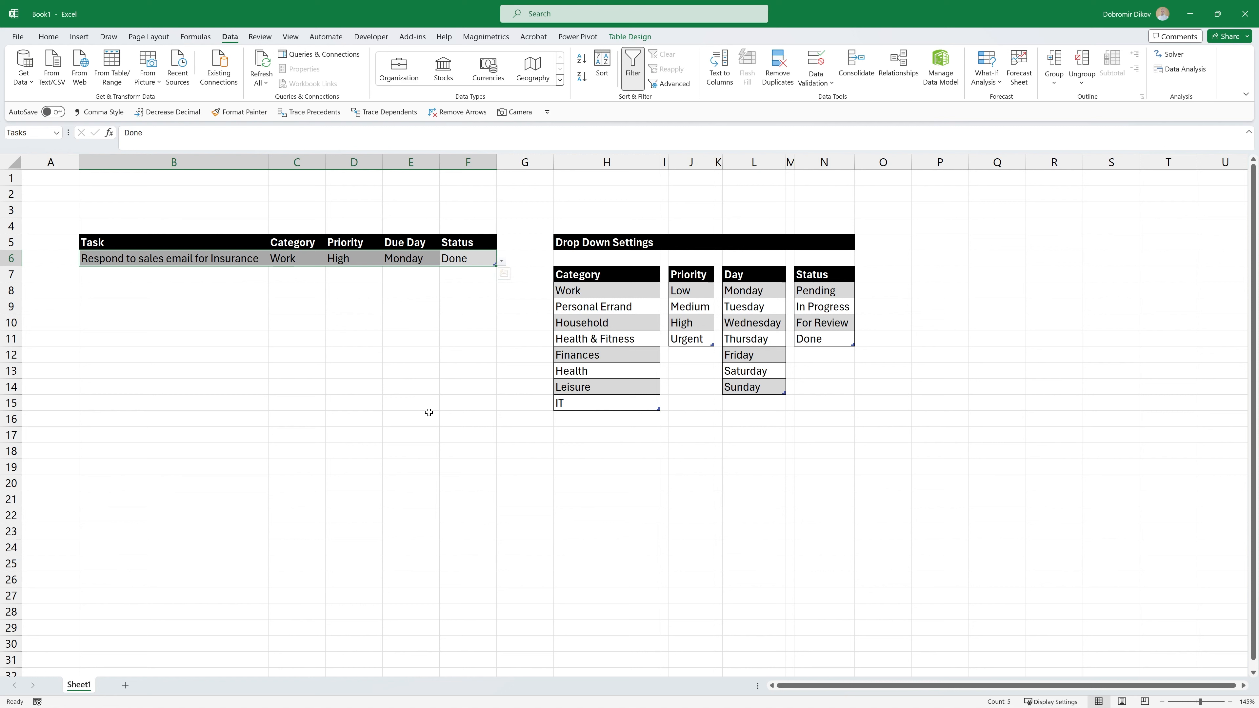
{"action": "left_click", "coordinate": [356, 306]}
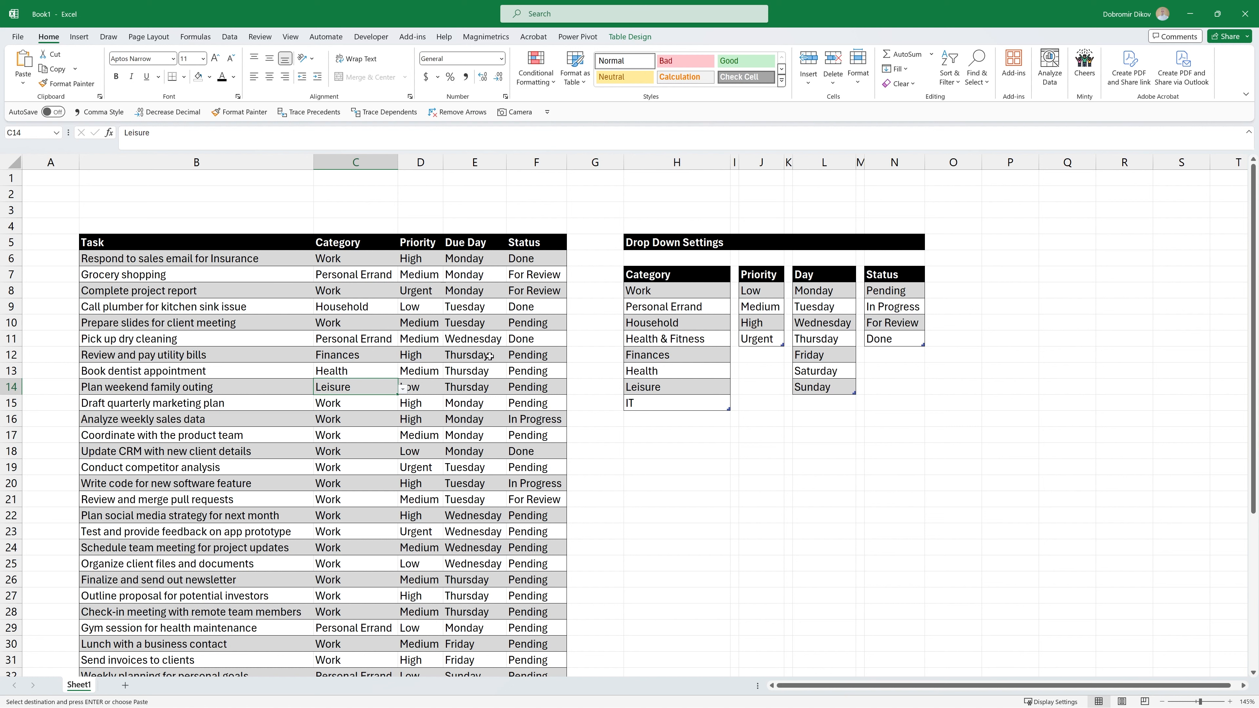
{"action": "key", "text": "Escape"}
Select all task rows (B6:F44) and create a conditional formatting rule that uses a formula to determine which cells to format
{"action": "left_click", "coordinate": [134, 257]}
{"action": "left_click_drag", "start_coordinate": [134, 257], "coordinate": [557, 686]}
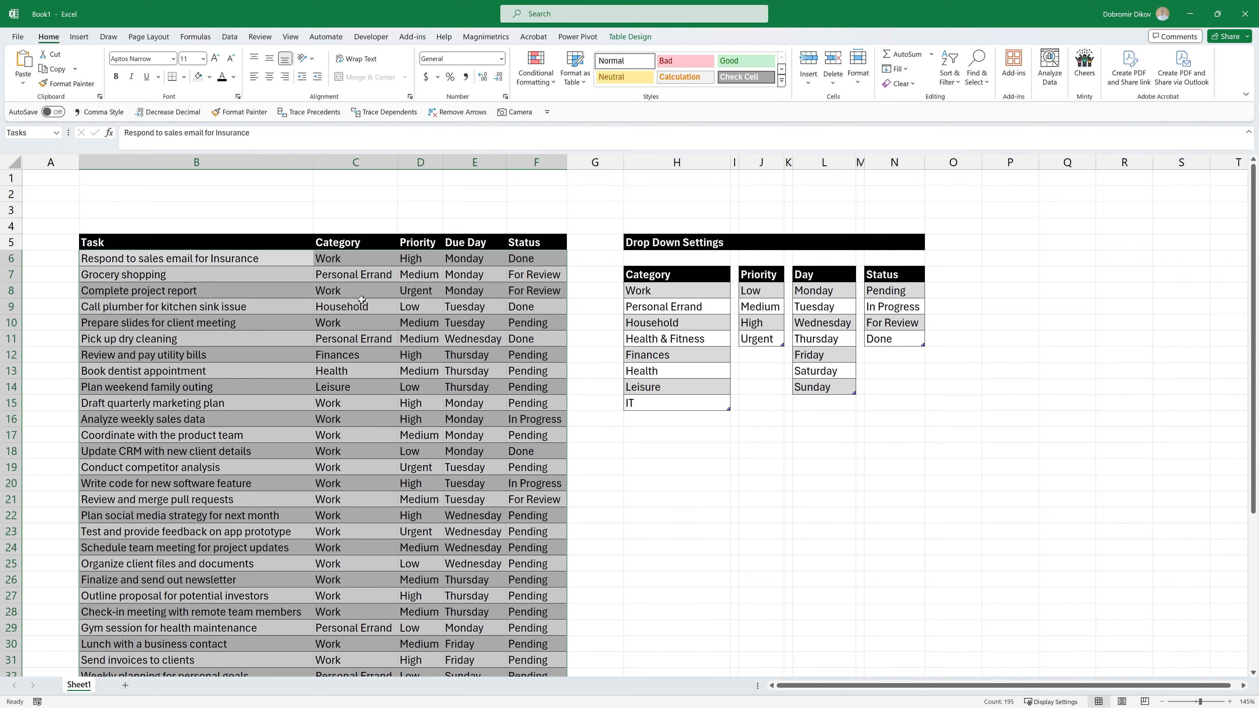
{"action": "left_click_drag", "start_coordinate": [199, 258], "coordinate": [450, 422]}
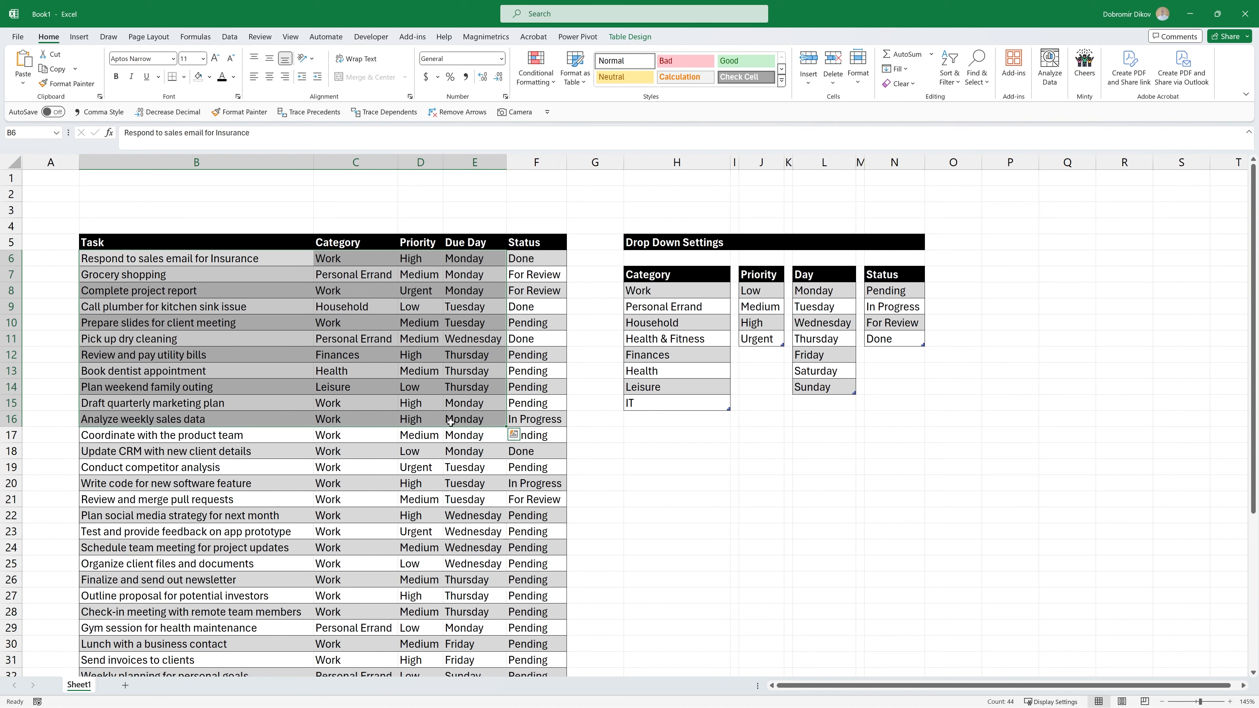
{"action": "key", "text": "ctrl+shift+Right"}
{"action": "key", "text": "ctrl+shift+Down"}
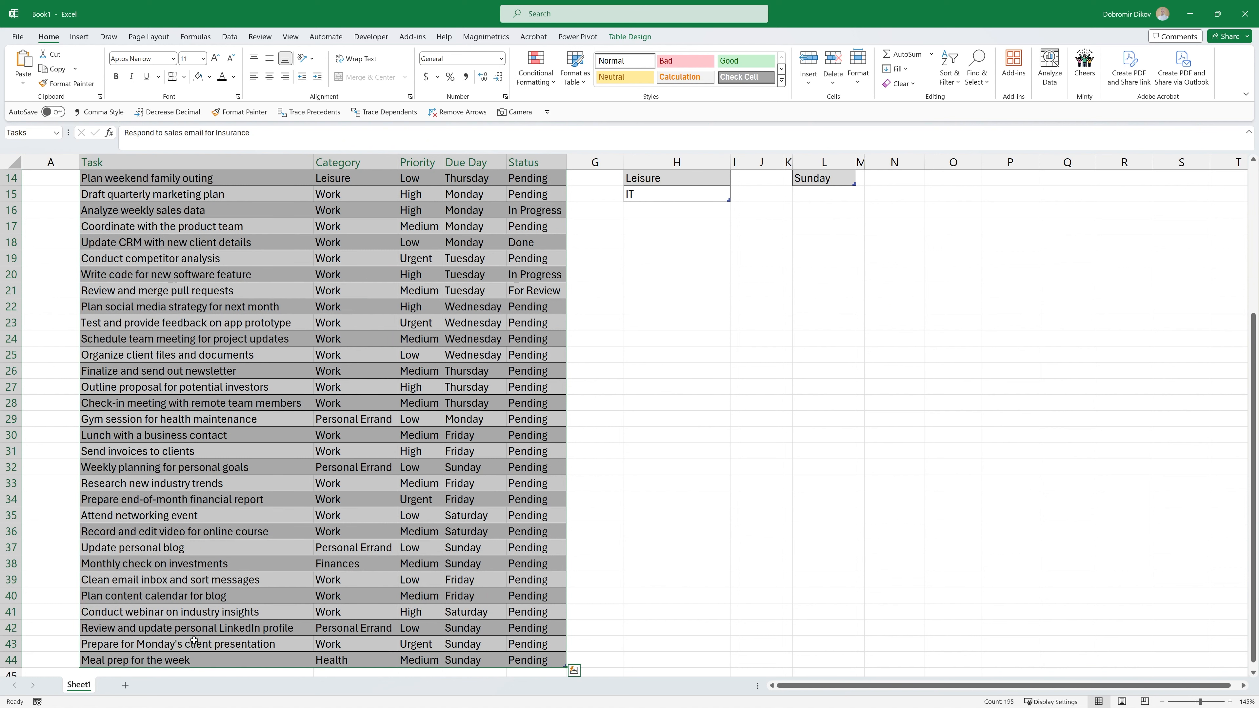
{"action": "scroll", "coordinate": [228, 420], "scroll_direction": "up", "scroll_amount": 5}
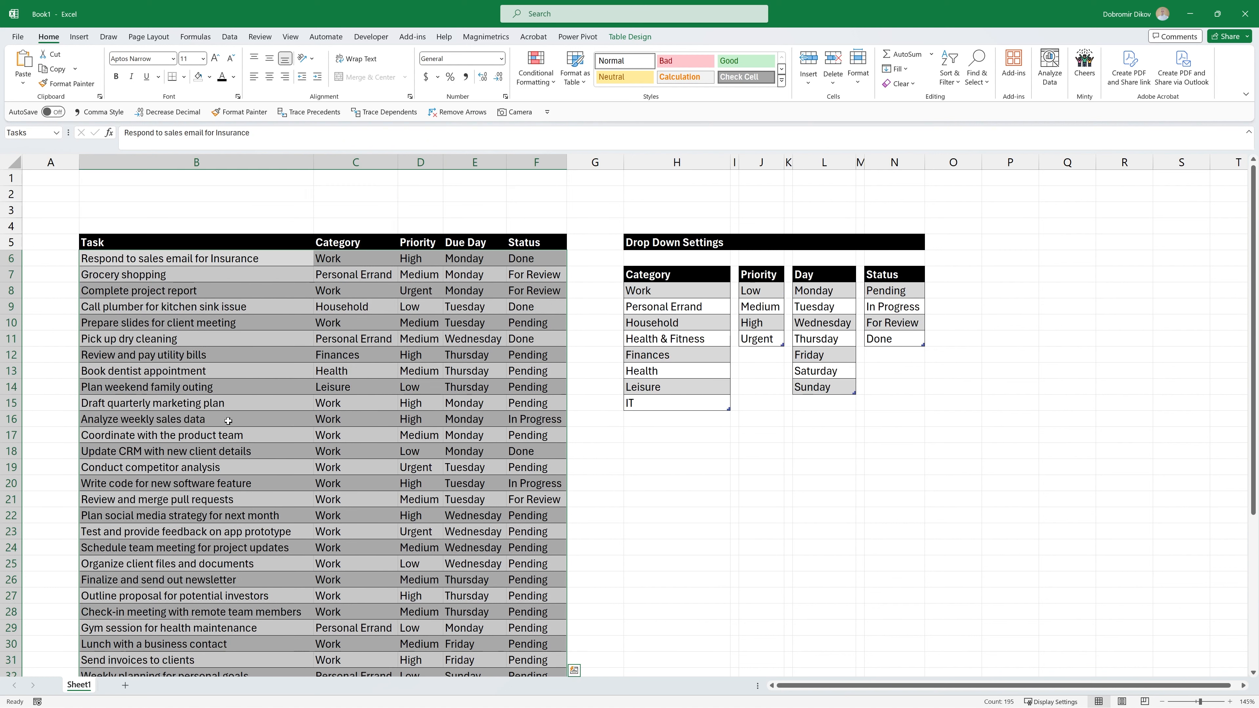
{"action": "left_click", "coordinate": [544, 85]}
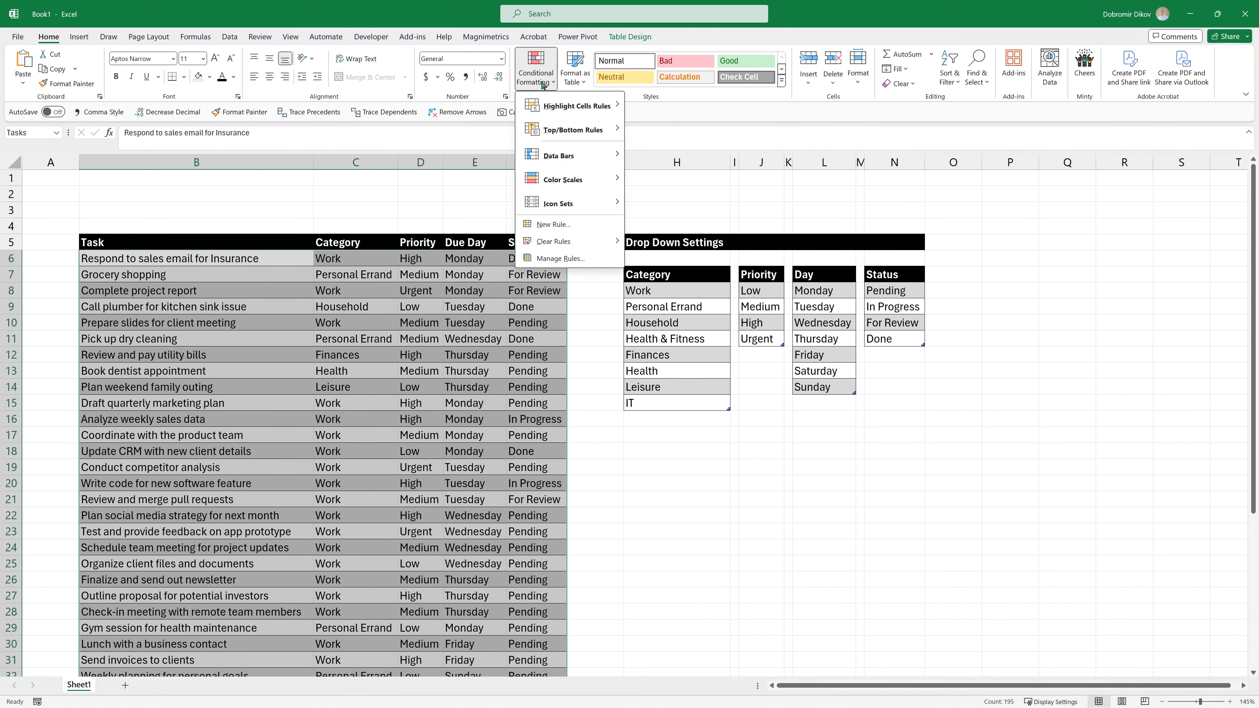
{"action": "left_click", "coordinate": [557, 224]}
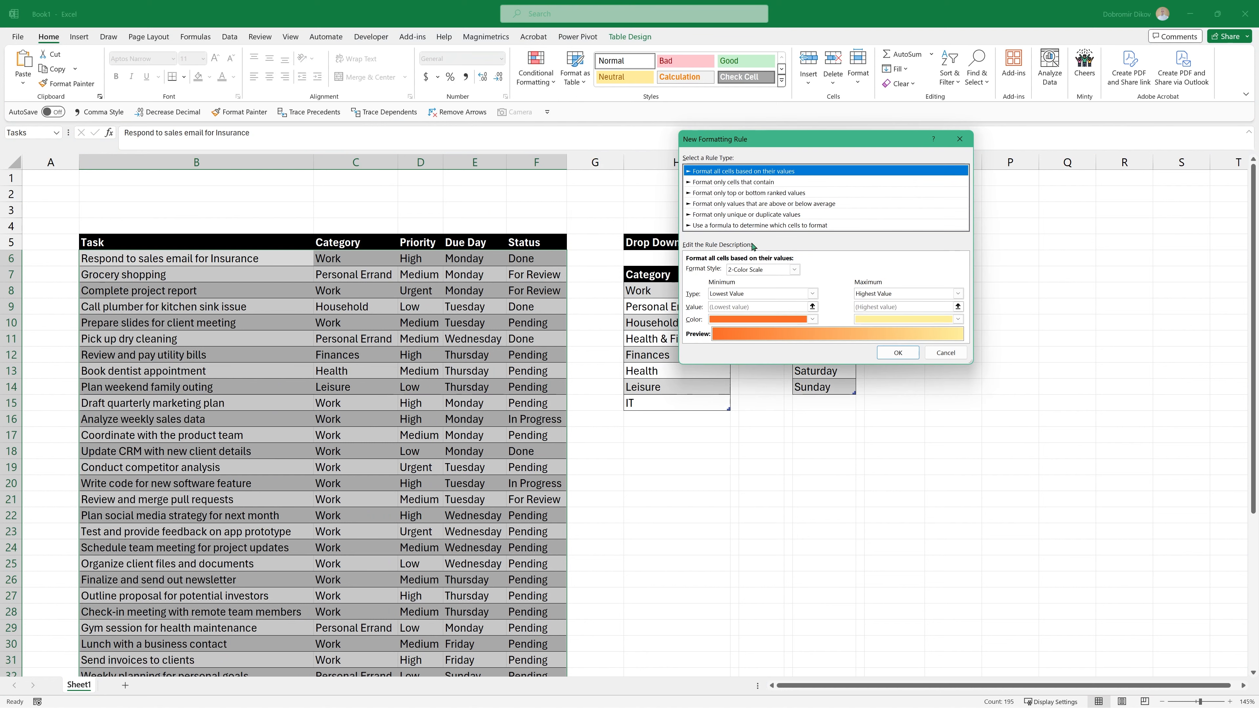
{"action": "left_click", "coordinate": [748, 225]}
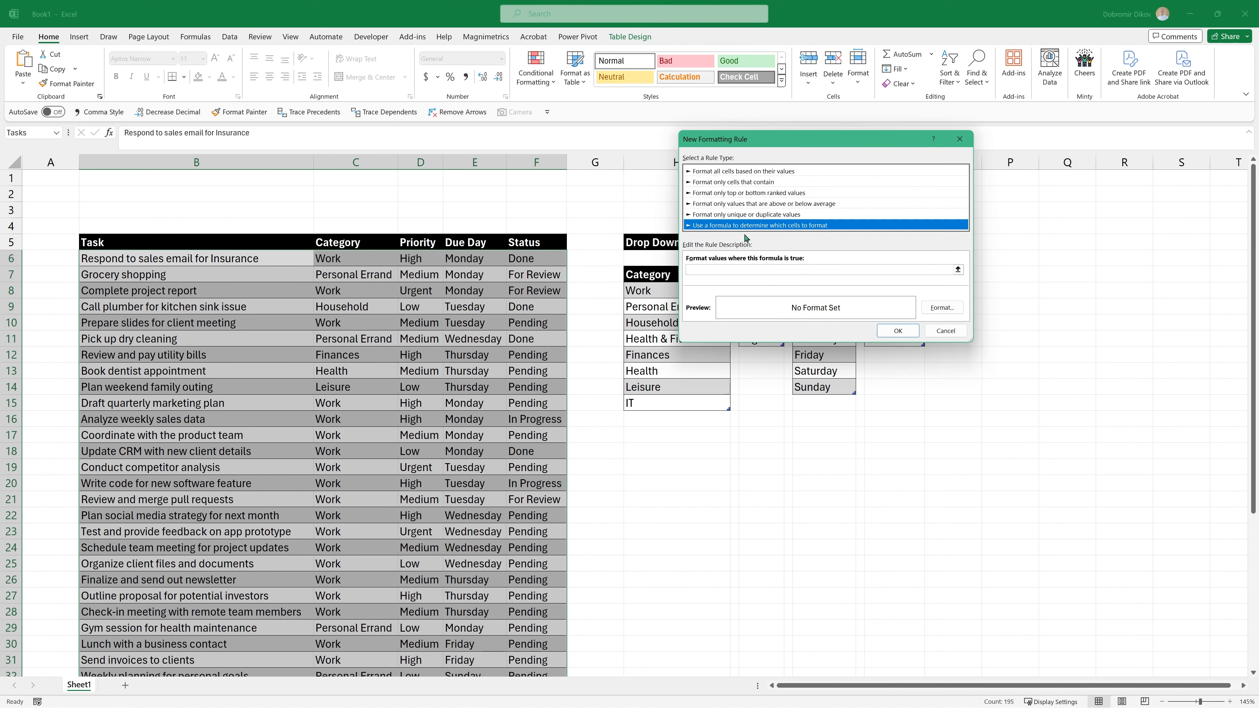
Set the rule's formula to test whether the Status cell F6 equals "Done", with the row reference left relative
{"action": "left_click", "coordinate": [753, 271]}
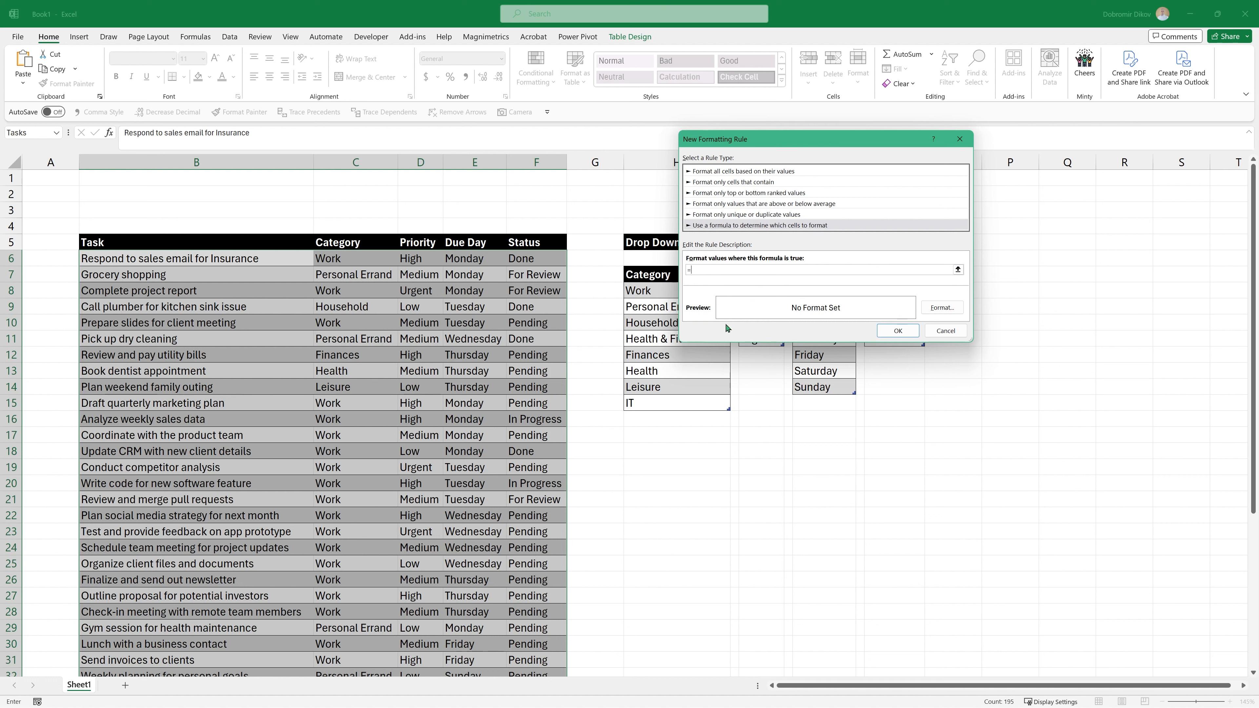
{"action": "left_click", "coordinate": [527, 259]}
{"action": "type", "text": "=\"Done"}
{"action": "left_click", "coordinate": [703, 270]}
{"action": "key", "text": "BackSpace"}
{"action": "key", "text": "BackSpace"}
Give the Done rule a light green fill and apply it to the task rows
{"action": "left_click", "coordinate": [941, 308]}
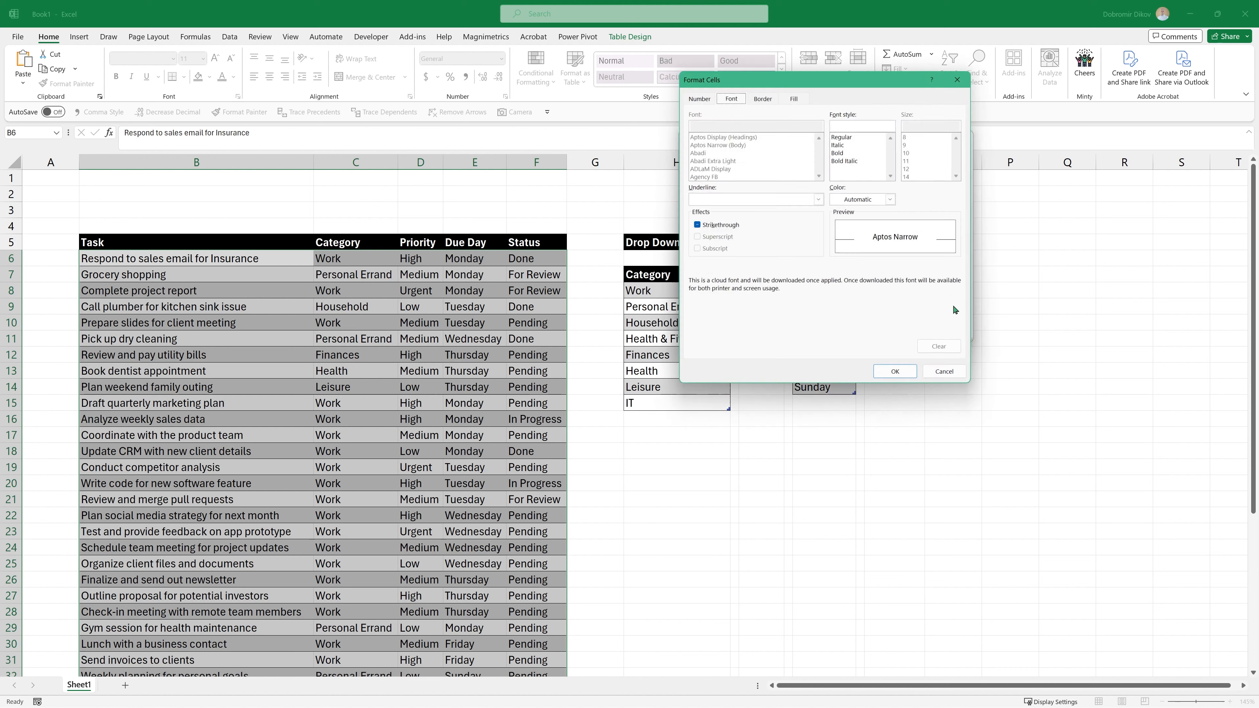
{"action": "left_click", "coordinate": [793, 97]}
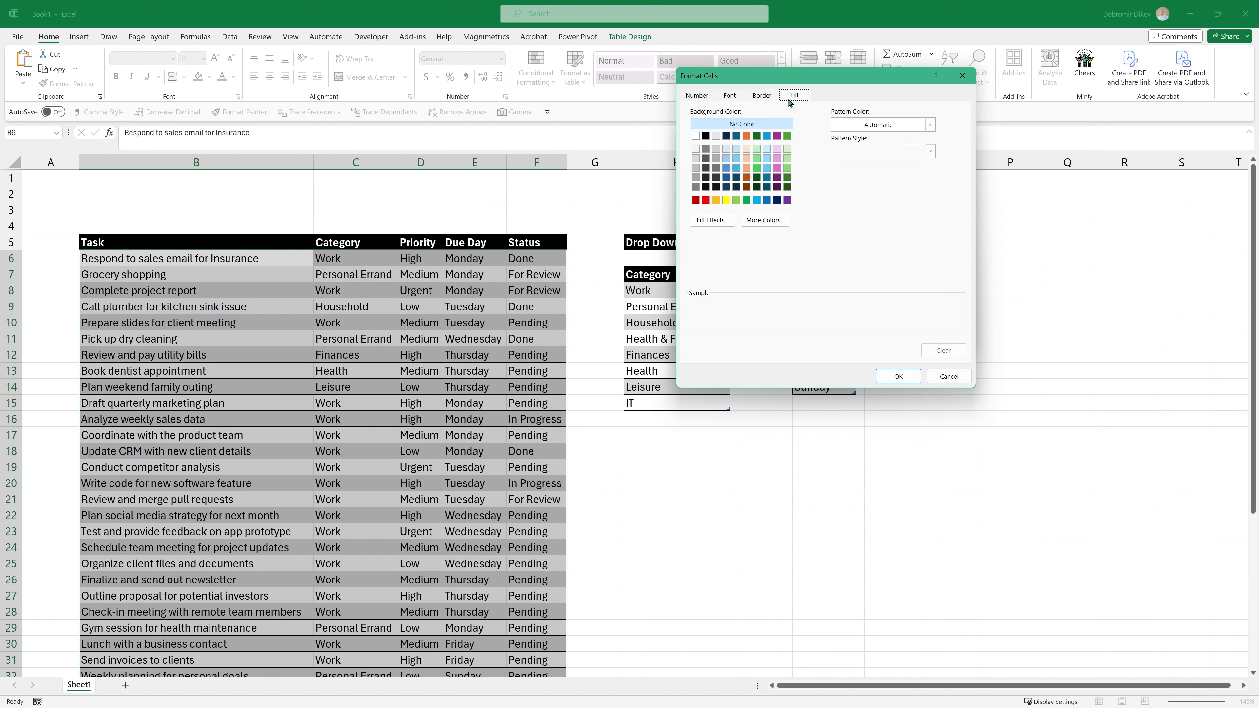
{"action": "left_click", "coordinate": [756, 149]}
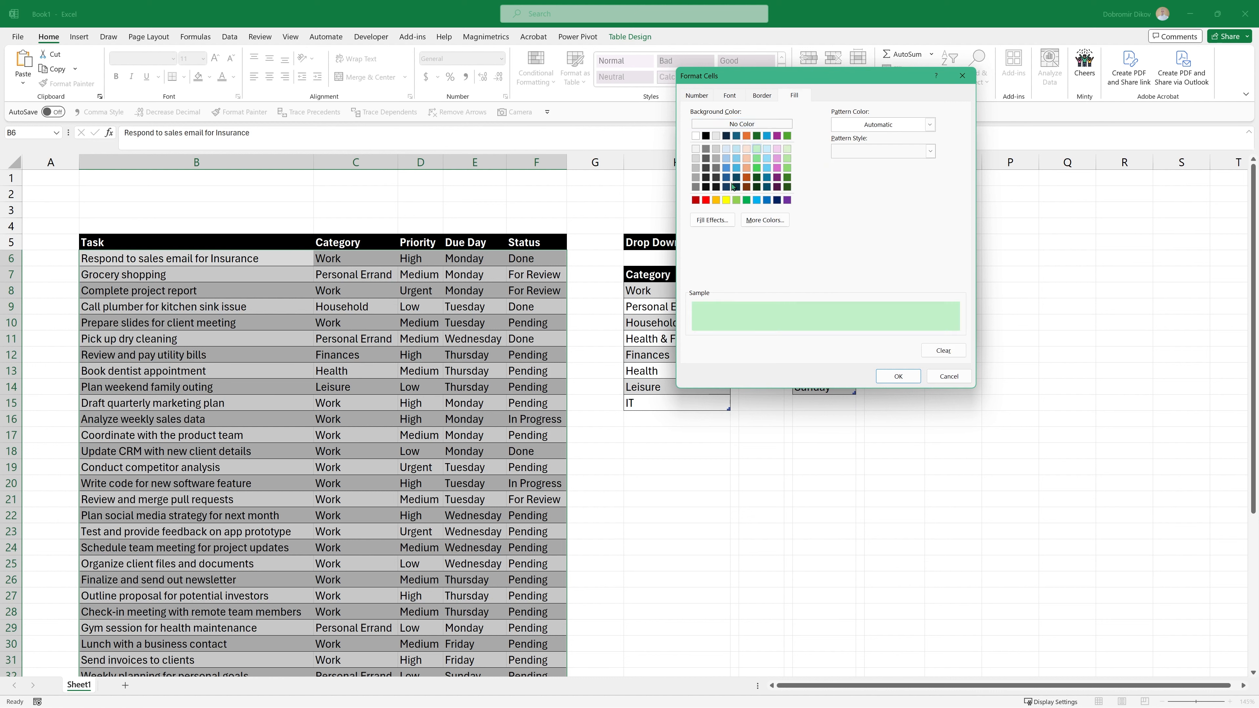
{"action": "left_click", "coordinate": [899, 377]}
{"action": "left_click", "coordinate": [894, 334]}
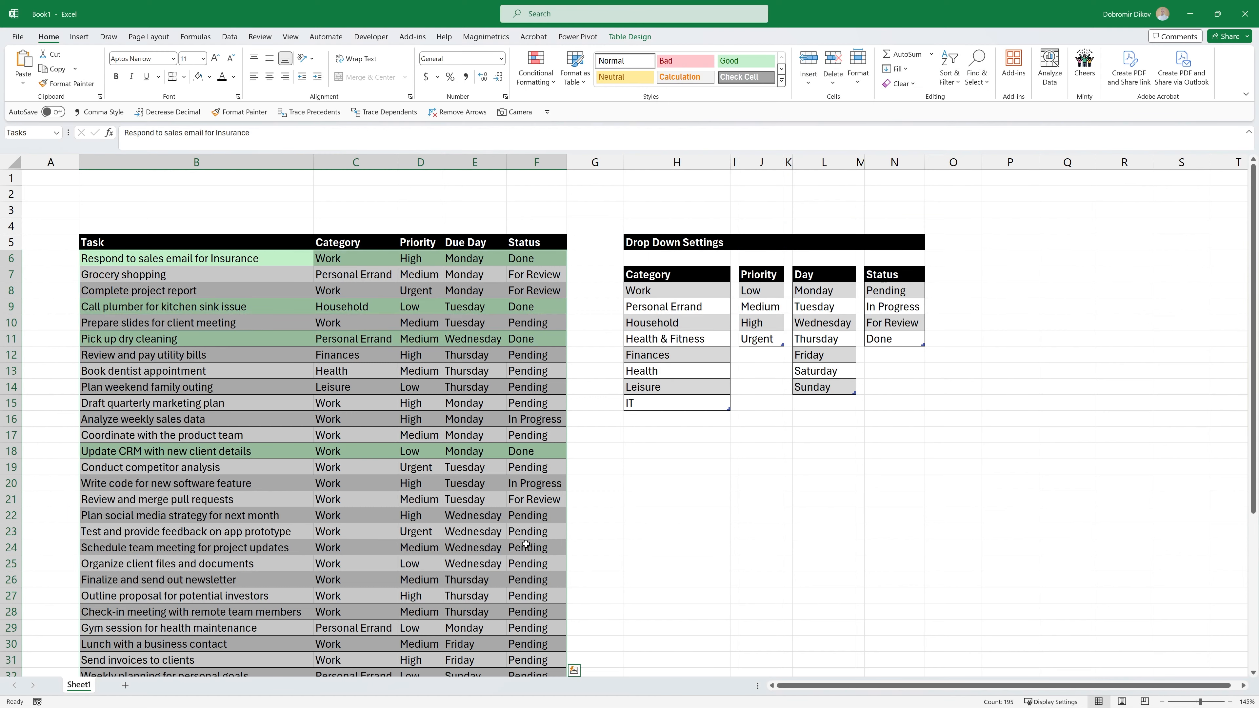
{"action": "scroll", "coordinate": [505, 436], "scroll_direction": "down", "scroll_amount": 6}
{"action": "scroll", "coordinate": [504, 436], "scroll_direction": "up", "scroll_amount": 3}
{"action": "scroll", "coordinate": [504, 436], "scroll_direction": "up", "scroll_amount": 3}
{"action": "left_click_drag", "start_coordinate": [107, 240], "coordinate": [535, 403]}
{"action": "left_click_drag", "start_coordinate": [208, 258], "coordinate": [515, 488]}
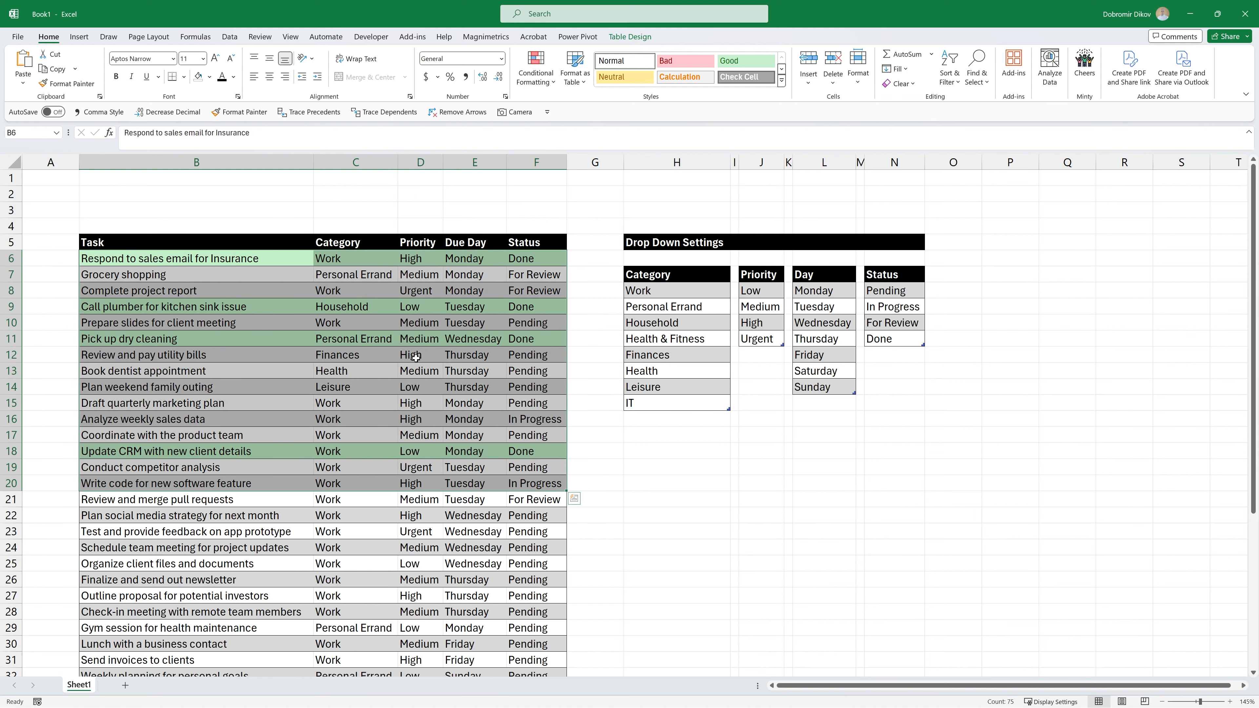
Create another formula-based conditional formatting rule on task rows B6:F44, testing whether the Priority cell D6 equals High
{"action": "left_click", "coordinate": [261, 259]}
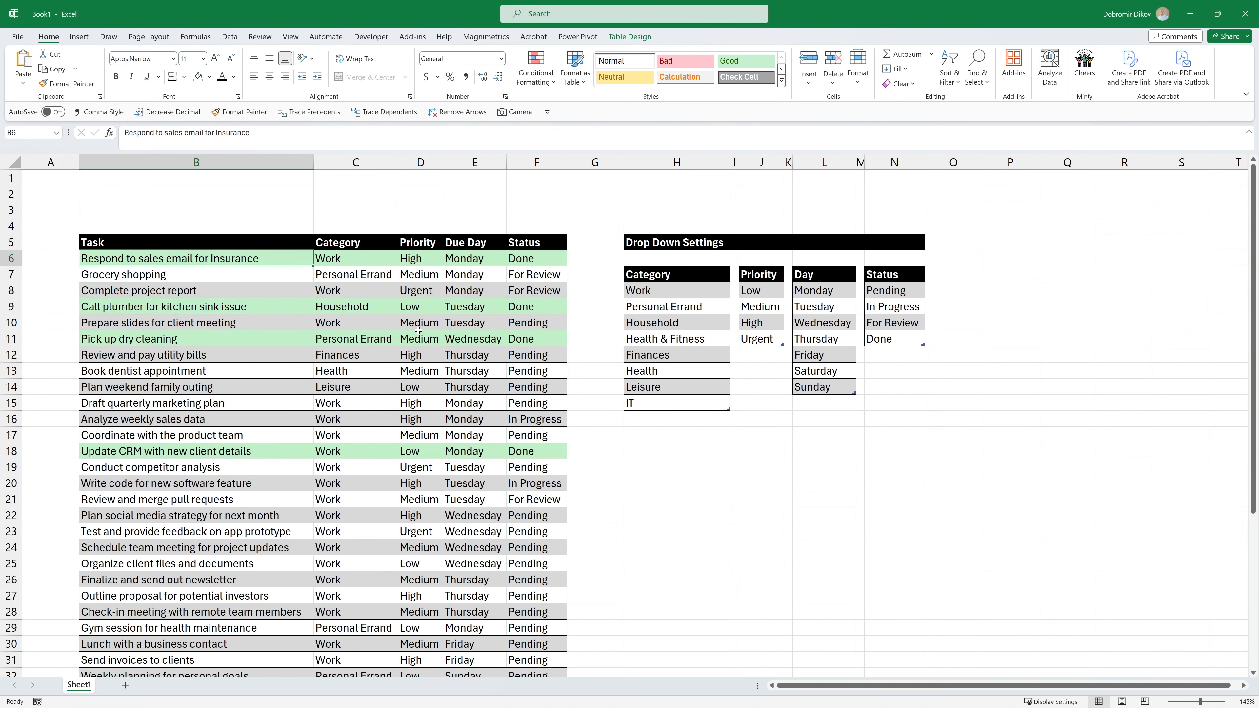
{"action": "scroll", "coordinate": [420, 341], "scroll_direction": "down", "scroll_amount": 1}
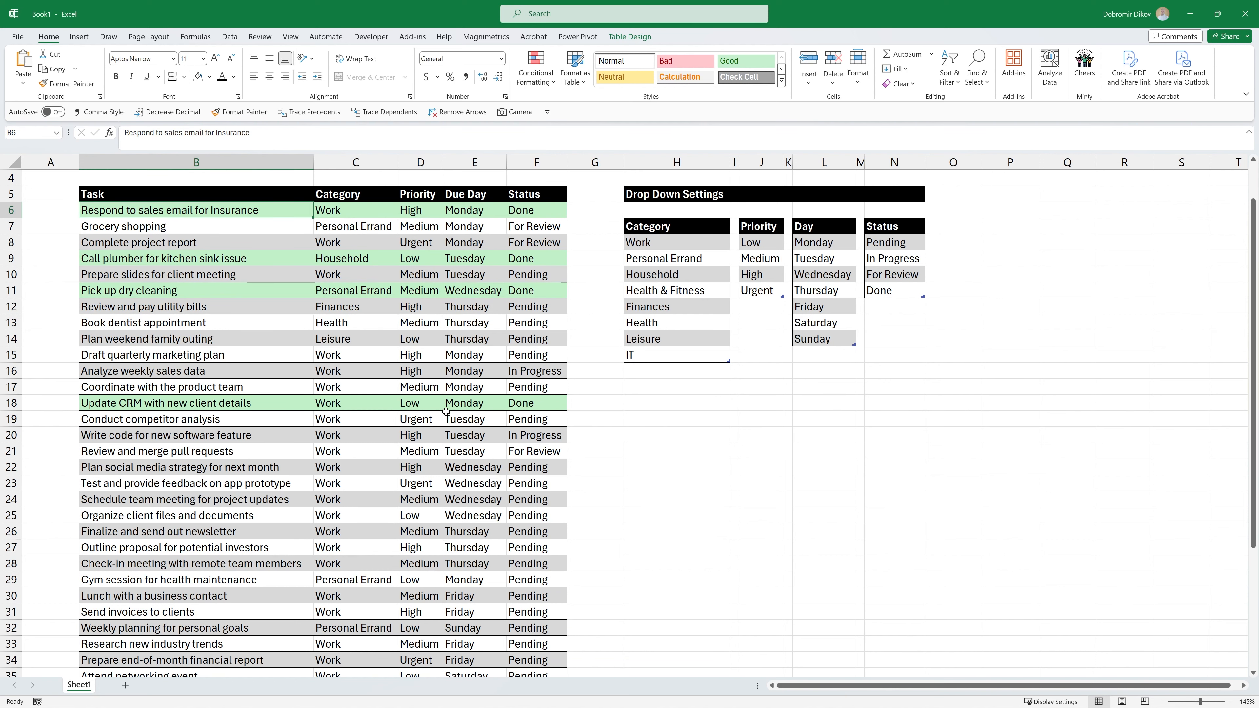
{"action": "scroll", "coordinate": [404, 493], "scroll_direction": "down", "scroll_amount": 4}
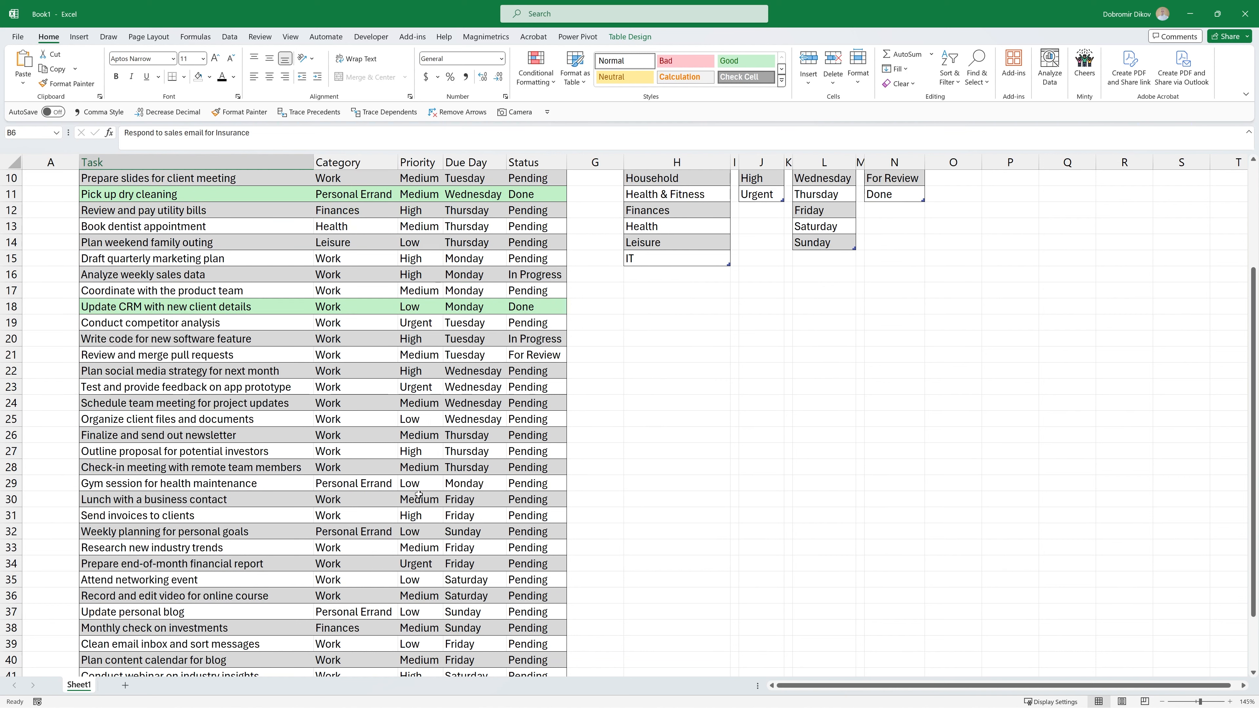
{"action": "left_click", "coordinate": [538, 631], "text": "shift"}
{"action": "scroll", "coordinate": [327, 288], "scroll_direction": "up", "scroll_amount": 5}
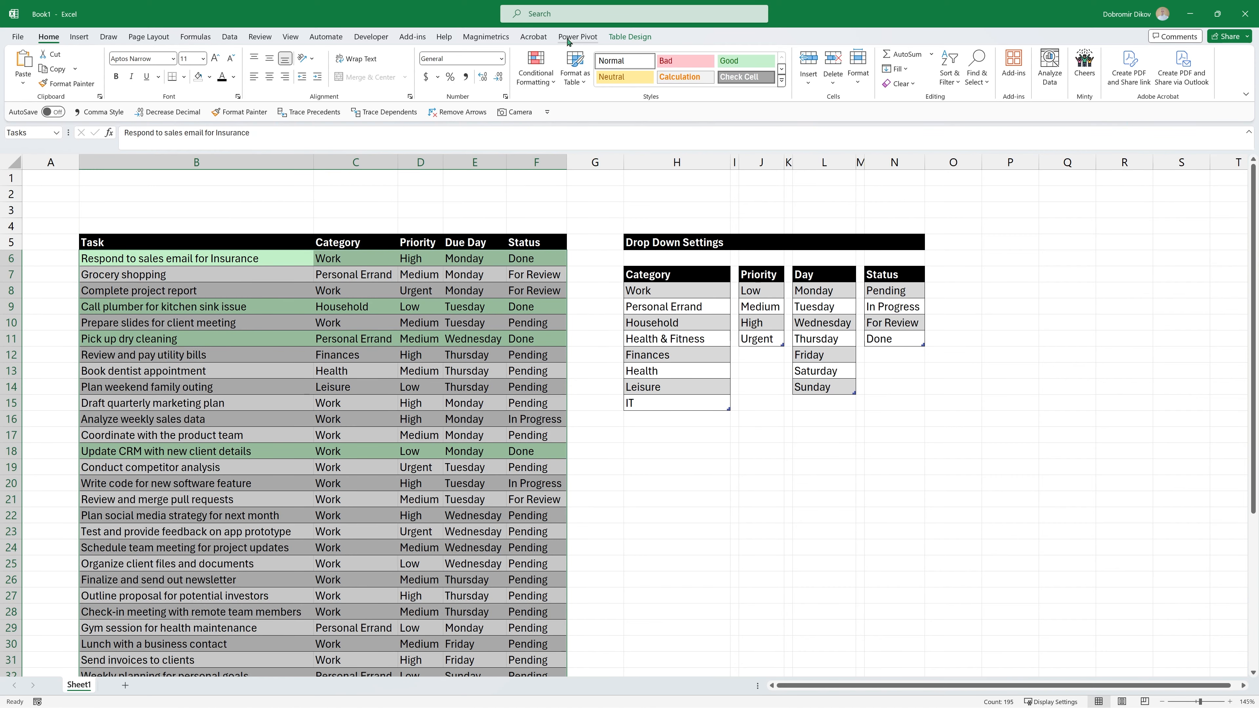
{"action": "left_click", "coordinate": [535, 70]}
{"action": "left_click", "coordinate": [546, 224]}
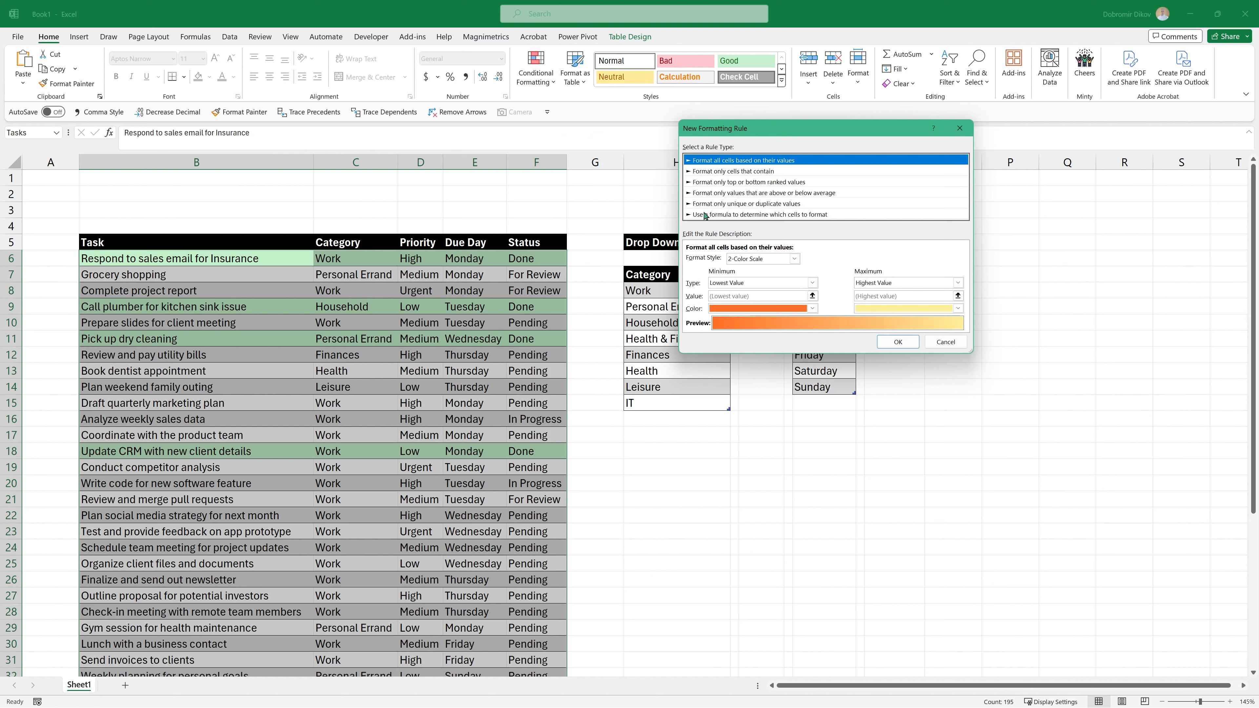
{"action": "left_click", "coordinate": [704, 215]}
{"action": "left_click", "coordinate": [729, 258]}
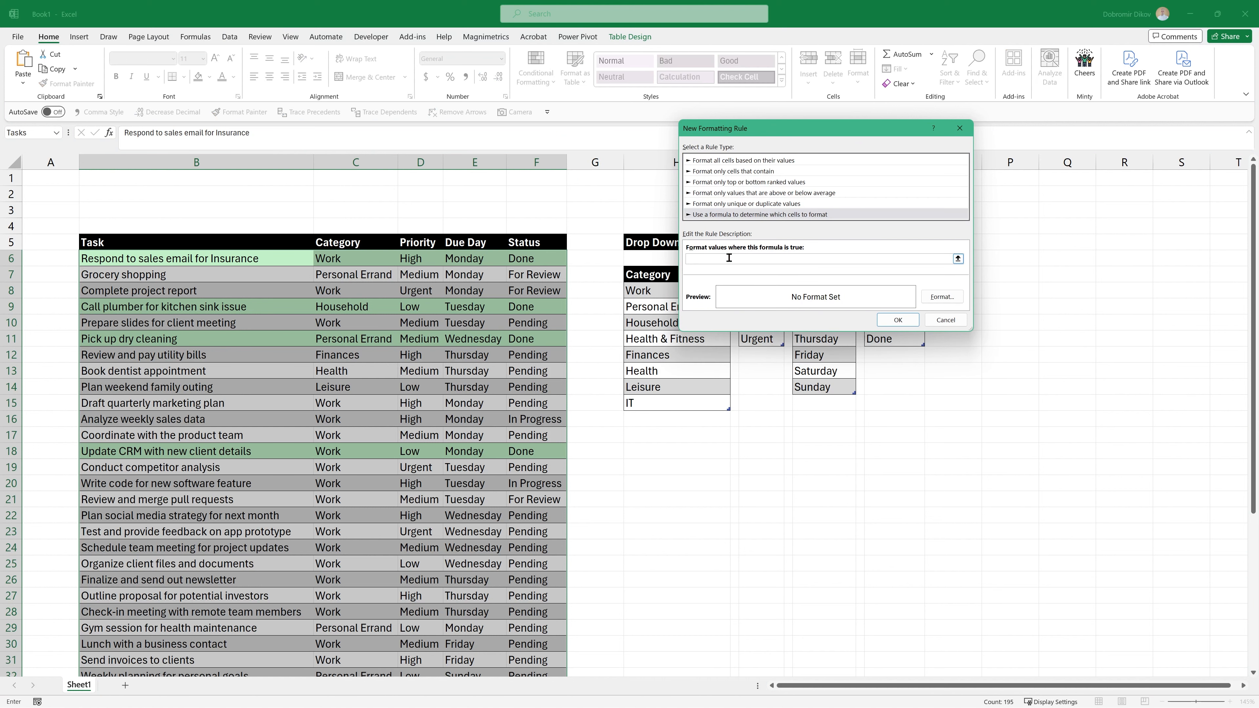
{"action": "left_click", "coordinate": [411, 260]}
{"action": "key", "text": "F4"}
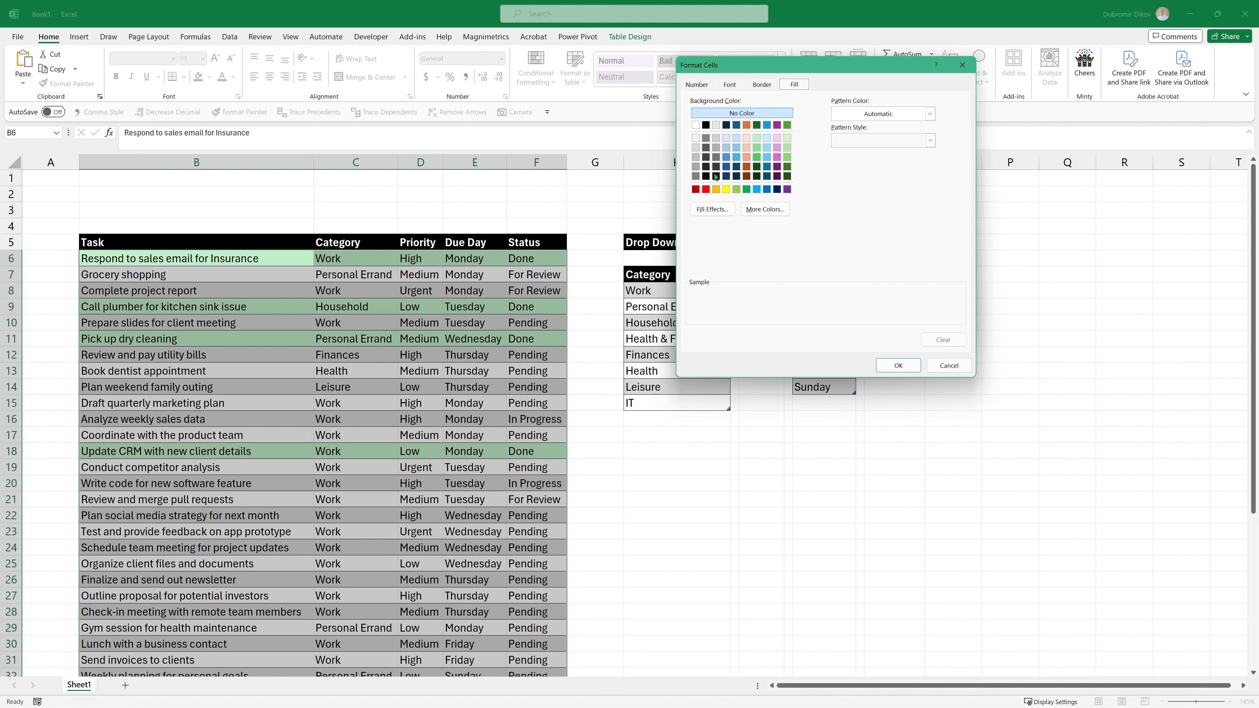
Set the High priority rule's fill to the custom light orange #FFDE75 and confirm the format
{"action": "left_click", "coordinate": [716, 189]}
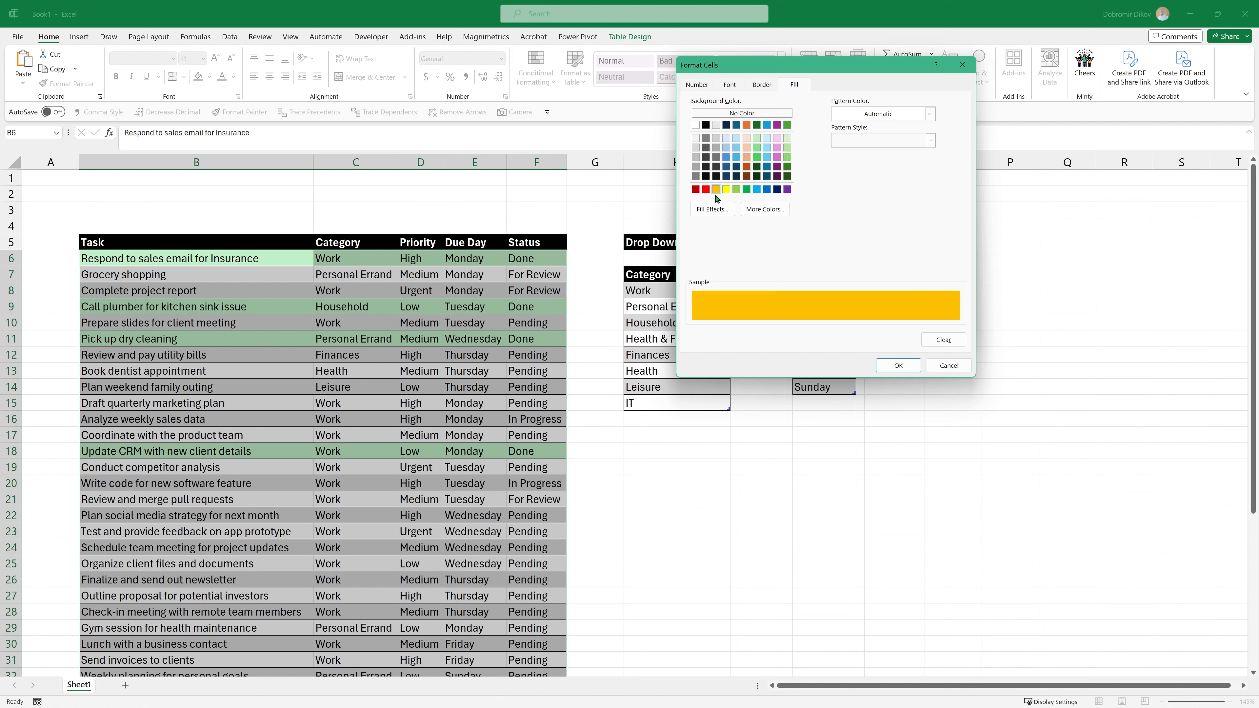
{"action": "left_click", "coordinate": [765, 209]}
{"action": "left_click_drag", "start_coordinate": [849, 196], "coordinate": [843, 189]}
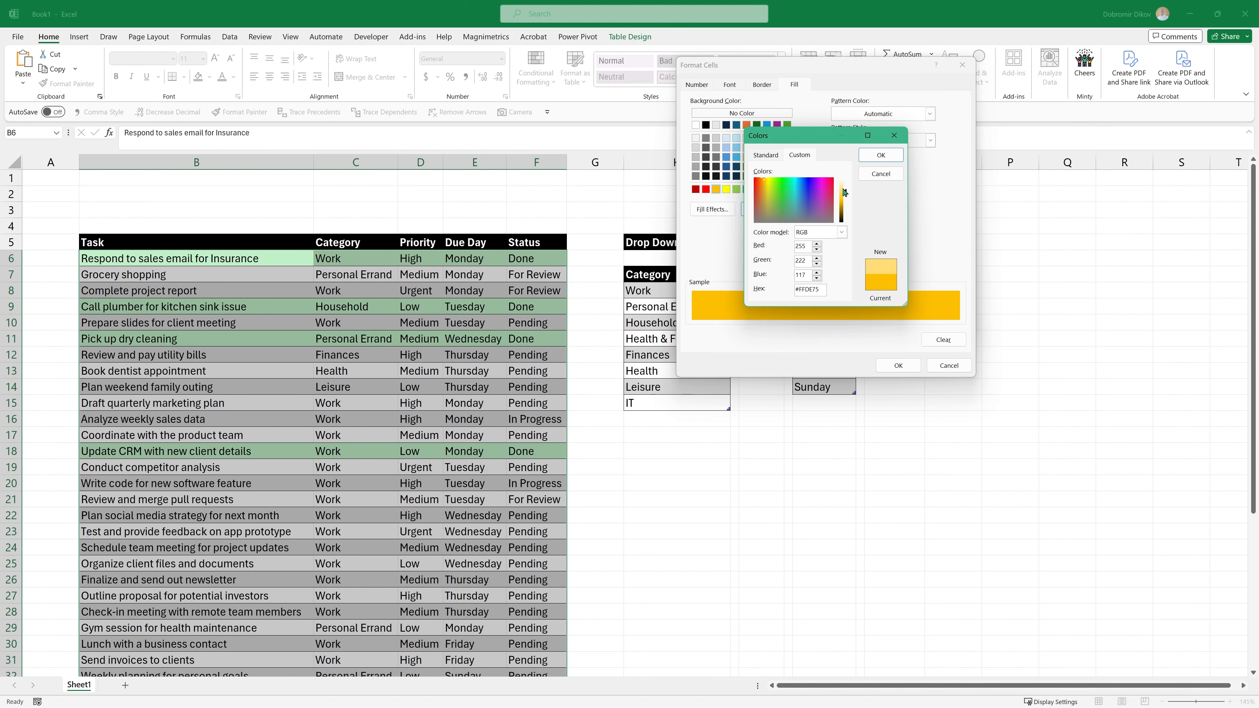
{"action": "left_click", "coordinate": [880, 155]}
{"action": "left_click", "coordinate": [898, 365]}
Examine the conditional row highlighting throughout the task table, from the first task to the last
{"action": "key", "text": "Down"}
{"action": "key", "text": "Down"}
{"action": "key", "text": "Down"}
{"action": "key", "text": "Down"}
{"action": "scroll", "coordinate": [329, 435], "scroll_direction": "down", "scroll_amount": 5}
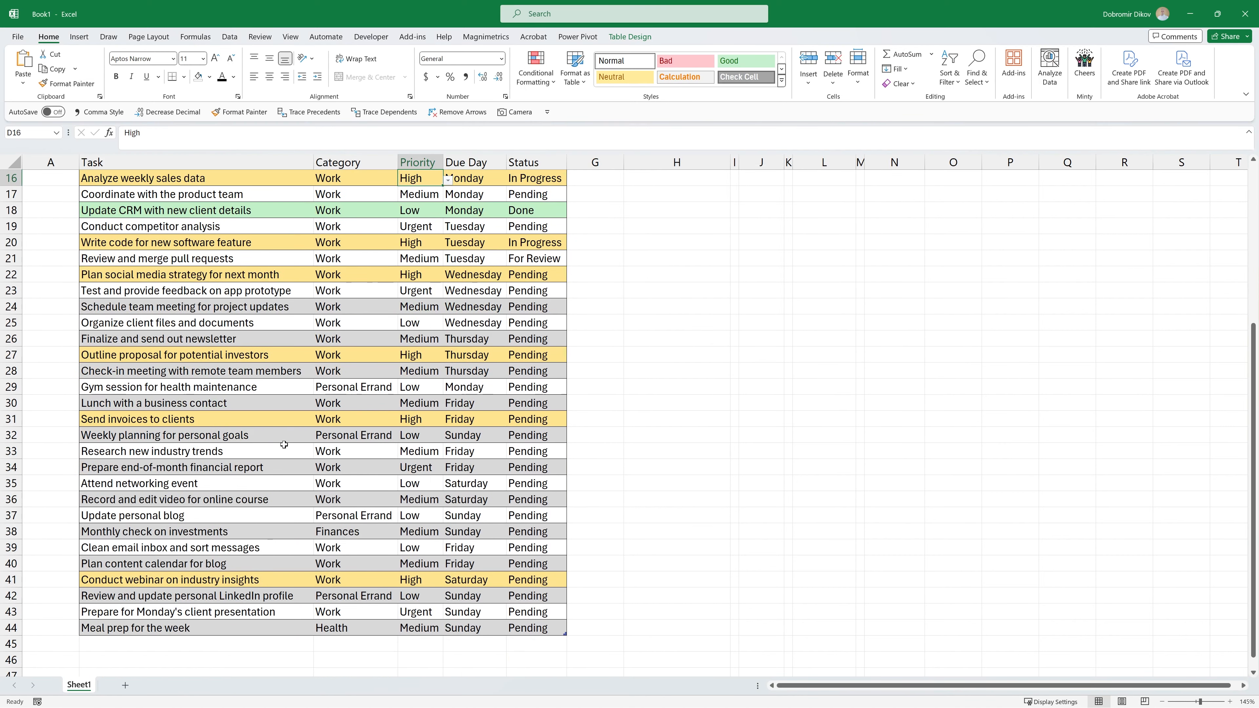
{"action": "scroll", "coordinate": [318, 374], "scroll_direction": "up", "scroll_amount": 5}
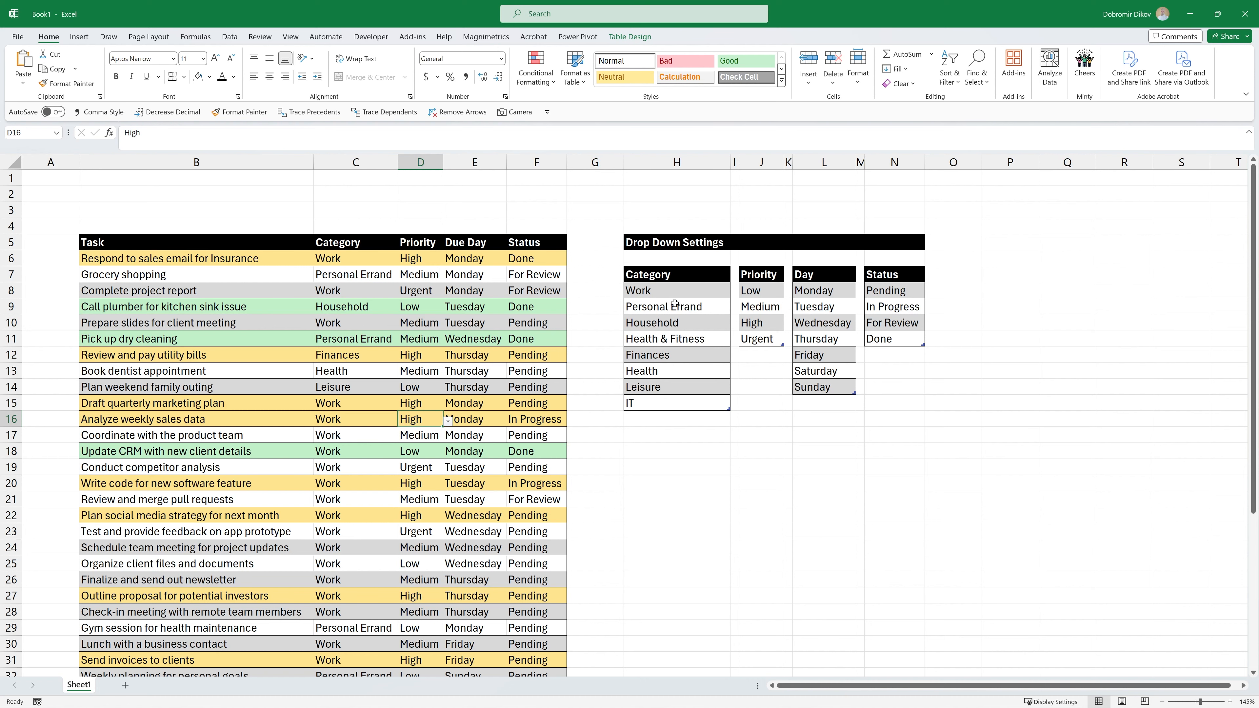
{"action": "scroll", "coordinate": [232, 403], "scroll_direction": "down", "scroll_amount": 6}
{"action": "scroll", "coordinate": [233, 402], "scroll_direction": "down", "scroll_amount": 1}
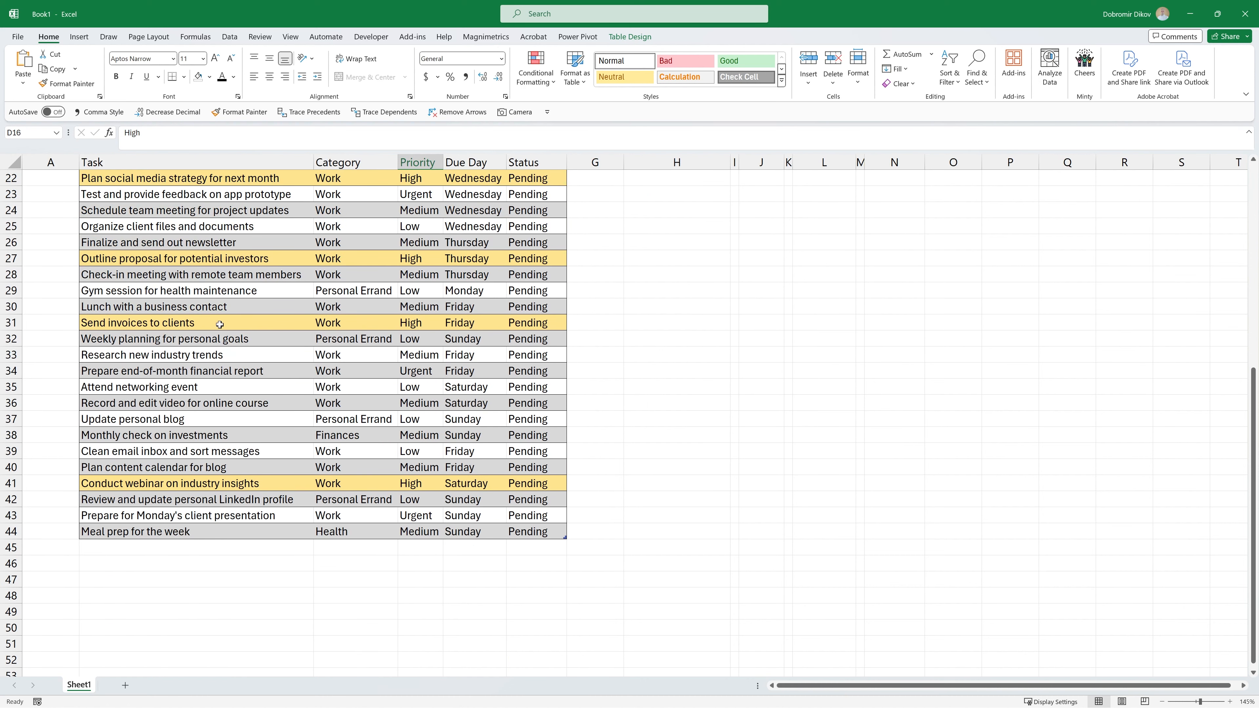
{"action": "scroll", "coordinate": [239, 322], "scroll_direction": "up", "scroll_amount": 7}
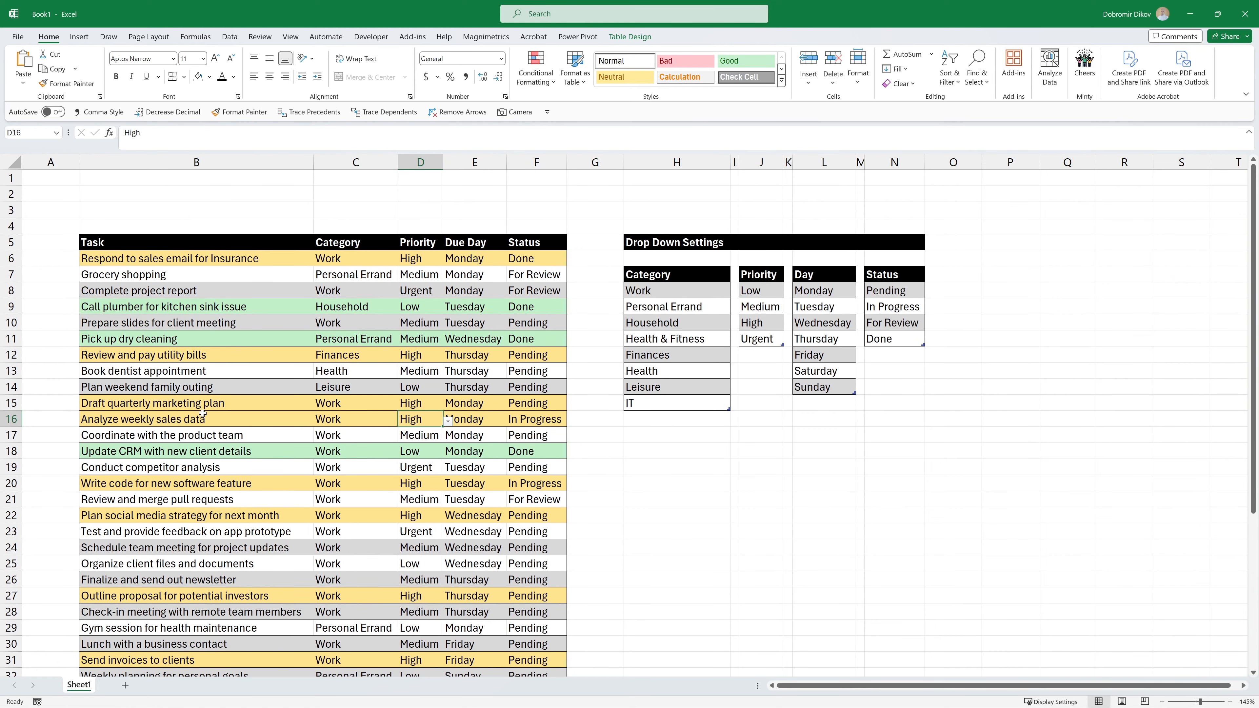
Turn off the banded row shading for the Tasks table
{"action": "left_click", "coordinate": [309, 280]}
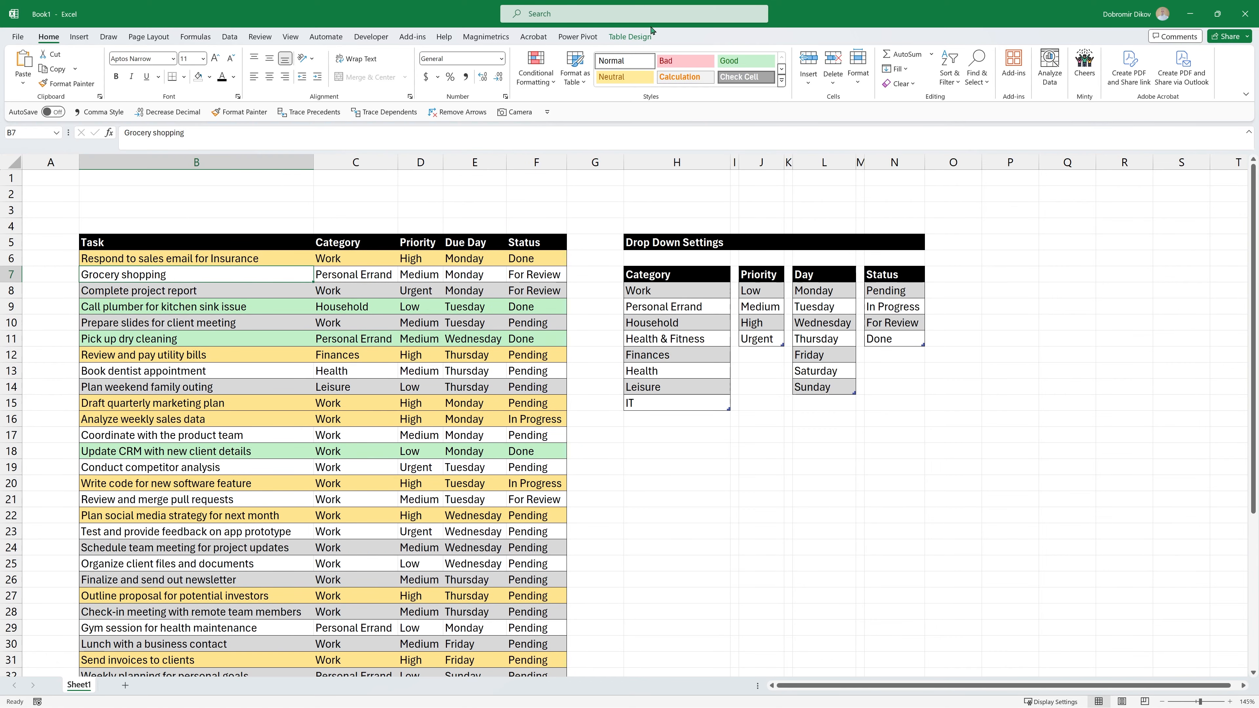
{"action": "left_click", "coordinate": [647, 36]}
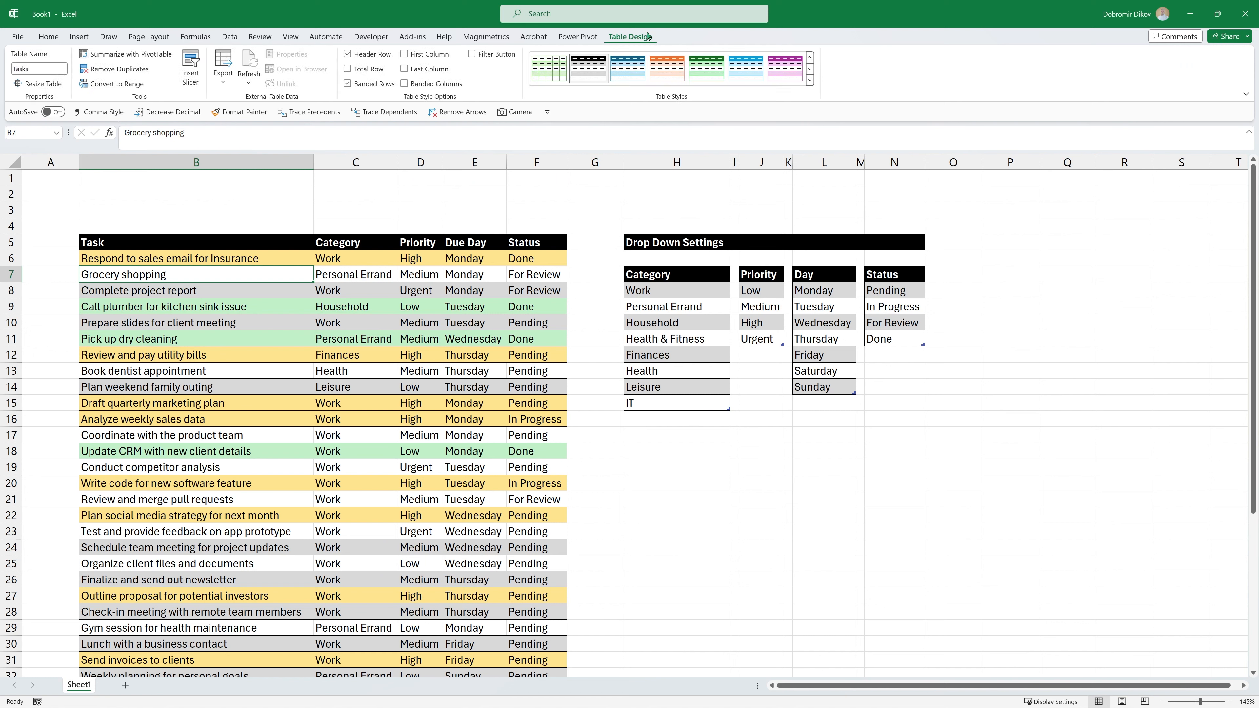
{"action": "left_click", "coordinate": [348, 85]}
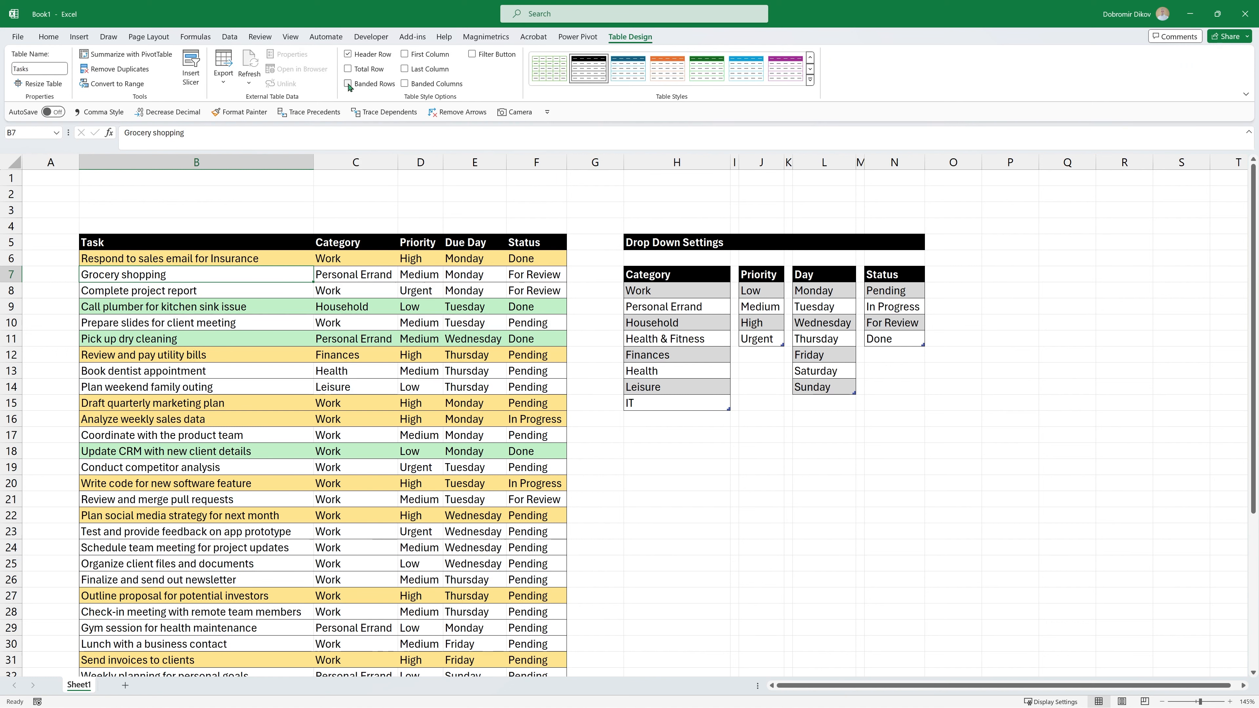
{"action": "scroll", "coordinate": [351, 430], "scroll_direction": "down", "scroll_amount": 5}
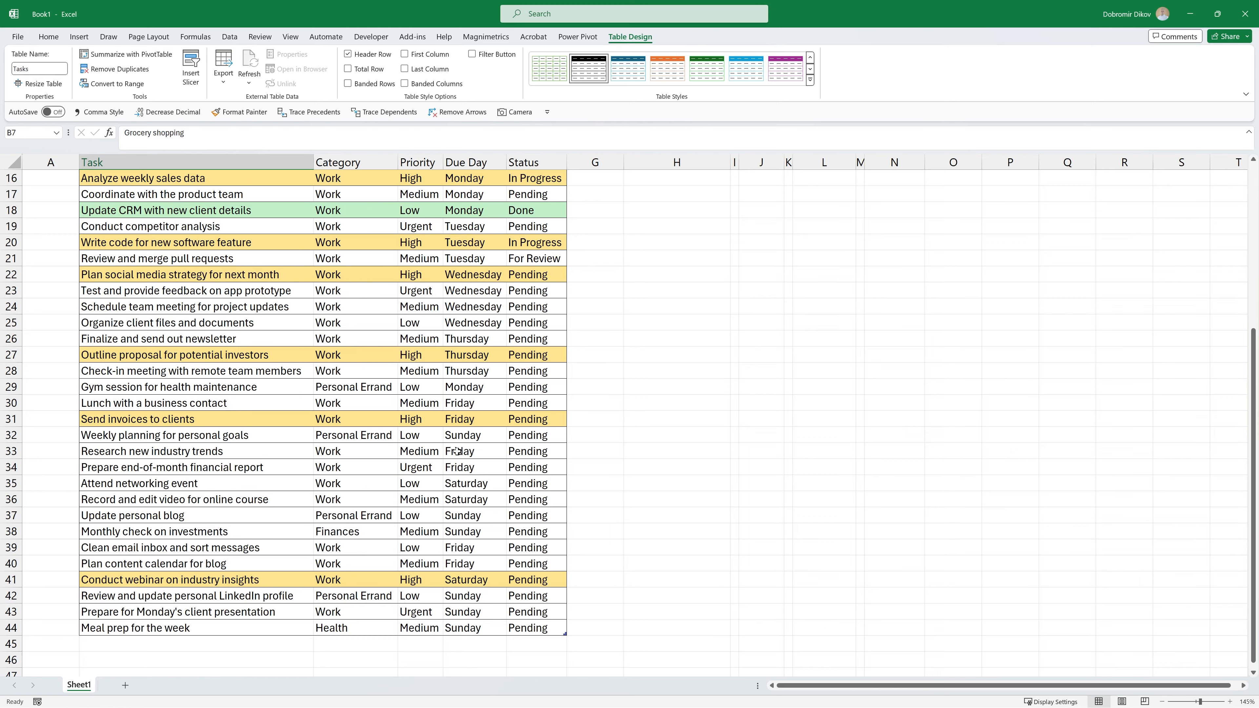
{"action": "scroll", "coordinate": [457, 451], "scroll_direction": "up", "scroll_amount": 5}
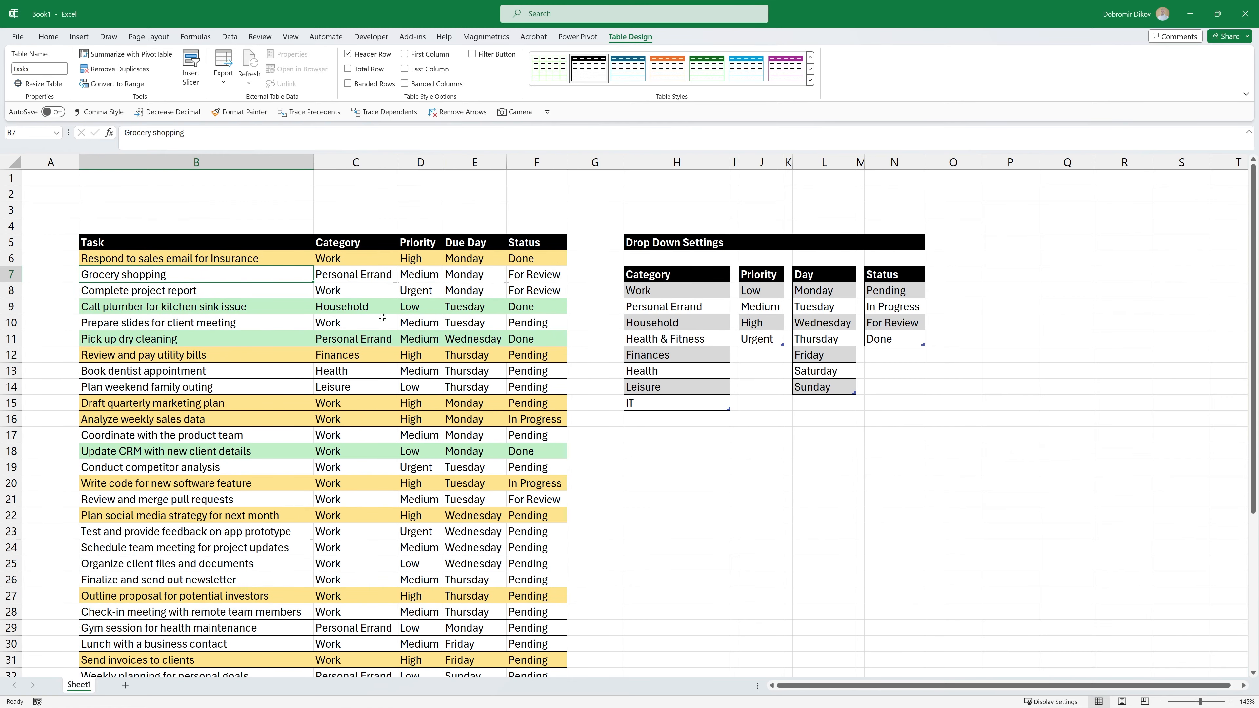
Create a formula-based conditional formatting rule on all task rows B6:F44, testing whether the Priority cell $D6 equals Urgent
{"action": "key", "text": "ctrl+a"}
{"action": "scroll", "coordinate": [400, 454], "scroll_direction": "down", "scroll_amount": 4}
{"action": "scroll", "coordinate": [400, 457], "scroll_direction": "up", "scroll_amount": 4}
{"action": "left_click", "coordinate": [79, 37]}
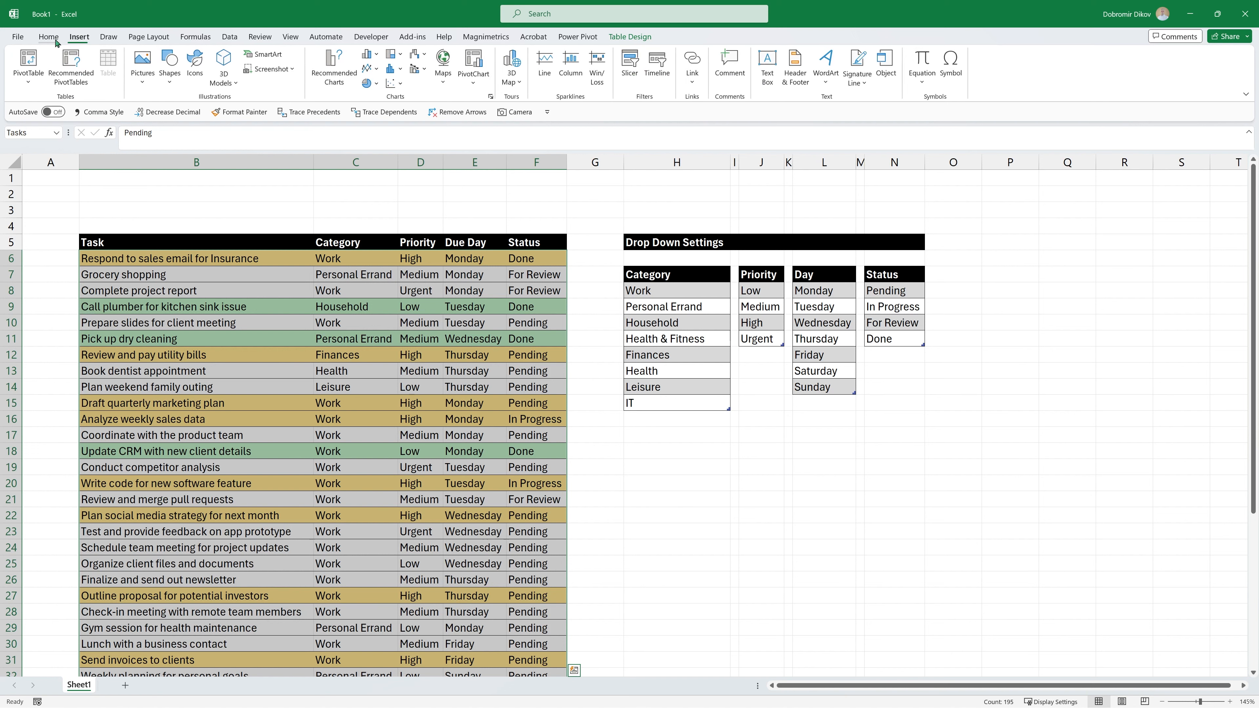
{"action": "left_click", "coordinate": [49, 38]}
{"action": "left_click", "coordinate": [535, 67]}
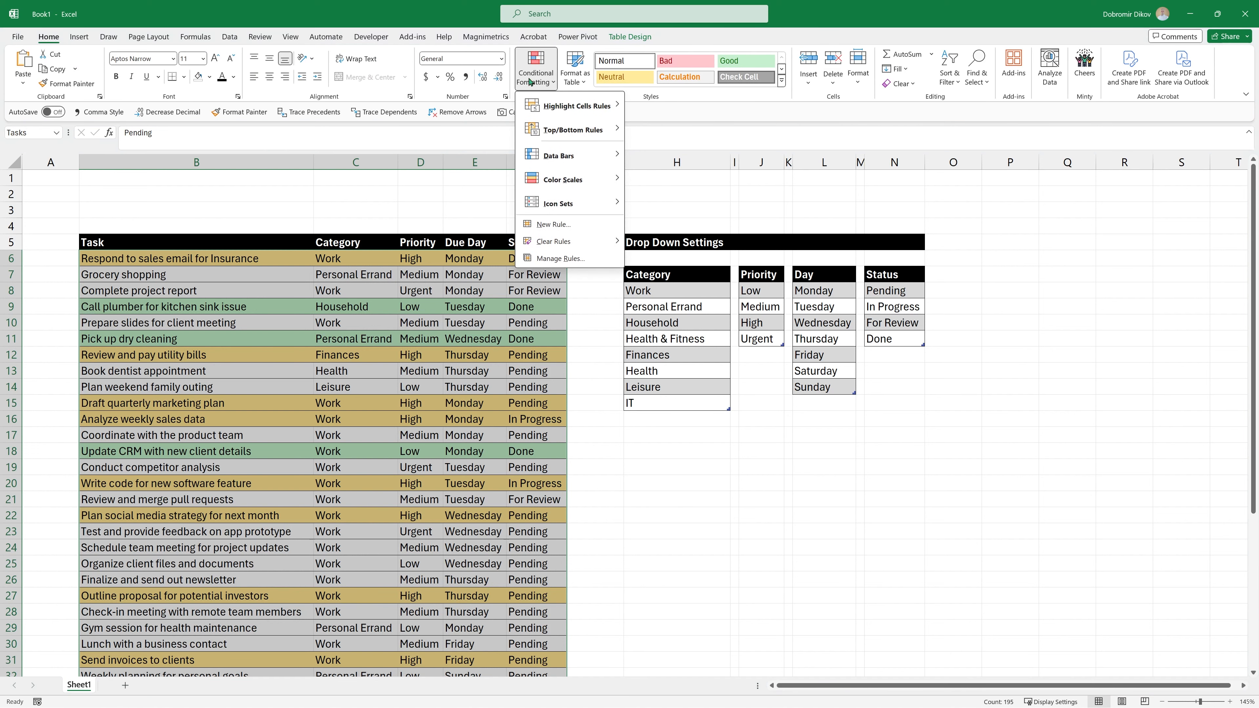
{"action": "left_click", "coordinate": [566, 224]}
{"action": "left_click", "coordinate": [758, 203]}
{"action": "left_click", "coordinate": [757, 246]}
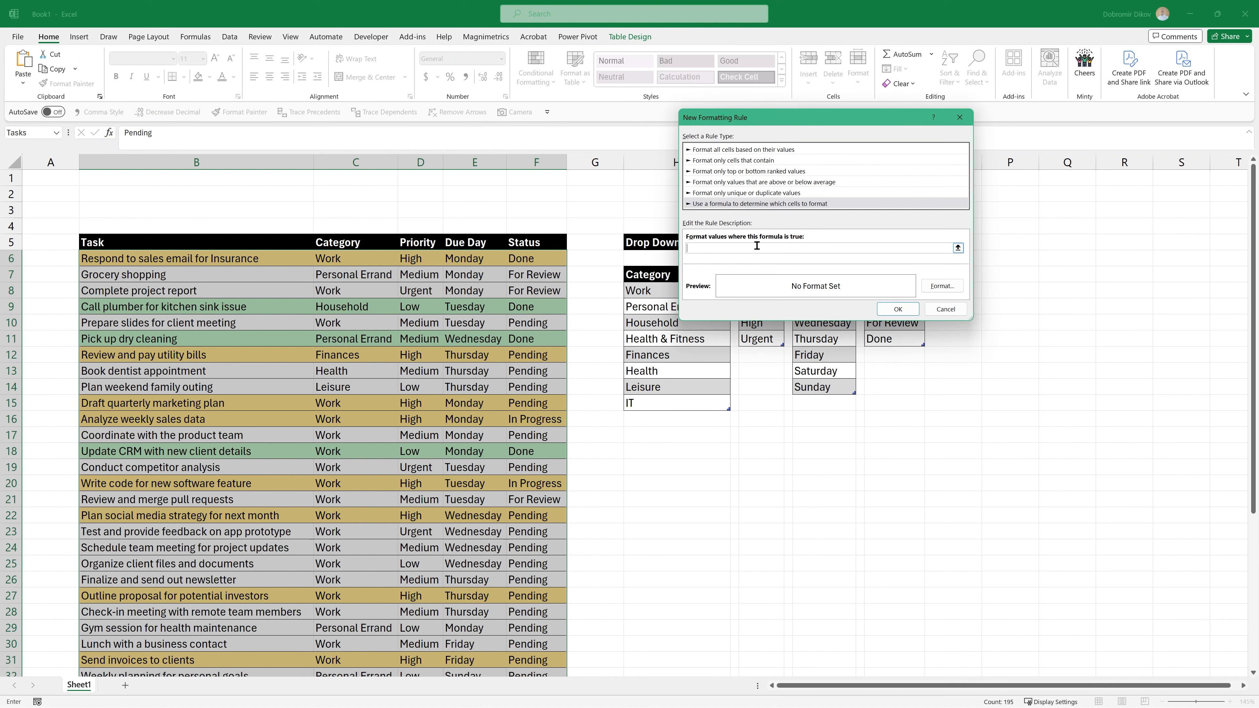
{"action": "left_click", "coordinate": [405, 255]}
{"action": "scroll", "coordinate": [422, 273], "scroll_direction": "down", "scroll_amount": 9}
{"action": "key", "text": "F4"}
{"action": "key", "text": "F4"}
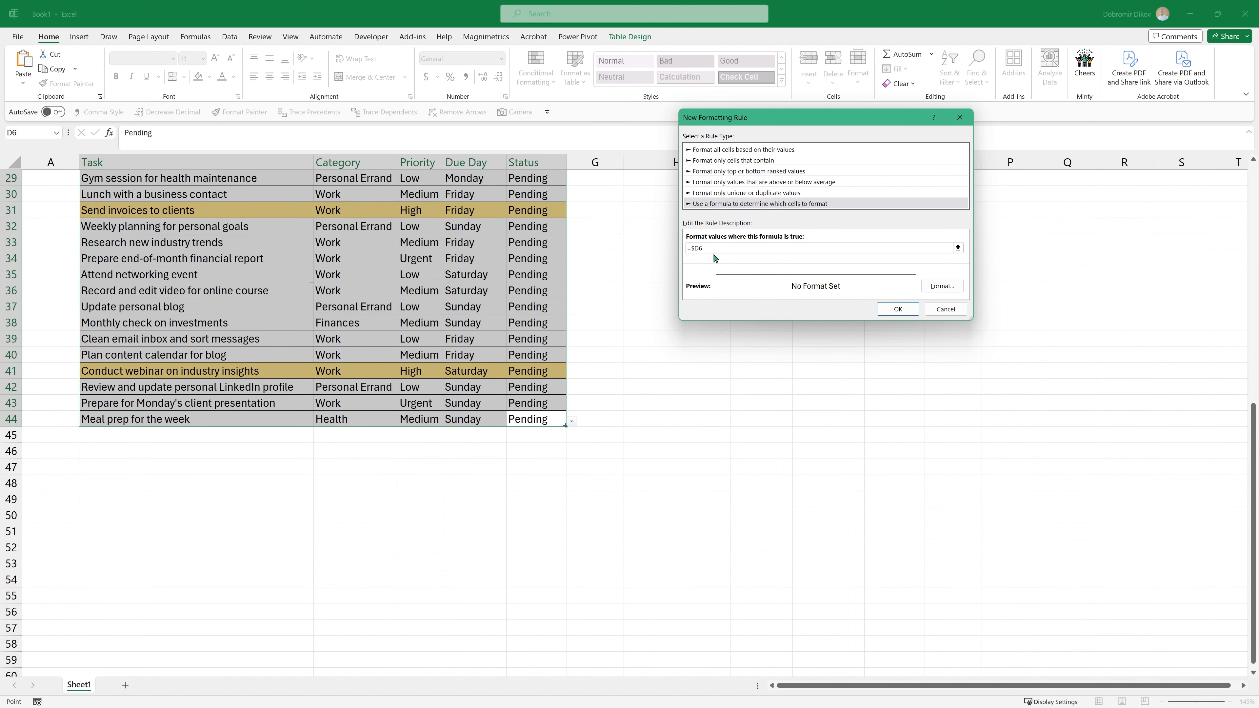
{"action": "type", "text": "=\"Urgent\""}
Give the Urgent rule a custom light red fill derived from standard red and confirm the rule
{"action": "left_click", "coordinate": [941, 285]}
{"action": "left_click", "coordinate": [708, 180]}
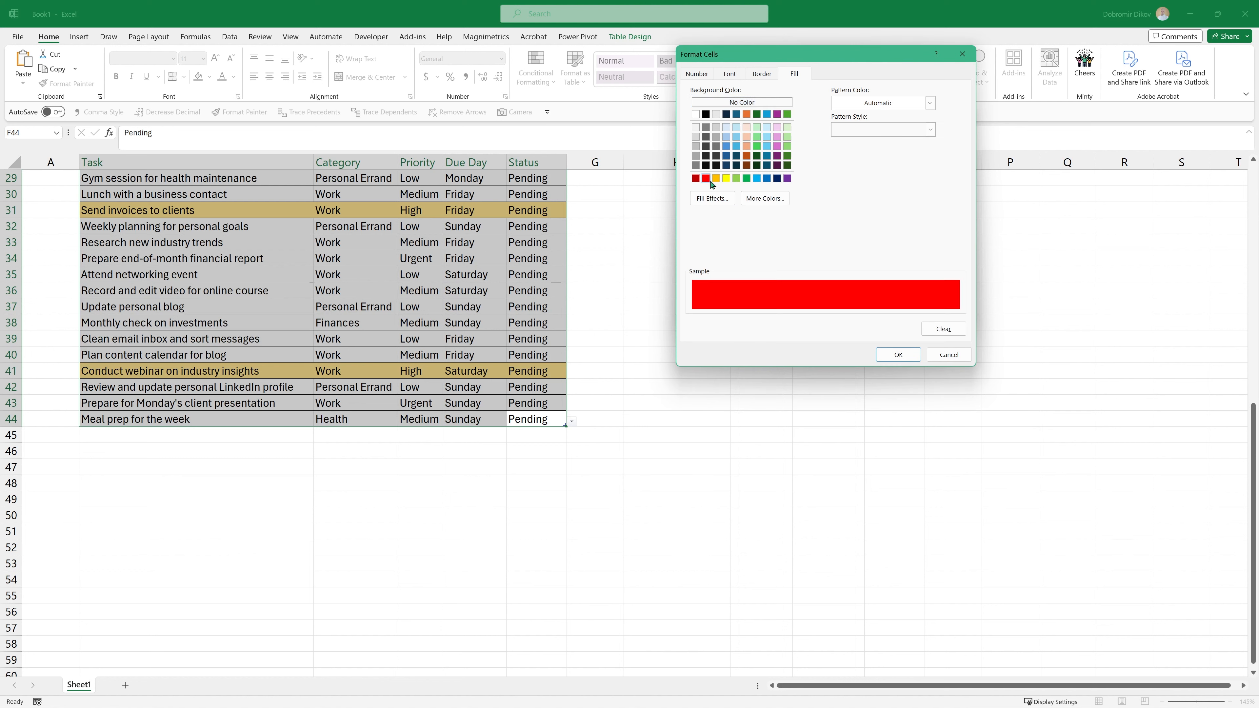
{"action": "left_click", "coordinate": [766, 200]}
{"action": "left_click", "coordinate": [800, 145]}
{"action": "left_click", "coordinate": [843, 178]}
{"action": "left_click", "coordinate": [880, 144]}
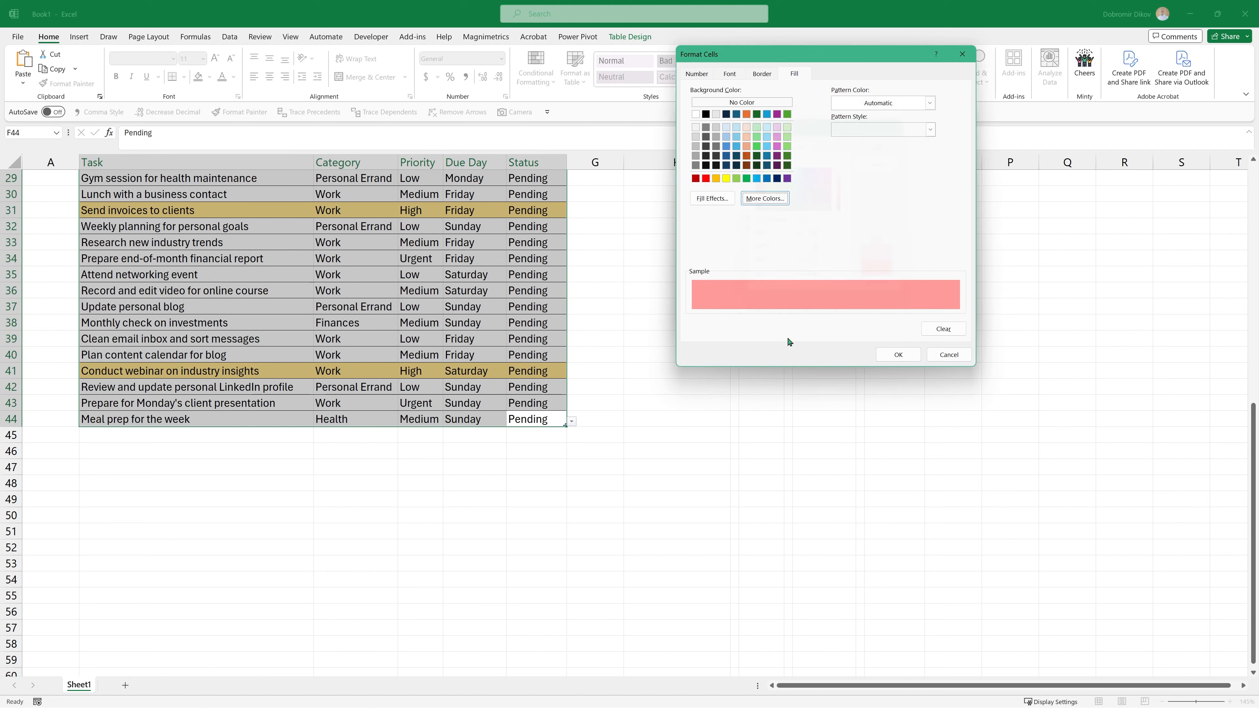
{"action": "left_click", "coordinate": [897, 354]}
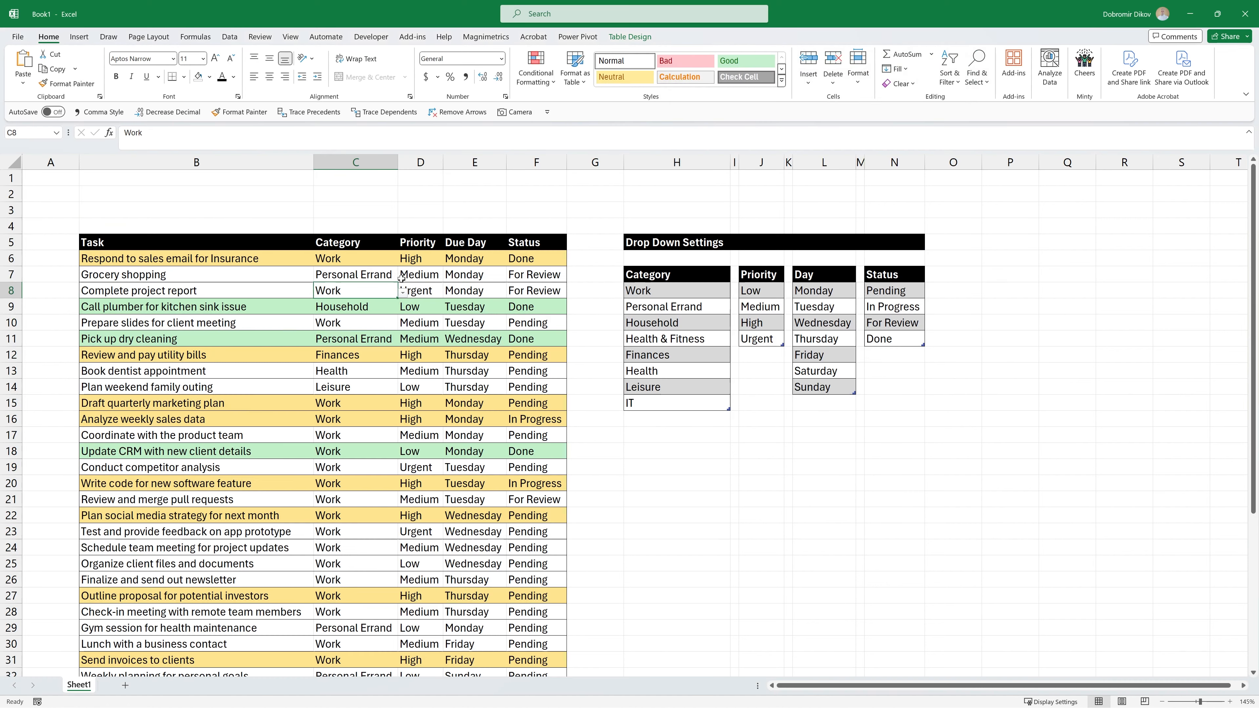
Correct the Urgent conditional formatting rule's formula to =$D6="Urgent" and apply the change to the table
{"action": "left_click", "coordinate": [535, 67]}
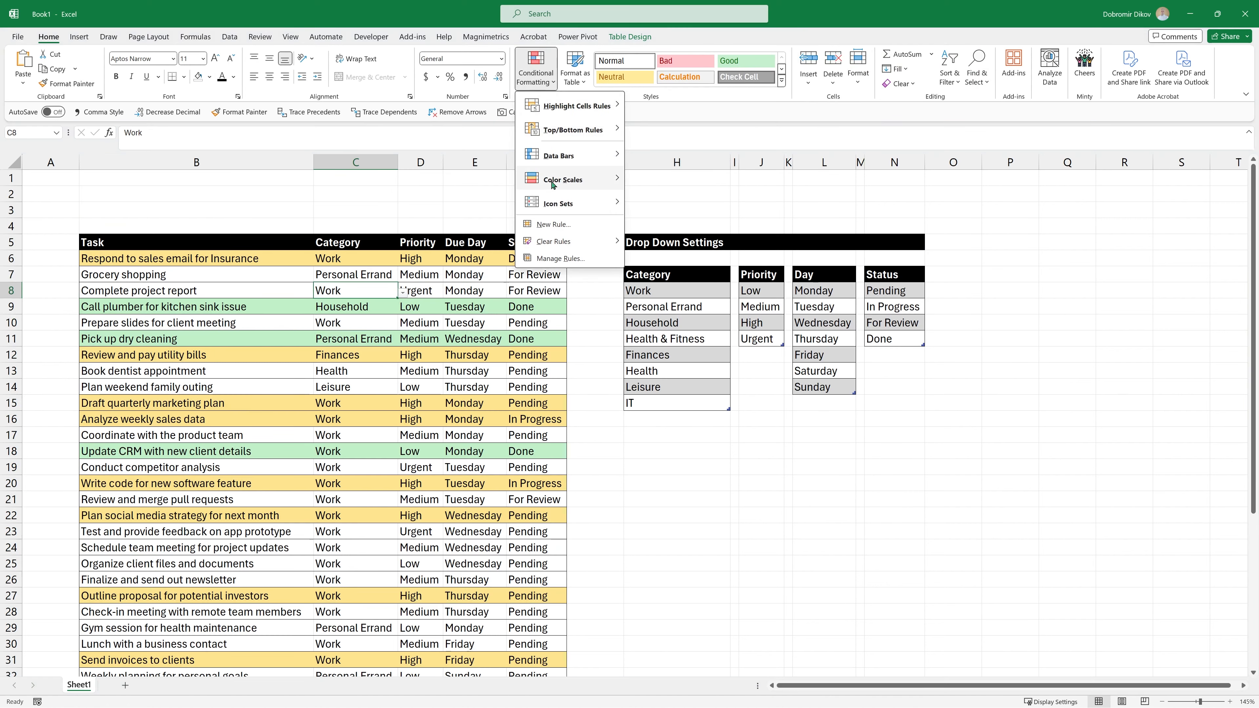
{"action": "left_click", "coordinate": [550, 259]}
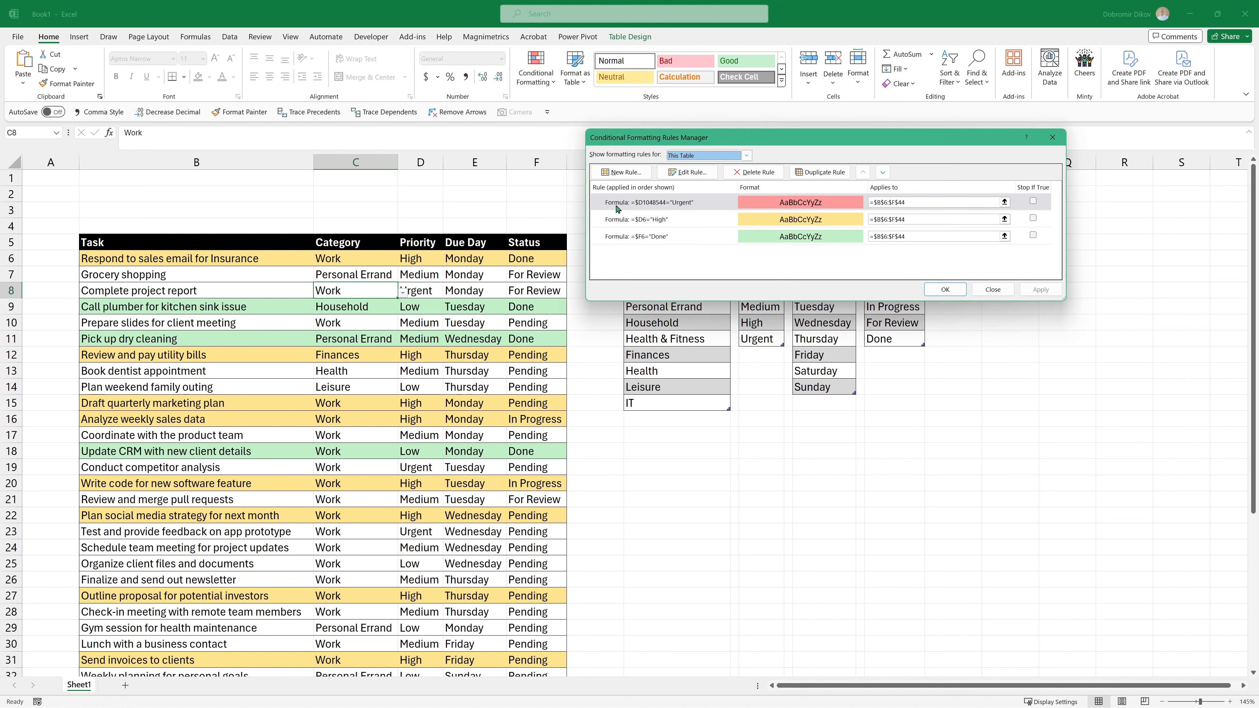
{"action": "left_click", "coordinate": [636, 203]}
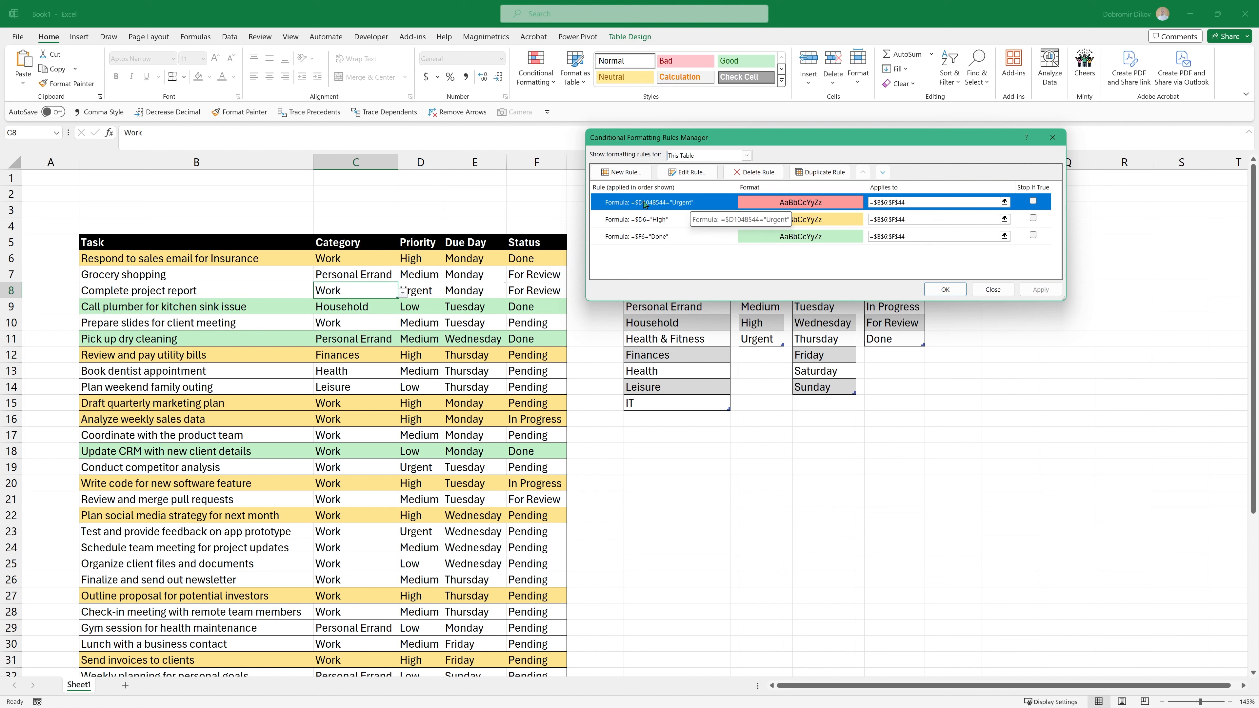
{"action": "double_click", "coordinate": [644, 203]}
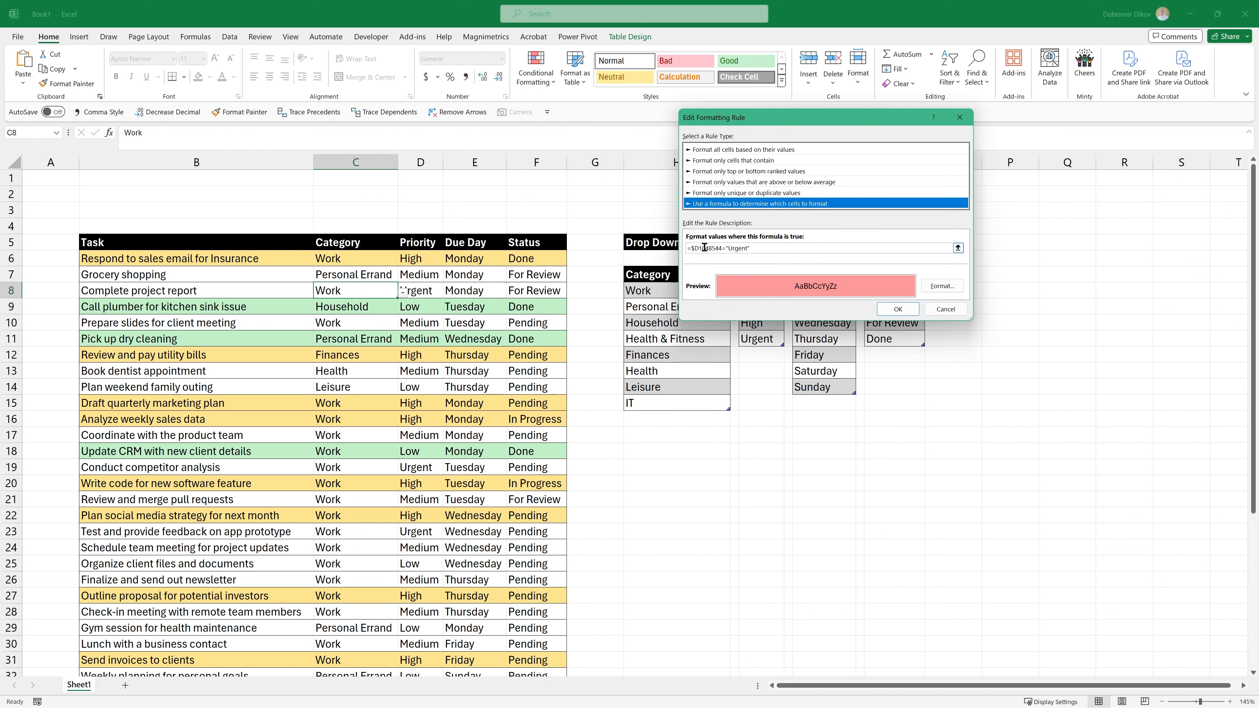
{"action": "left_click_drag", "start_coordinate": [699, 247], "coordinate": [720, 248]}
{"action": "type", "text": "6"}
{"action": "left_click", "coordinate": [892, 308]}
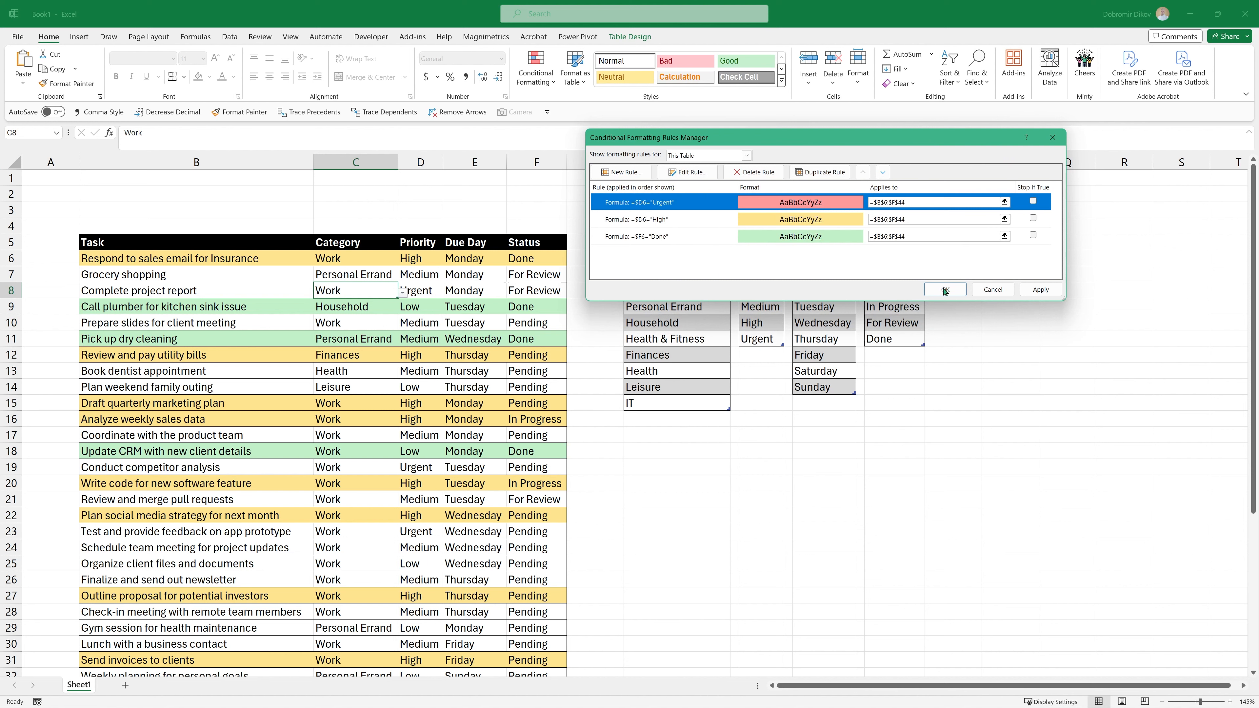
{"action": "left_click", "coordinate": [1040, 291]}
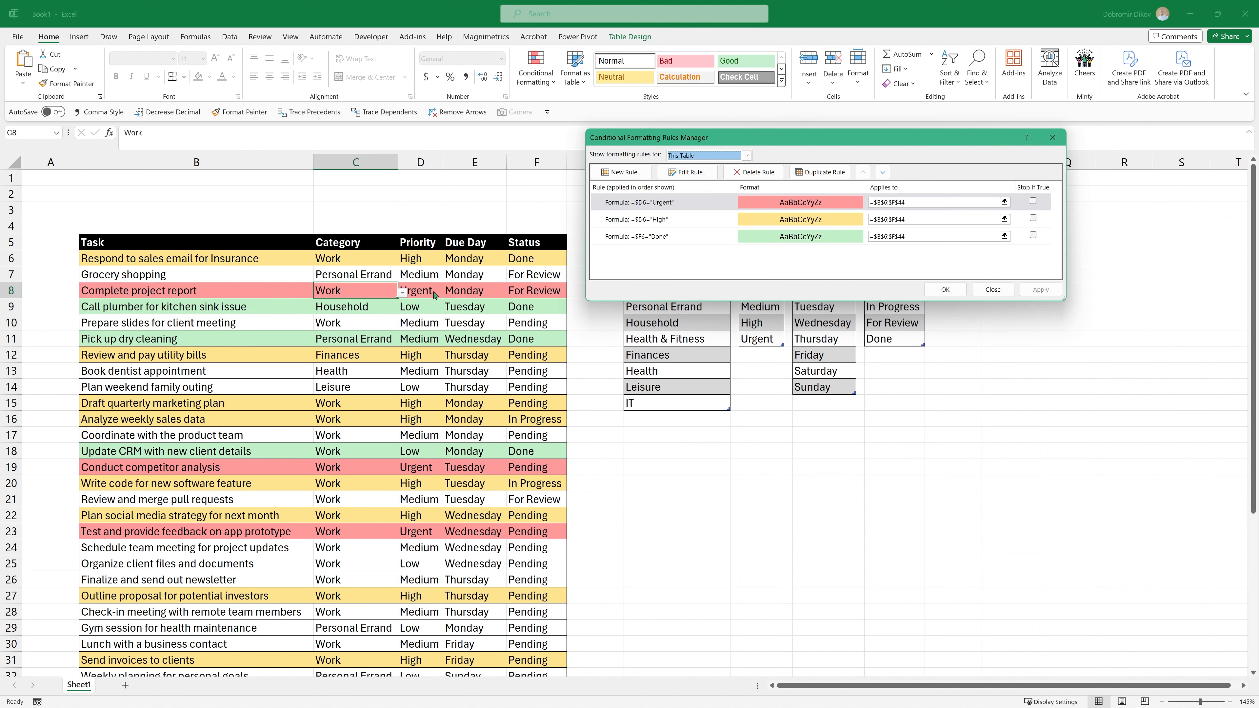
{"action": "left_click", "coordinate": [945, 289]}
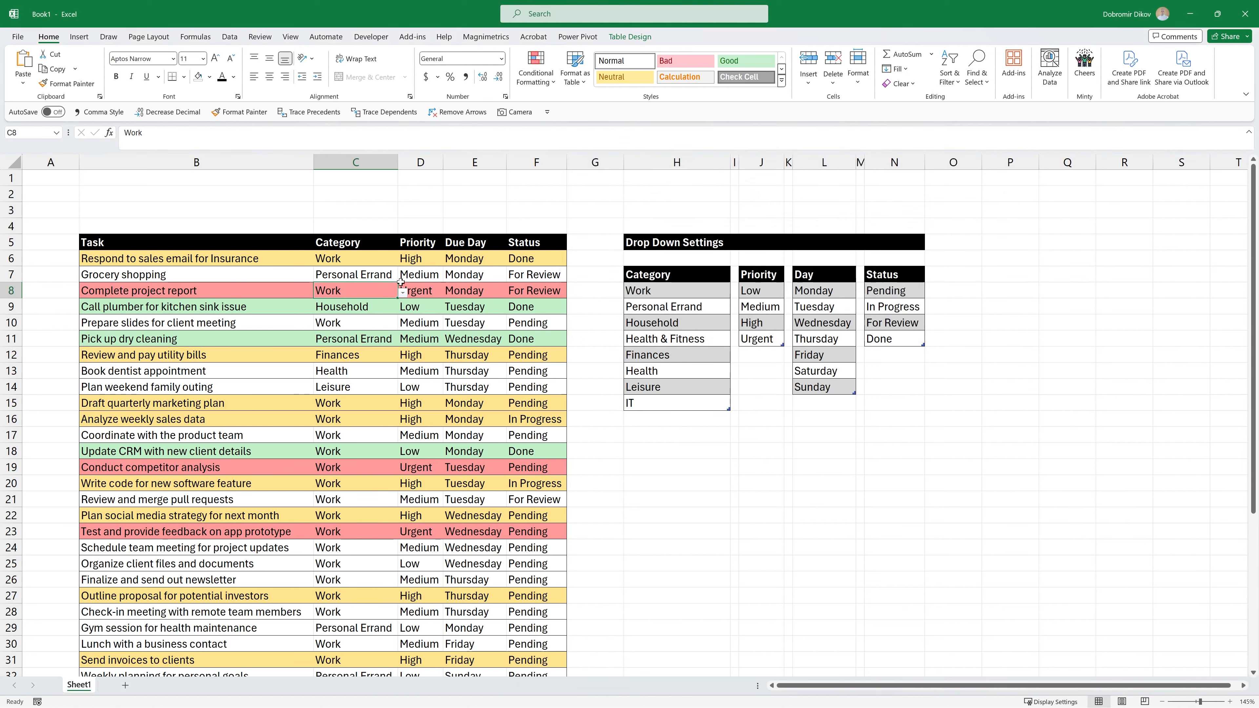
Set the Status of the Complete project report task to Done from its dropdown list
{"action": "left_click", "coordinate": [429, 292]}
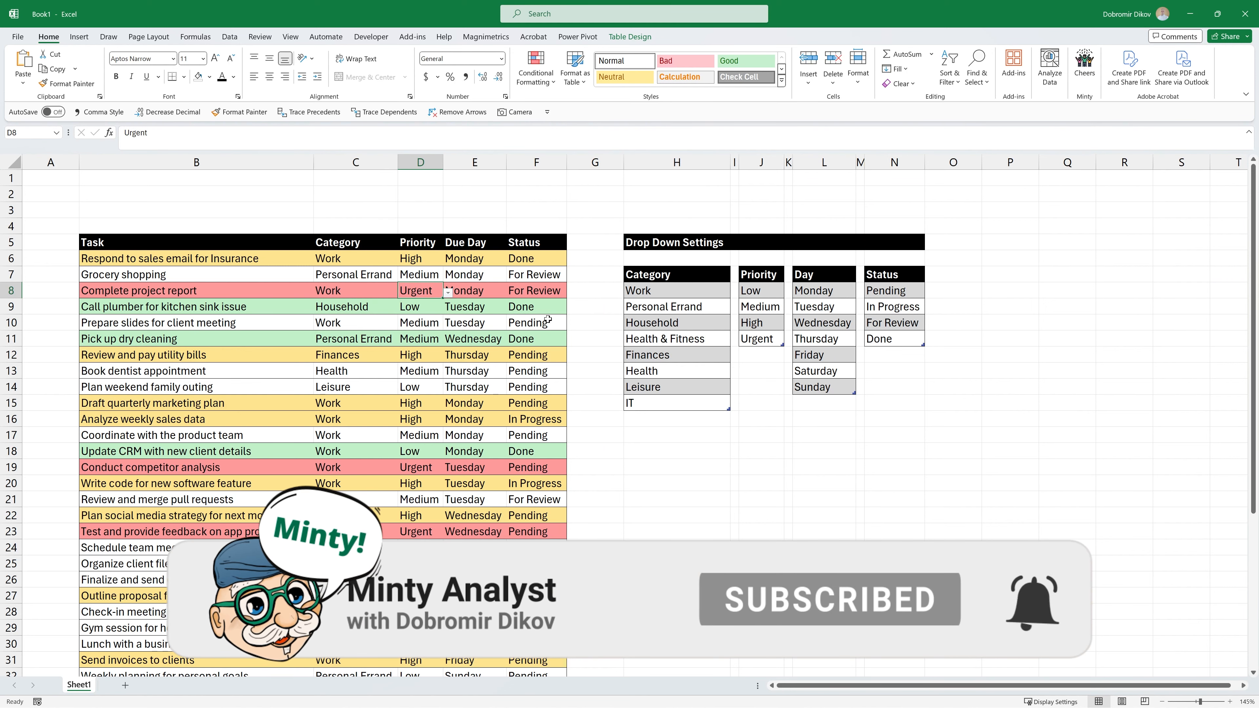
{"action": "left_click", "coordinate": [555, 293]}
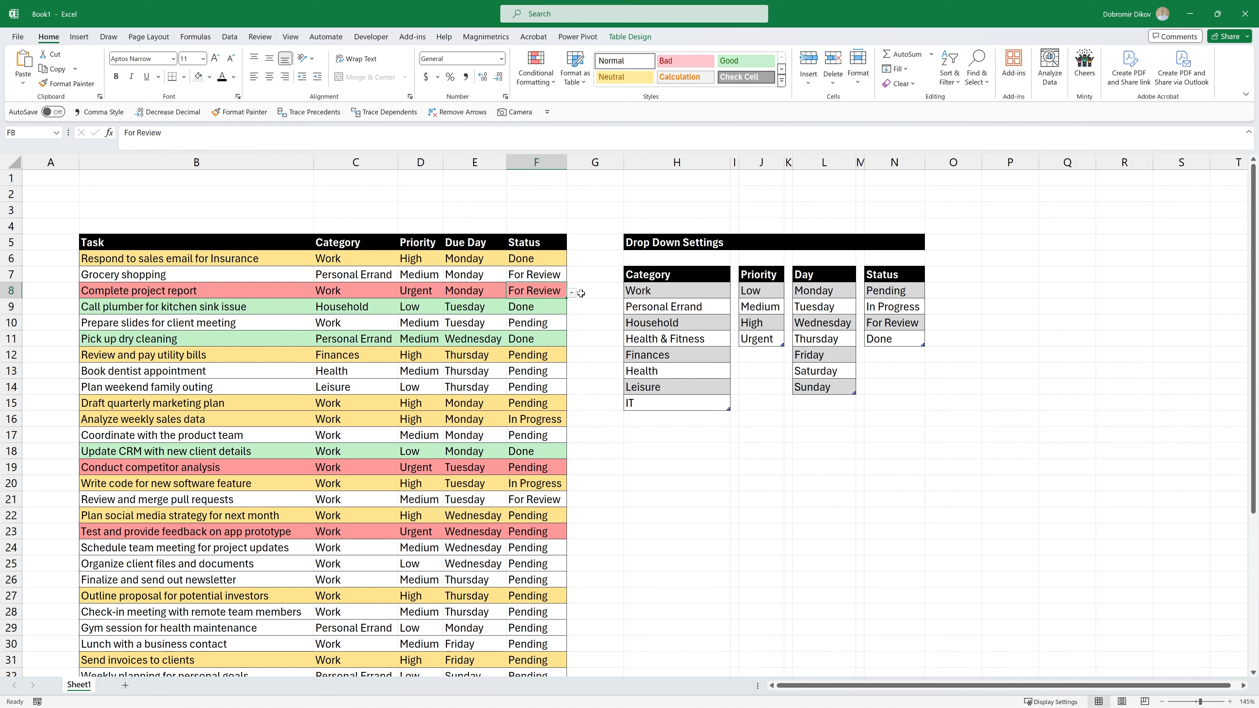
{"action": "left_click", "coordinate": [571, 293]}
{"action": "left_click", "coordinate": [523, 333]}
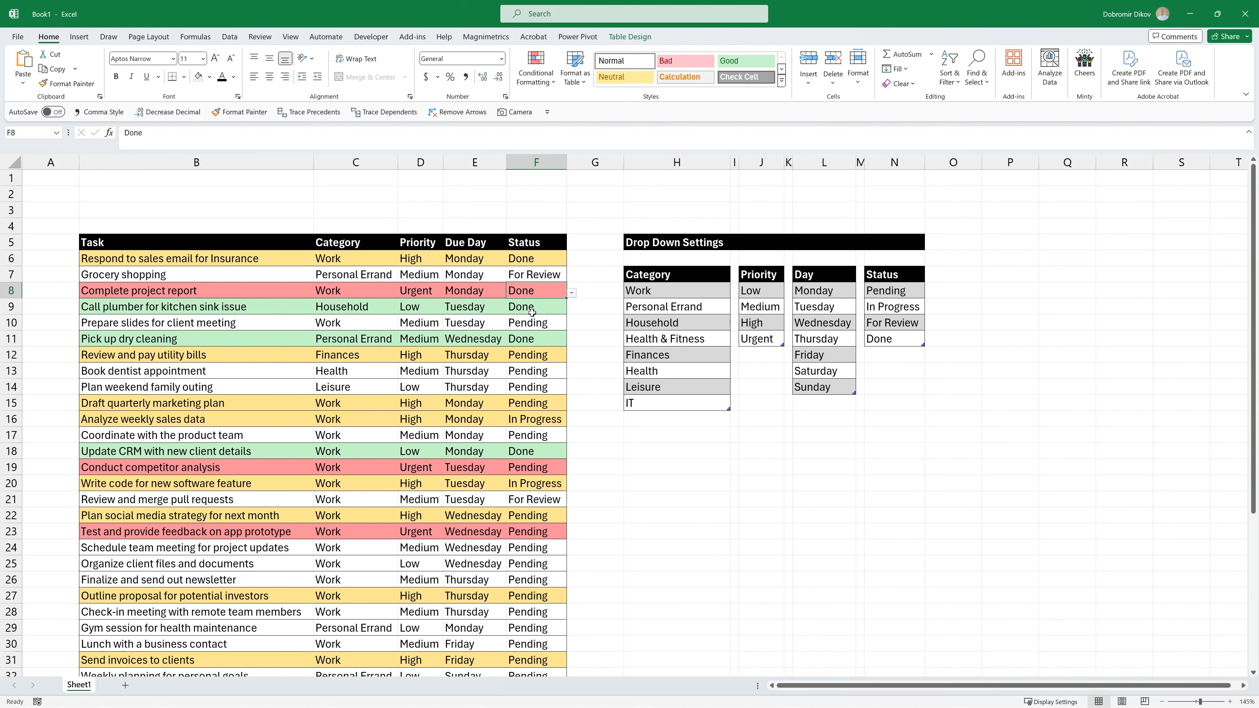
Move the Done rule above the Urgent and High rules in the conditional formatting order and apply the change
{"action": "left_click", "coordinate": [529, 81]}
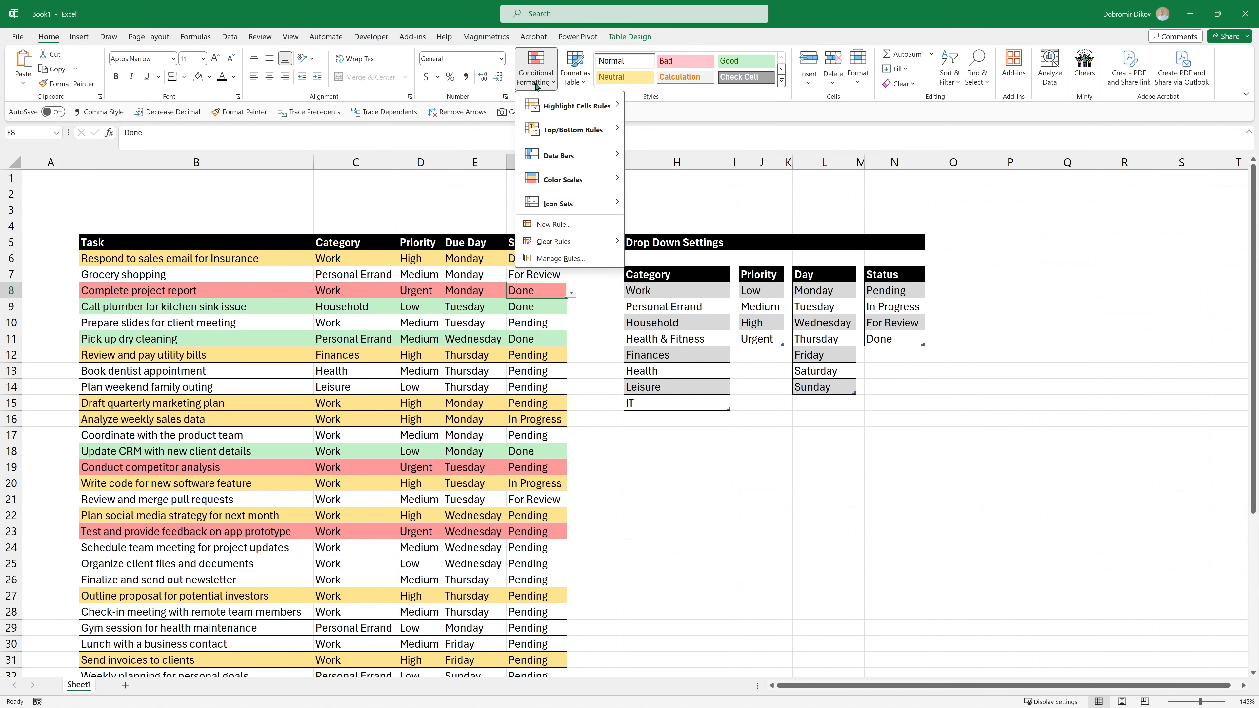
{"action": "left_click", "coordinate": [557, 258]}
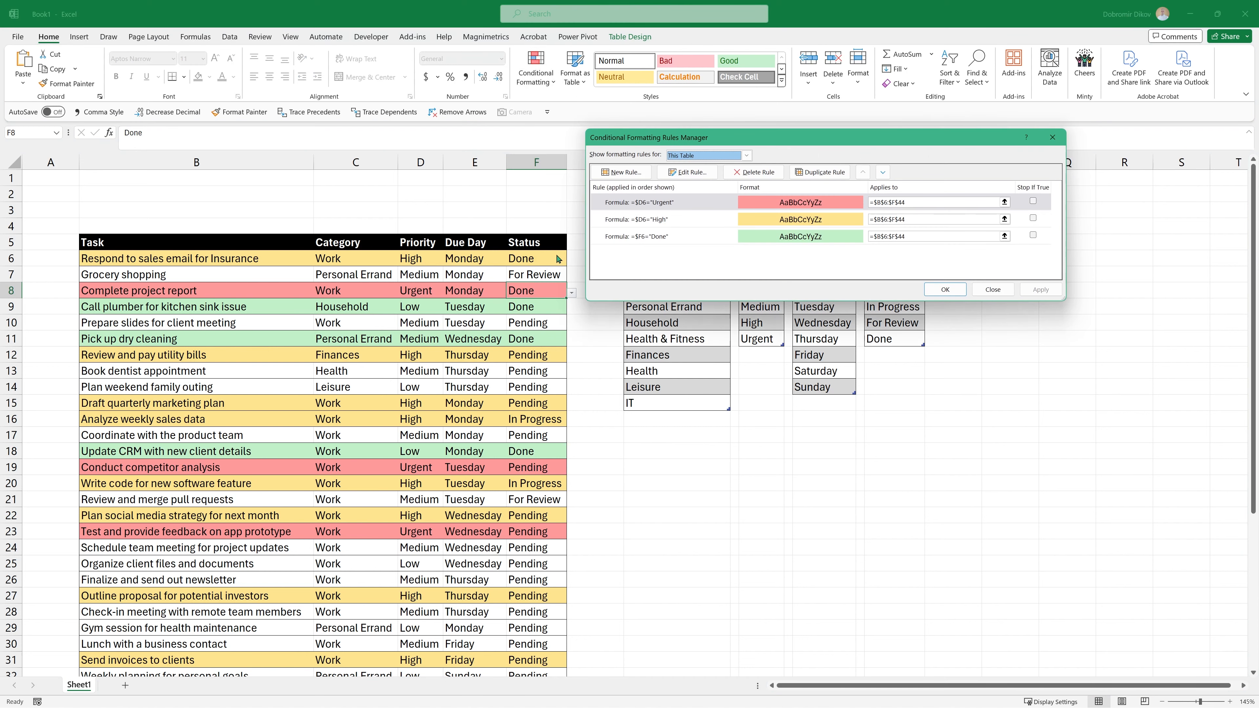
{"action": "left_click", "coordinate": [671, 239]}
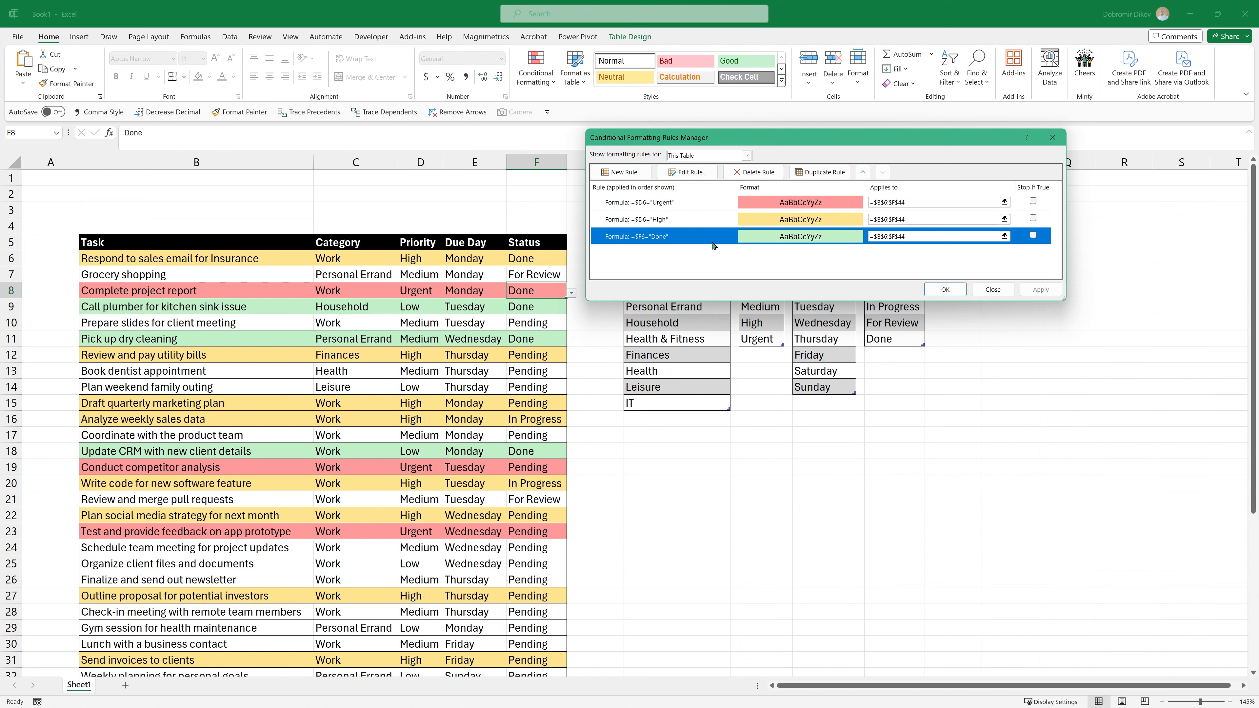
{"action": "left_click", "coordinate": [863, 172]}
{"action": "left_click", "coordinate": [863, 172]}
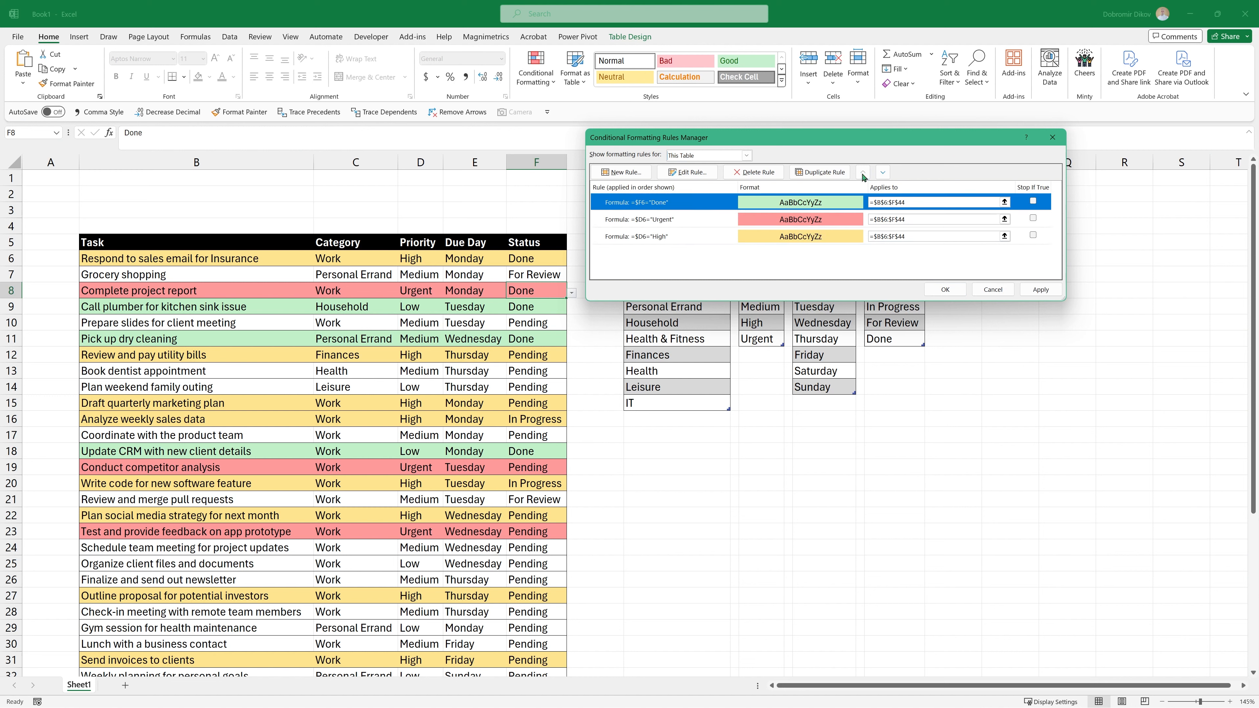
{"action": "left_click", "coordinate": [1040, 289]}
{"action": "left_click", "coordinate": [945, 289]}
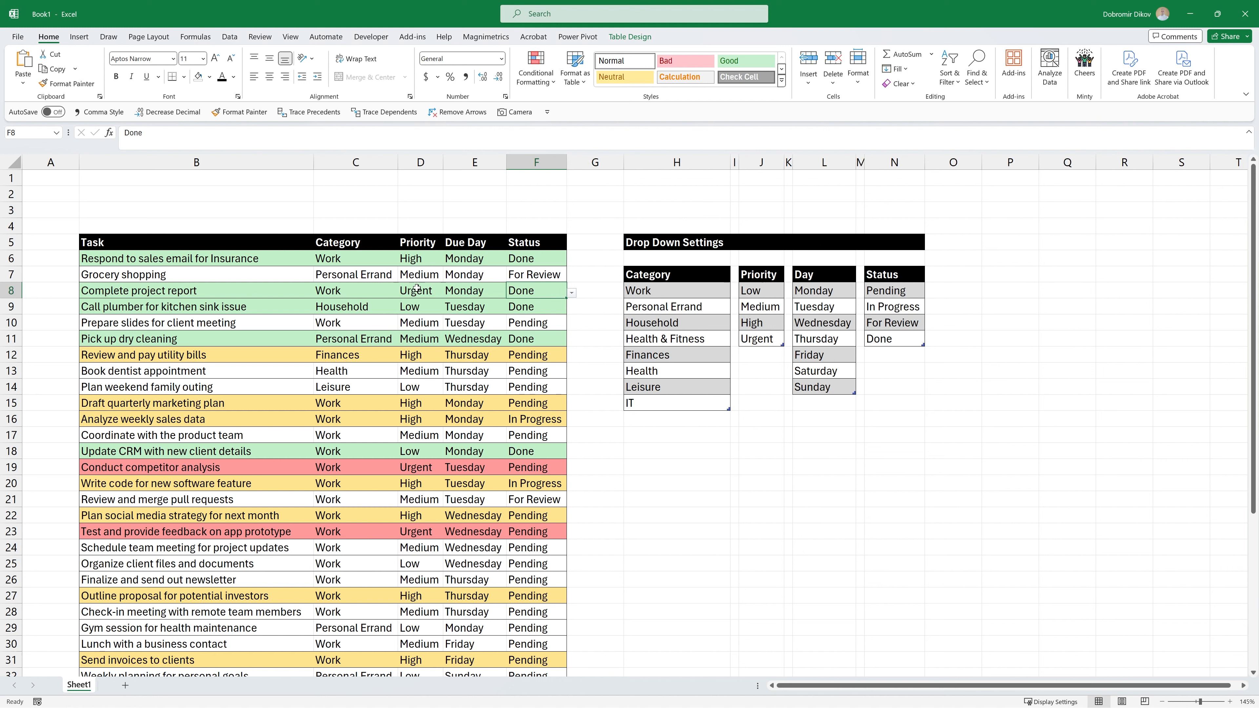
Return the Status of the Complete project report task to For Review
{"action": "left_click", "coordinate": [571, 294]}
{"action": "left_click", "coordinate": [540, 323]}
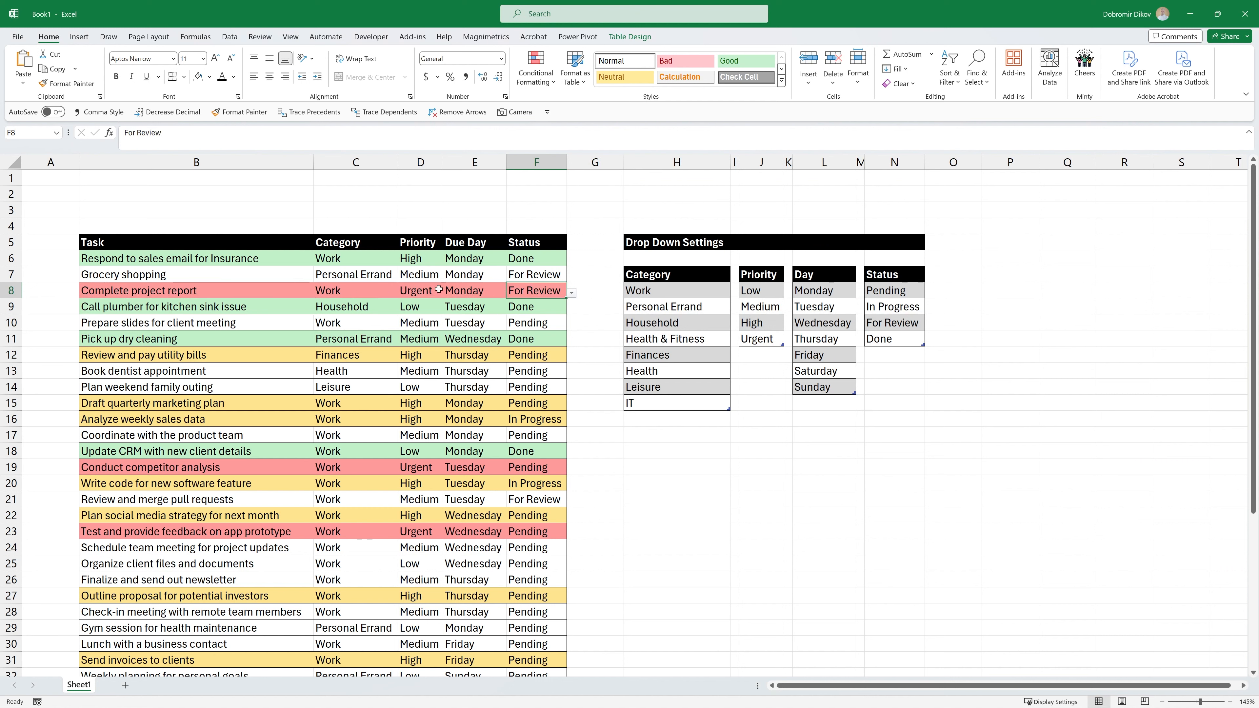
{"action": "left_click", "coordinate": [426, 293]}
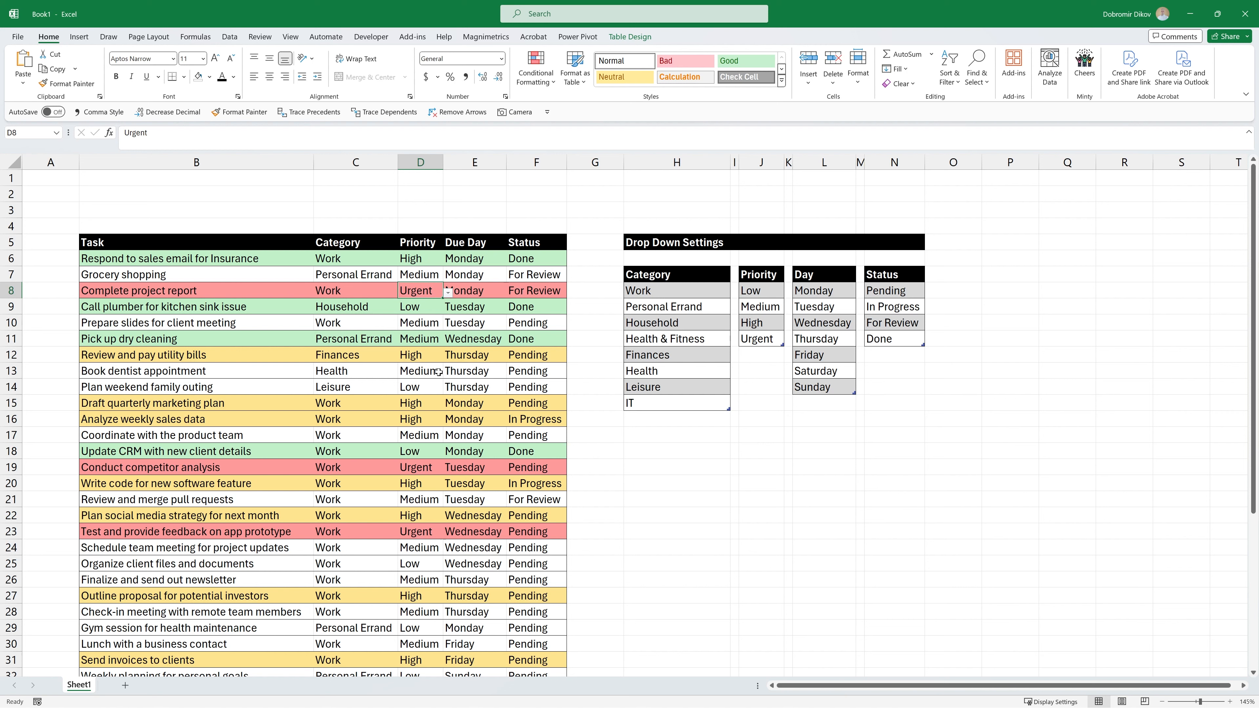
Group columns H through N containing the Drop Down Settings lists and collapse the group
{"action": "left_click_drag", "start_coordinate": [677, 162], "coordinate": [892, 163]}
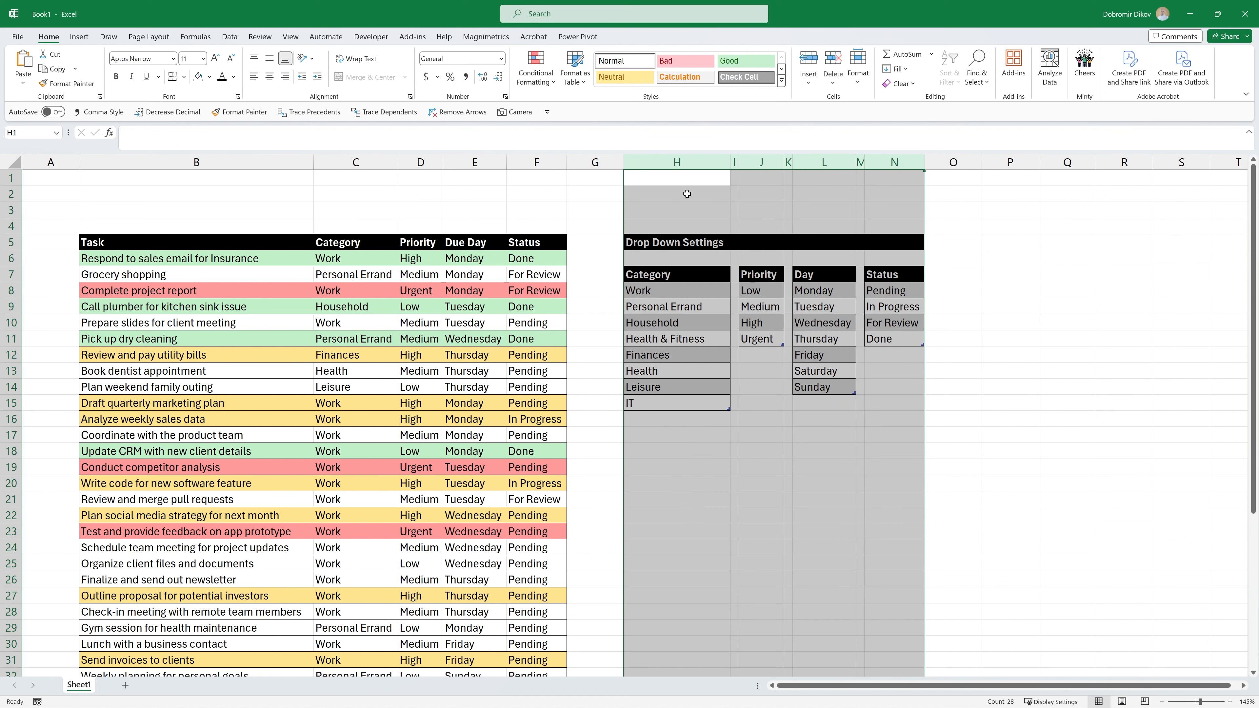
{"action": "left_click", "coordinate": [229, 37]}
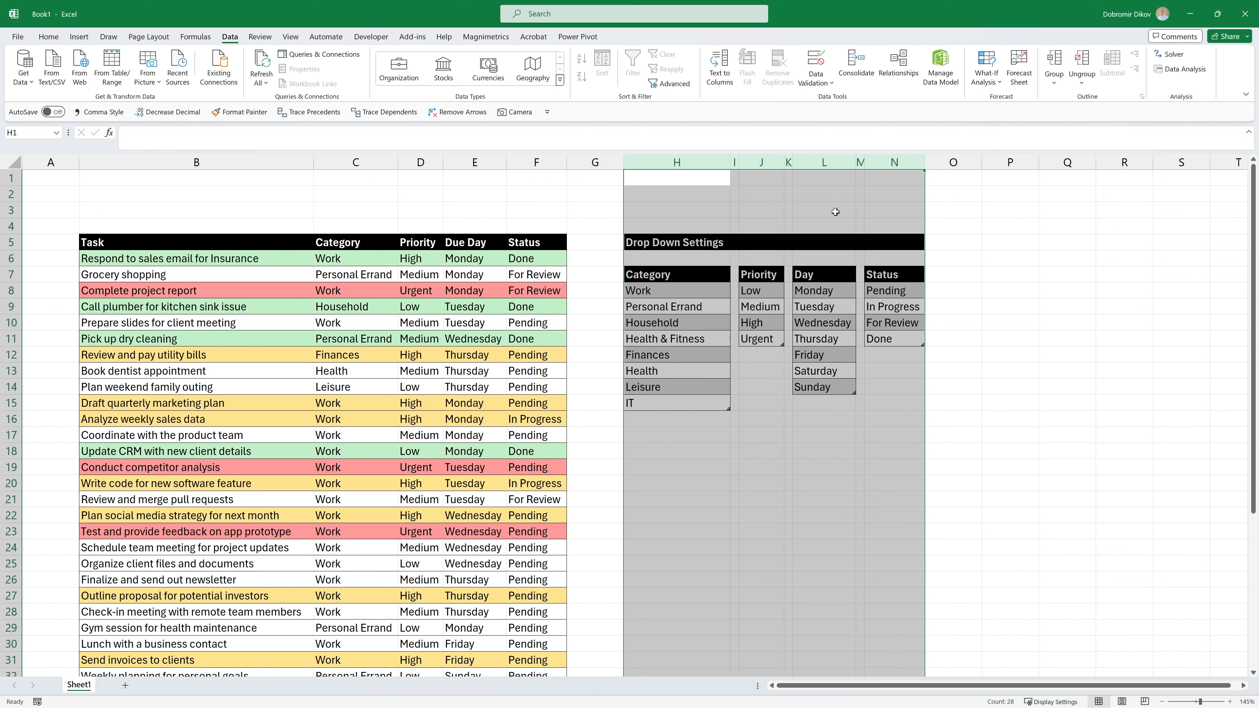
{"action": "left_click", "coordinate": [1054, 60]}
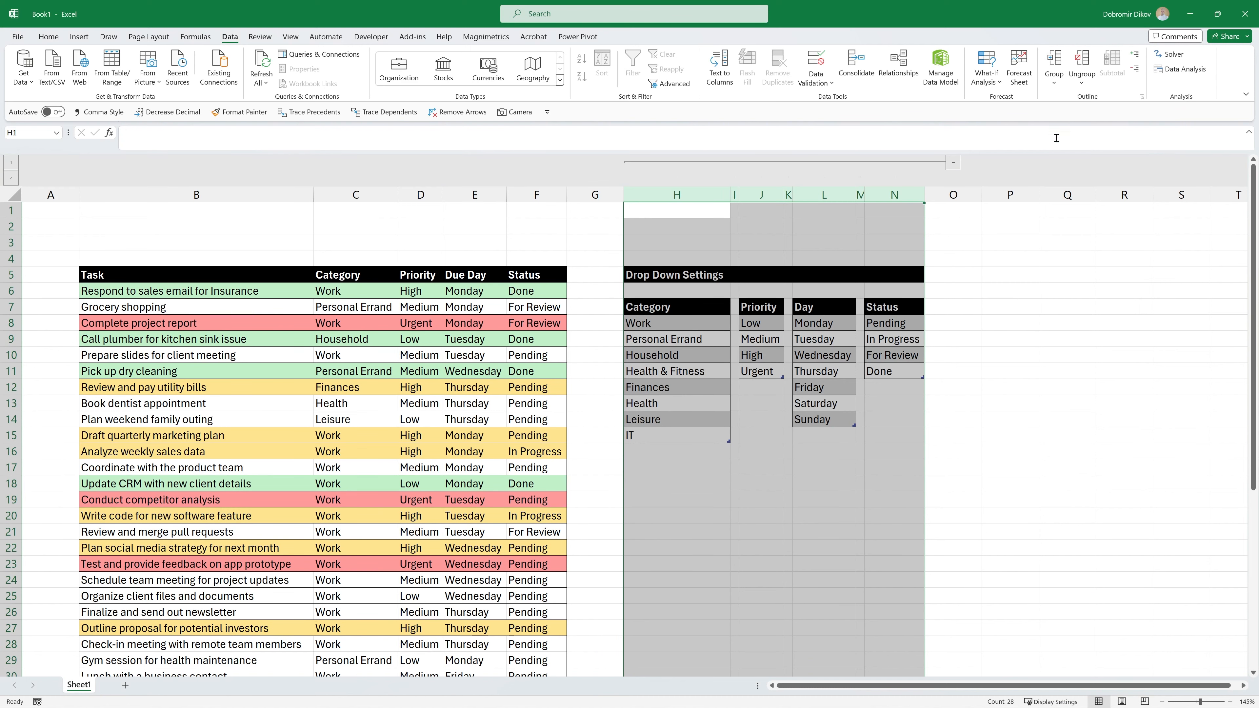
{"action": "left_click", "coordinate": [950, 165]}
{"action": "left_click", "coordinate": [588, 305]}
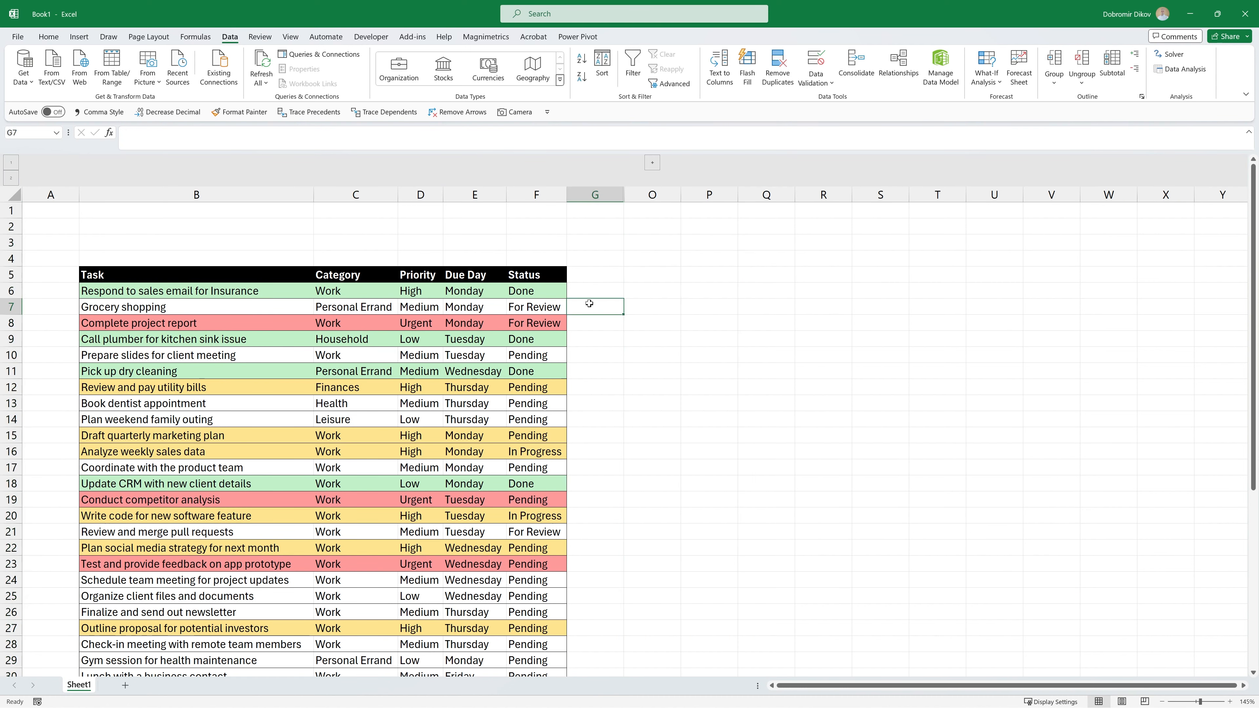
{"action": "scroll", "coordinate": [423, 501], "scroll_direction": "down", "scroll_amount": 7}
{"action": "scroll", "coordinate": [247, 400], "scroll_direction": "up", "scroll_amount": 7}
Insert 12 blank rows at row 3 to make space above the task table
{"action": "left_click", "coordinate": [3, 243]}
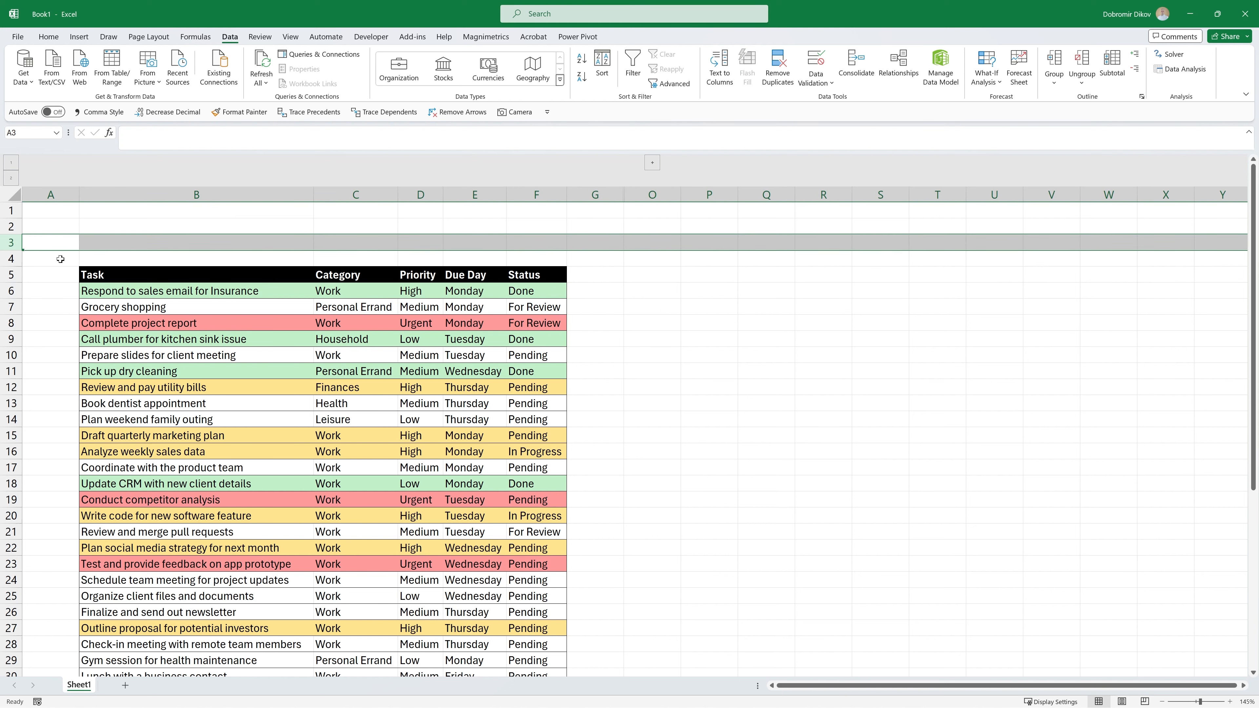
{"action": "key", "text": "ctrl+shift+plus"}
{"action": "key", "text": "ctrl+shift+plus"}
{"action": "key", "text": "ctrl+shift+plus"}
{"action": "key", "text": "ctrl+shift+plus"}
{"action": "key", "text": "ctrl+shift+plus"}
{"action": "key", "text": "ctrl+shift+plus"}
{"action": "key", "text": "ctrl+shift+plus"}
{"action": "key", "text": "ctrl+shift+plus"}
{"action": "key", "text": "ctrl+shift+plus"}
{"action": "key", "text": "ctrl+shift+plus"}
{"action": "key", "text": "ctrl+shift+plus"}
{"action": "key", "text": "ctrl+shift+plus"}
{"action": "key", "text": "ctrl+shift+plus"}
{"action": "key", "text": "ctrl+shift+plus"}
{"action": "key", "text": "ctrl+shift+plus"}
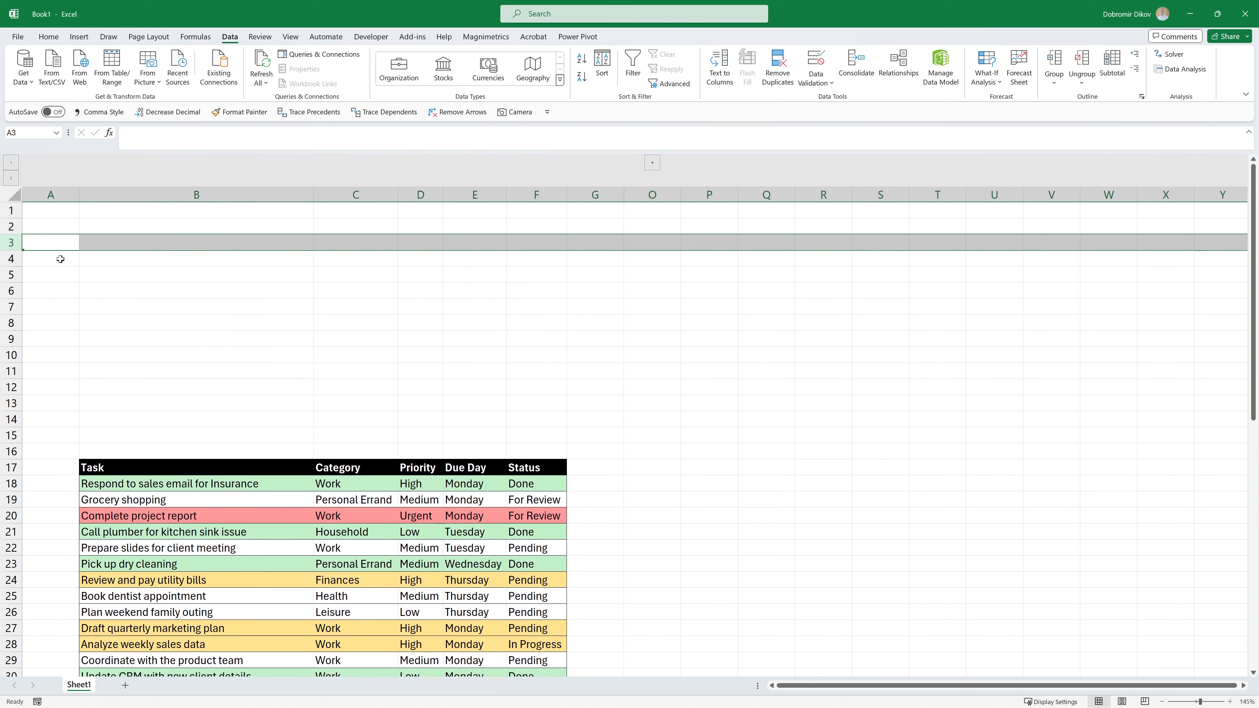
Add three more blank rows above the task table and hide the worksheet gridlines
{"action": "left_click", "coordinate": [268, 322]}
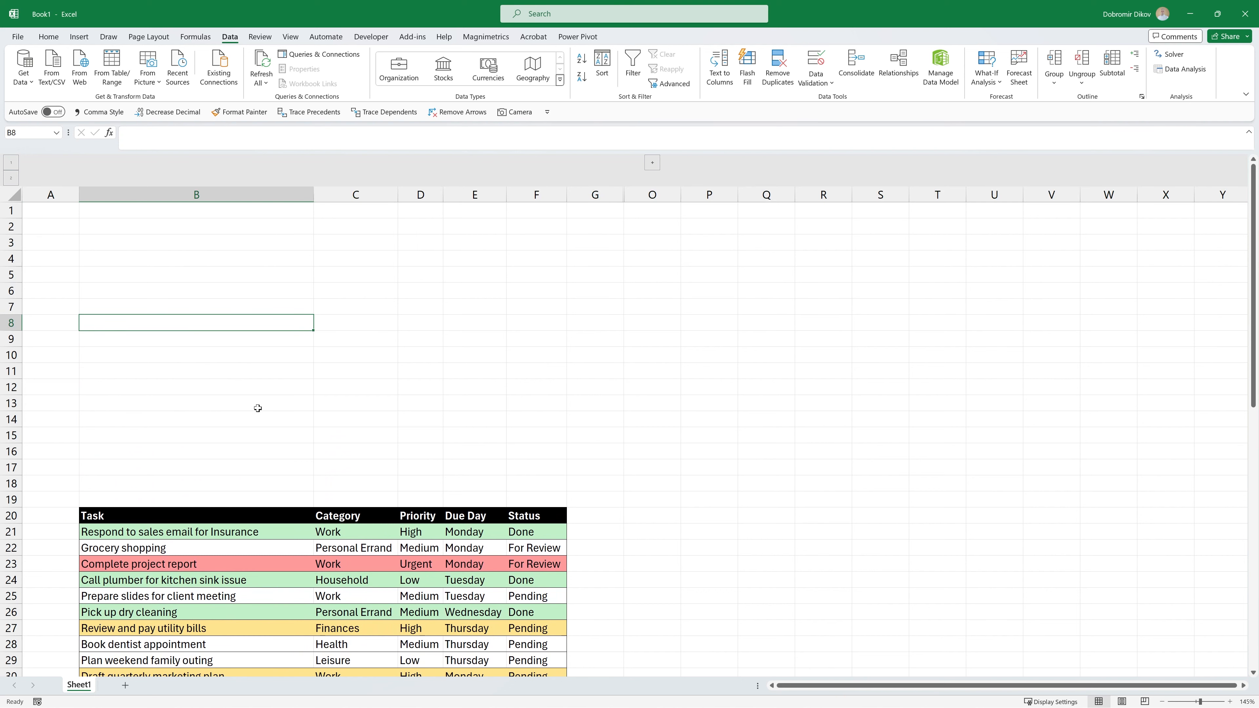
{"action": "left_click", "coordinate": [289, 39]}
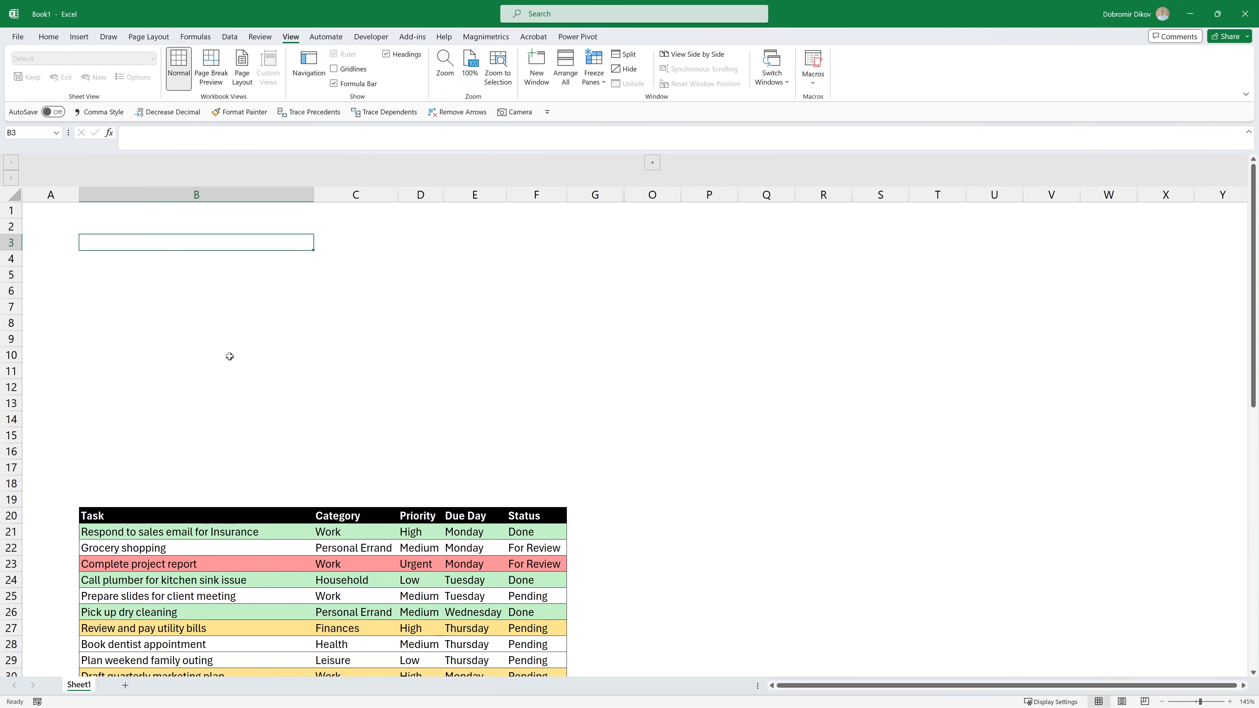
Enter the heading Currently Open Tasks in B3 and format it with black fill and bold white text
{"action": "type", "text": "Cu"}
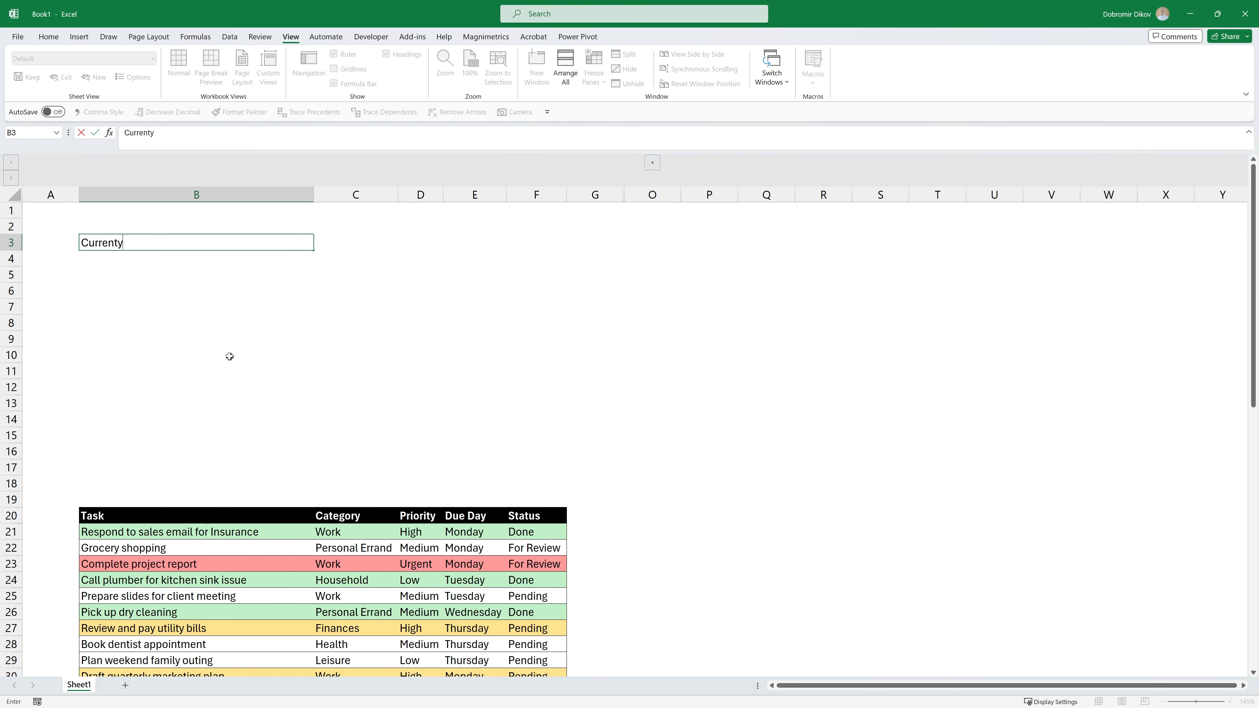
{"action": "type", "text": "rrently Open Tasks"}
{"action": "key", "text": "ctrl+Return"}
{"action": "left_click", "coordinate": [48, 36]}
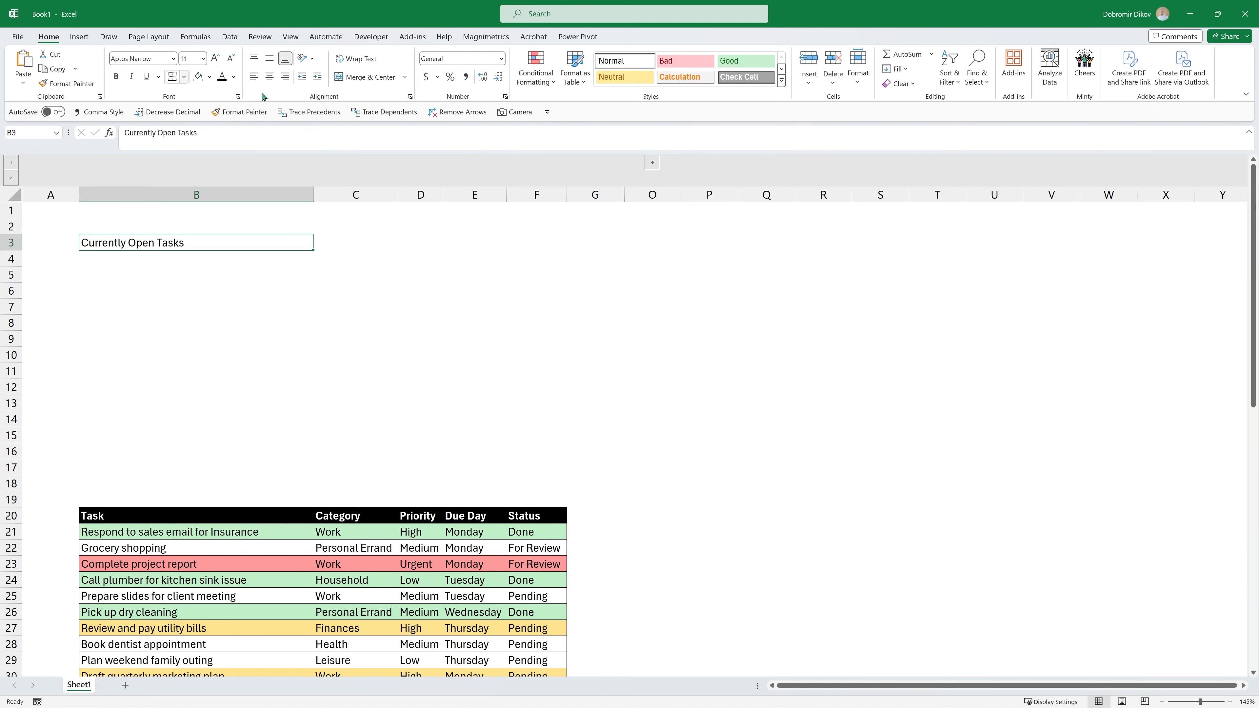
{"action": "left_click", "coordinate": [209, 76]}
{"action": "left_click", "coordinate": [207, 107]}
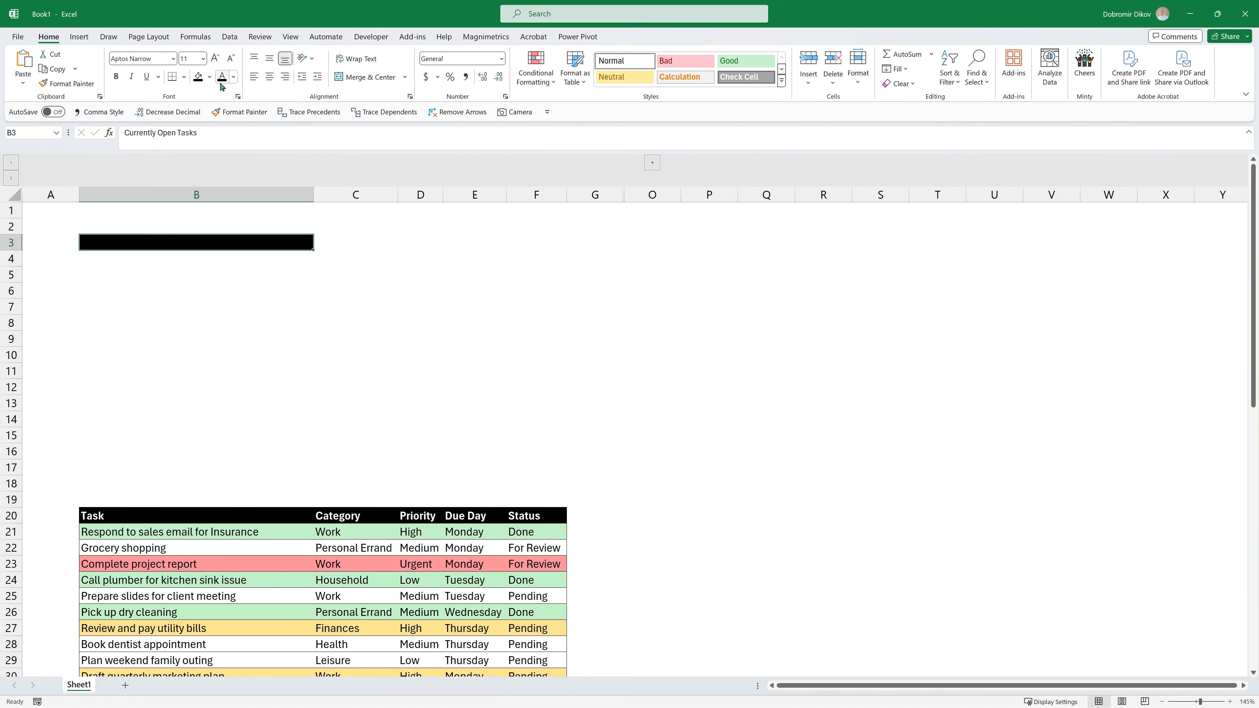
{"action": "left_click", "coordinate": [233, 77]}
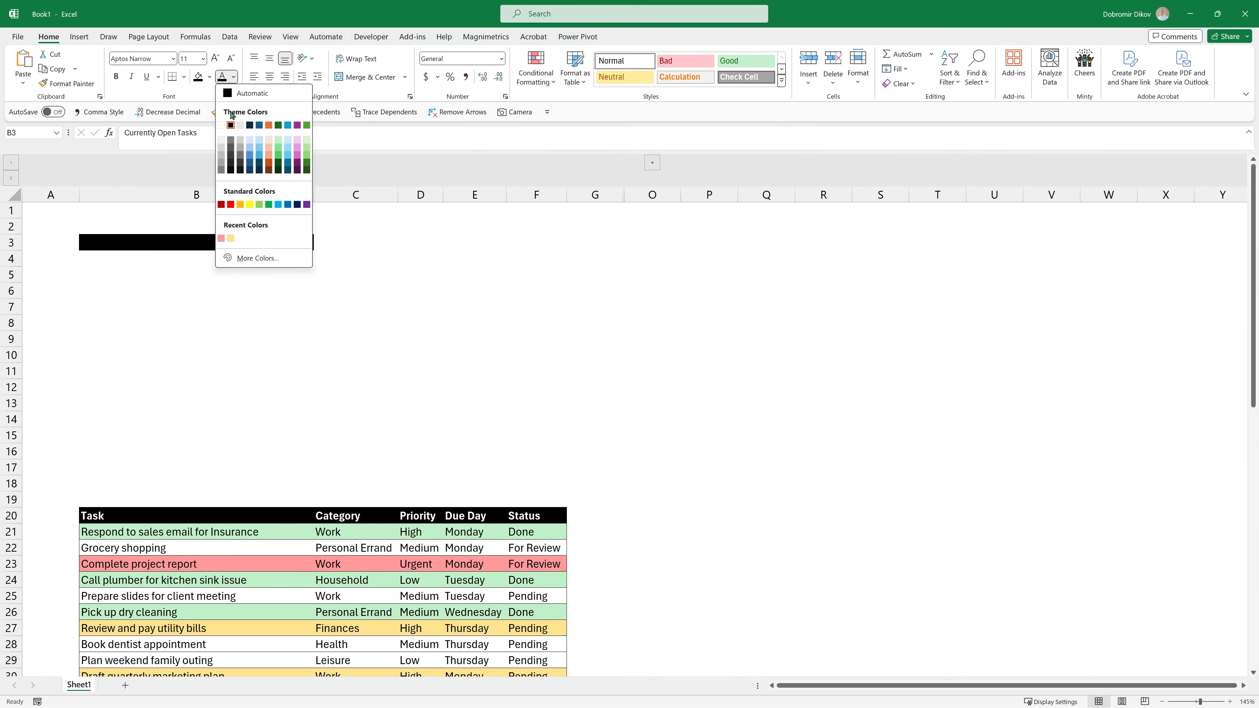
{"action": "left_click", "coordinate": [221, 126]}
{"action": "key", "text": "ctrl+b"}
Copy the Currently Open Tasks heading to B10 and change its text to Pending Tasks for the Day
{"action": "left_click_drag", "start_coordinate": [149, 260], "coordinate": [155, 327]}
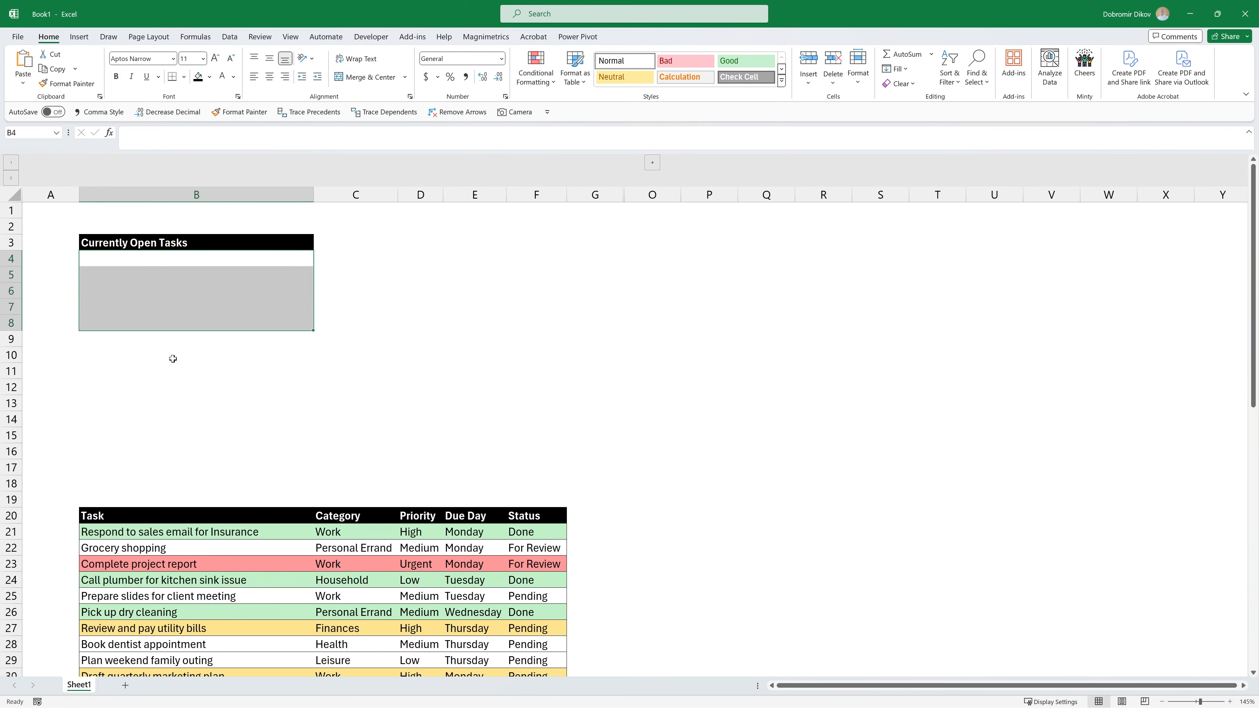
{"action": "left_click", "coordinate": [133, 344]}
{"action": "left_click", "coordinate": [149, 245]}
{"action": "key", "text": "ctrl+c"}
{"action": "left_click", "coordinate": [119, 355]}
{"action": "key", "text": "ctrl+v"}
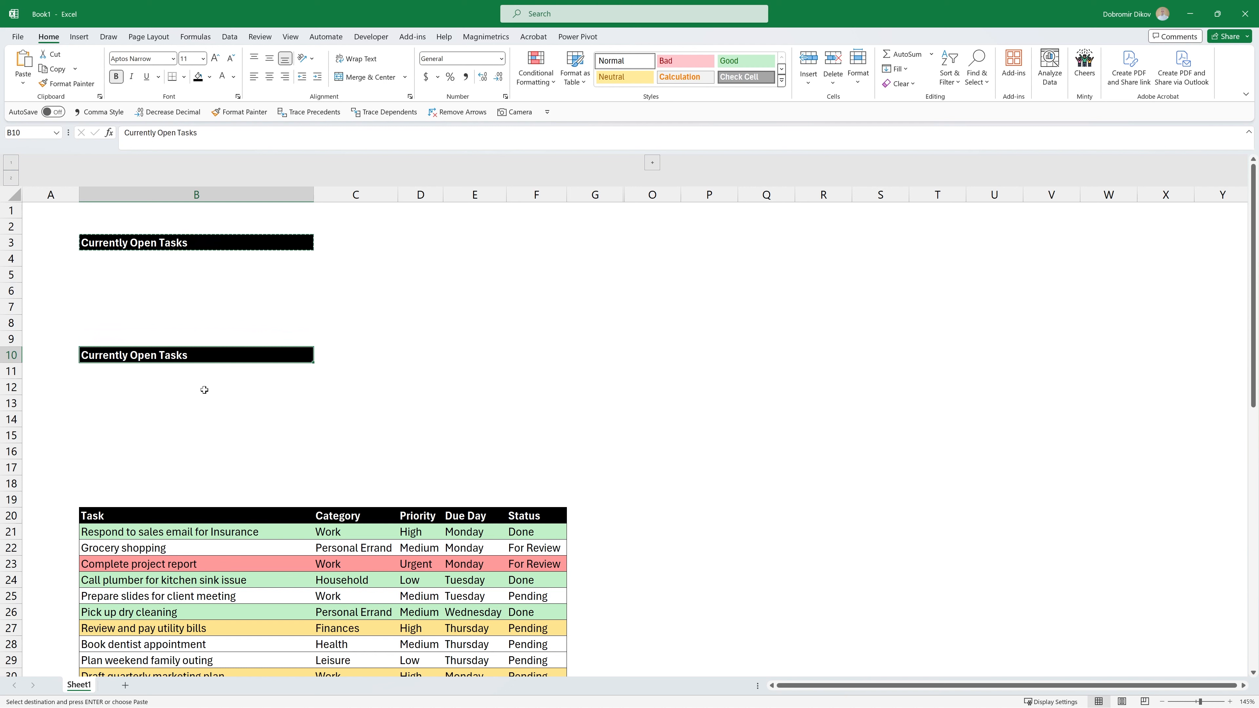
{"action": "type", "text": "Pending Tasks for the Day"}
{"action": "key", "text": "Return"}
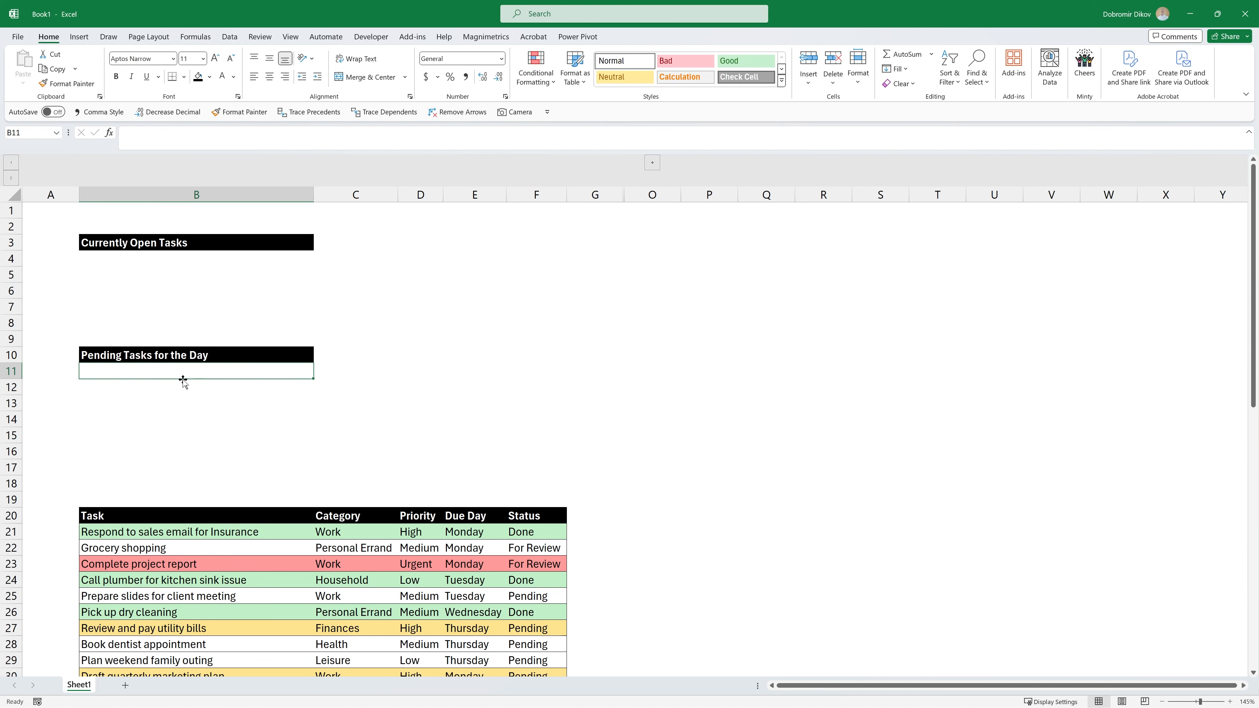
{"action": "left_click_drag", "start_coordinate": [178, 369], "coordinate": [190, 449]}
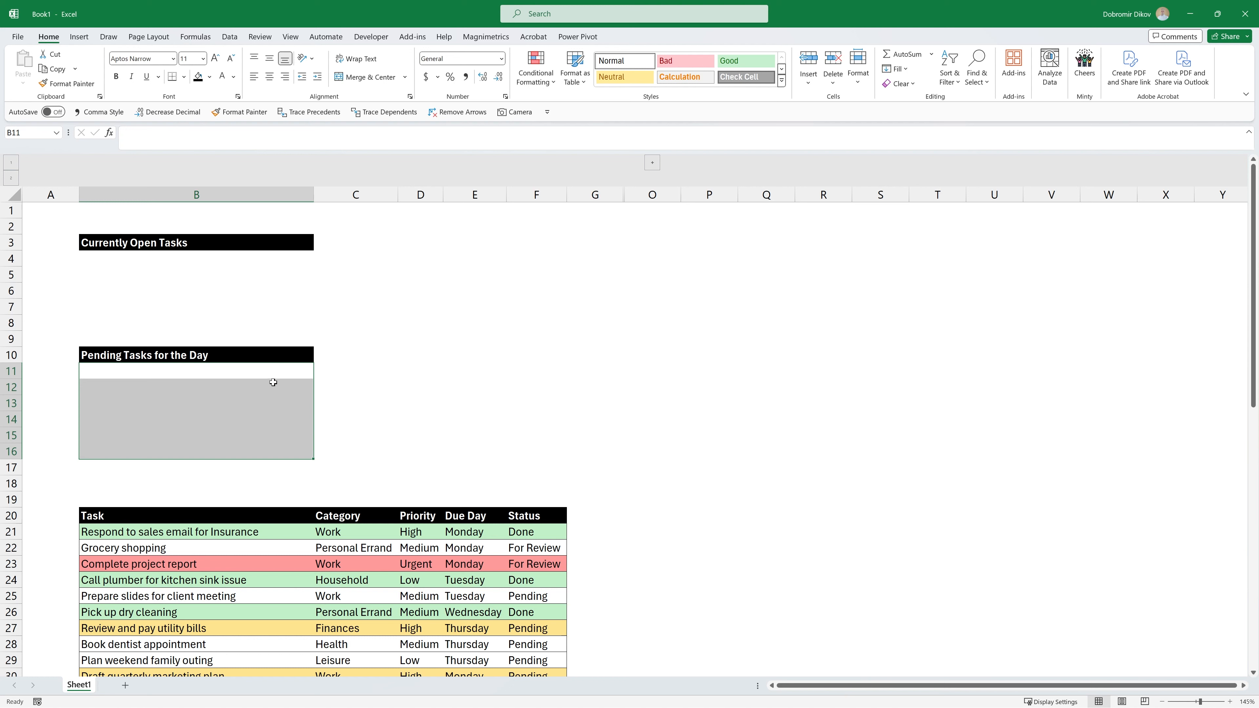
{"action": "left_click", "coordinate": [261, 275]}
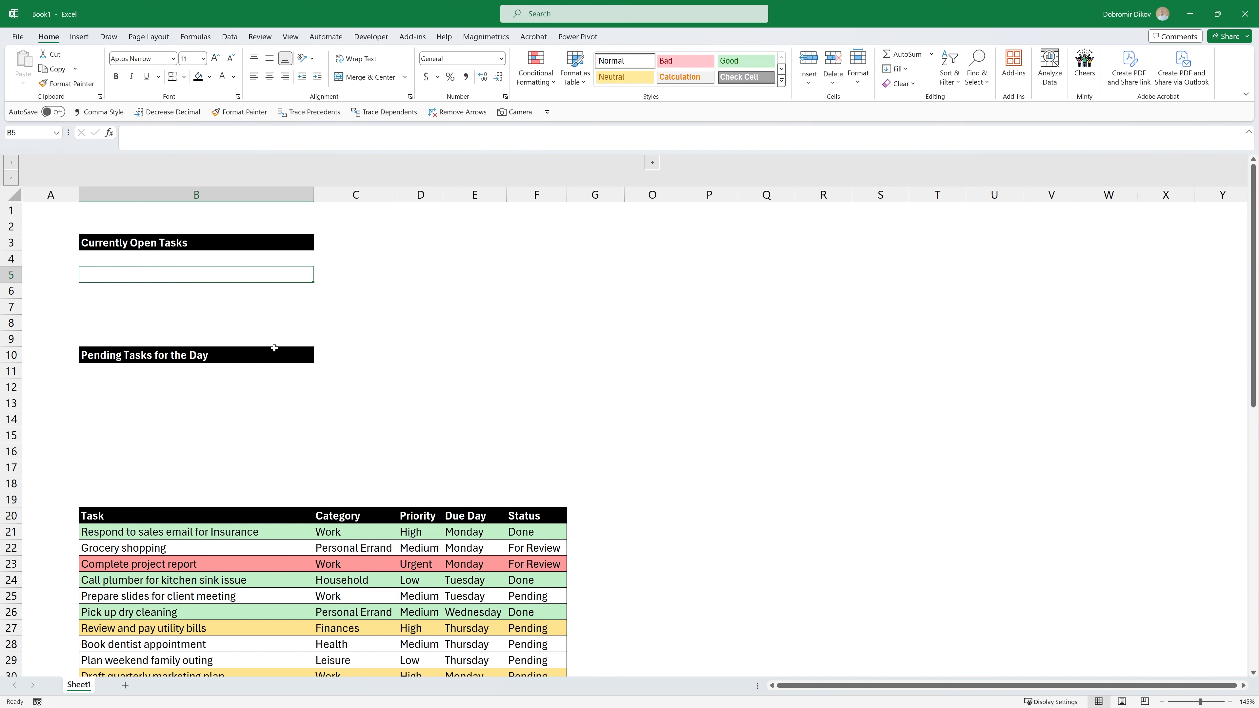
Label D3 as Week Number and calculate the current week in F3 with =WEEKNUM(TODAY())
{"action": "left_click", "coordinate": [421, 247]}
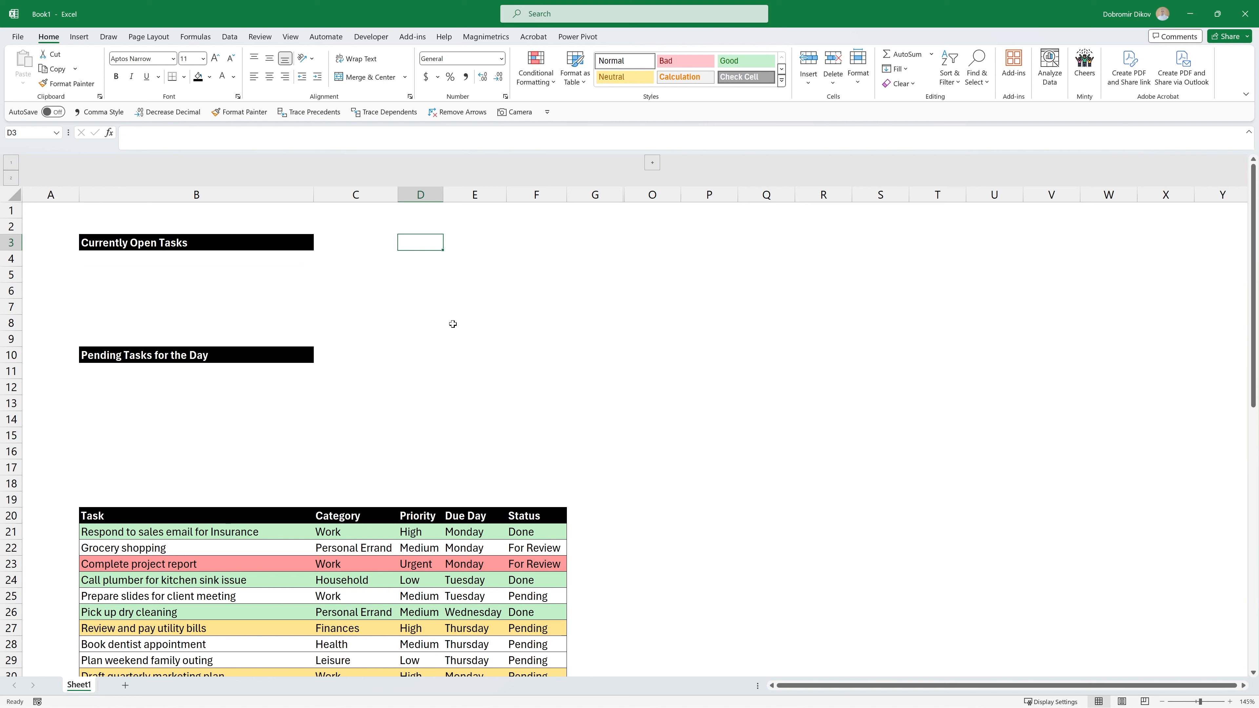
{"action": "type", "text": "Week Number"}
{"action": "left_click", "coordinate": [532, 246]}
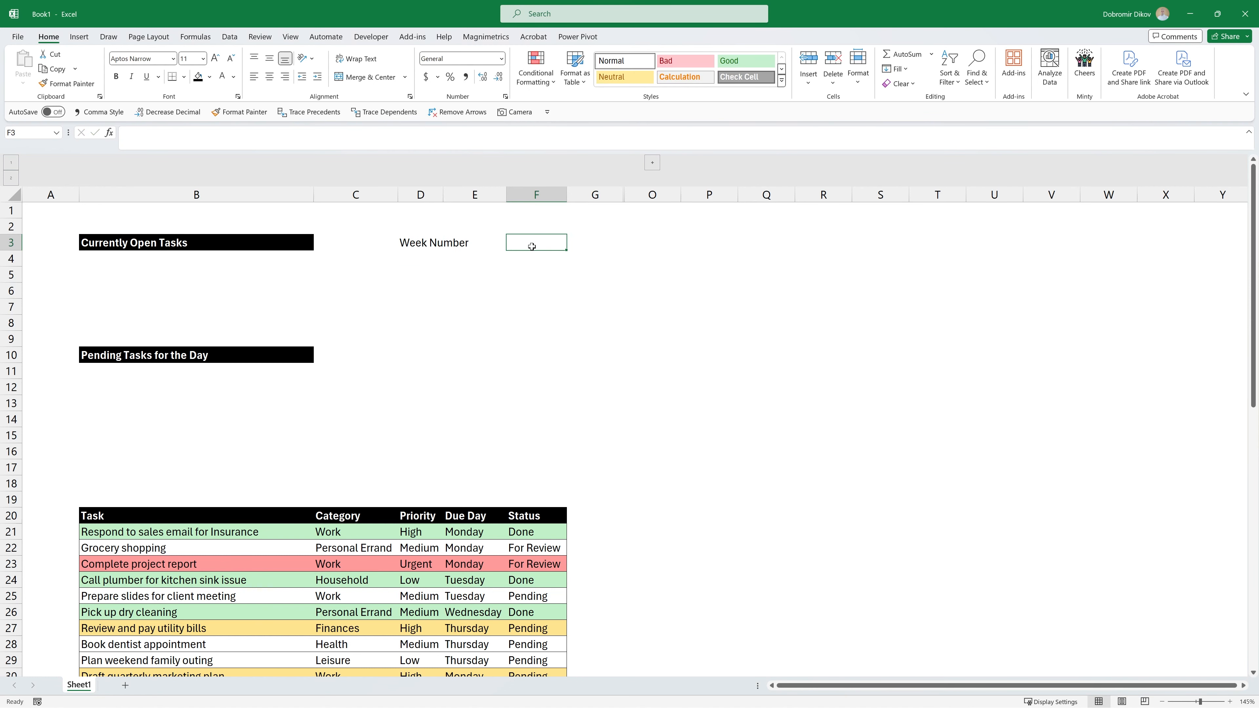
{"action": "type", "text": "=week"}
{"action": "key", "text": "Down"}
{"action": "key", "text": "Tab"}
{"action": "type", "text": "today"}
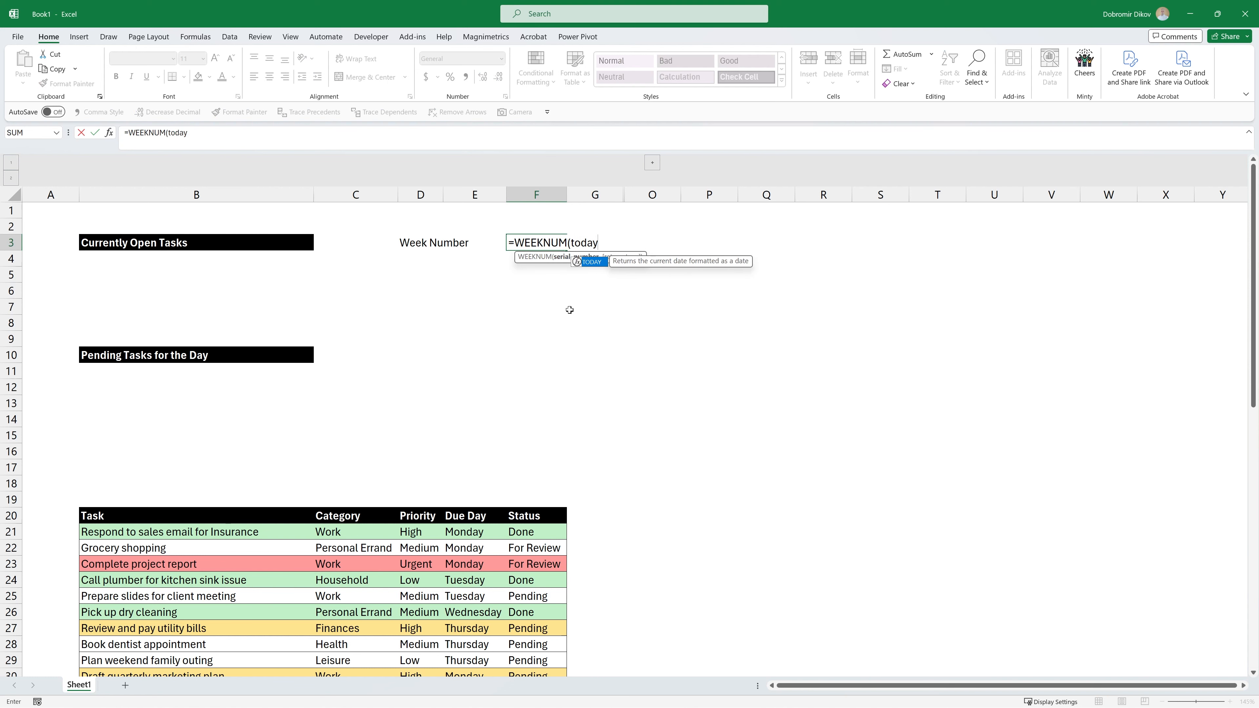
{"action": "key", "text": "Tab"}
{"action": "type", "text": "))"}
{"action": "key", "text": "ctrl+Return"}
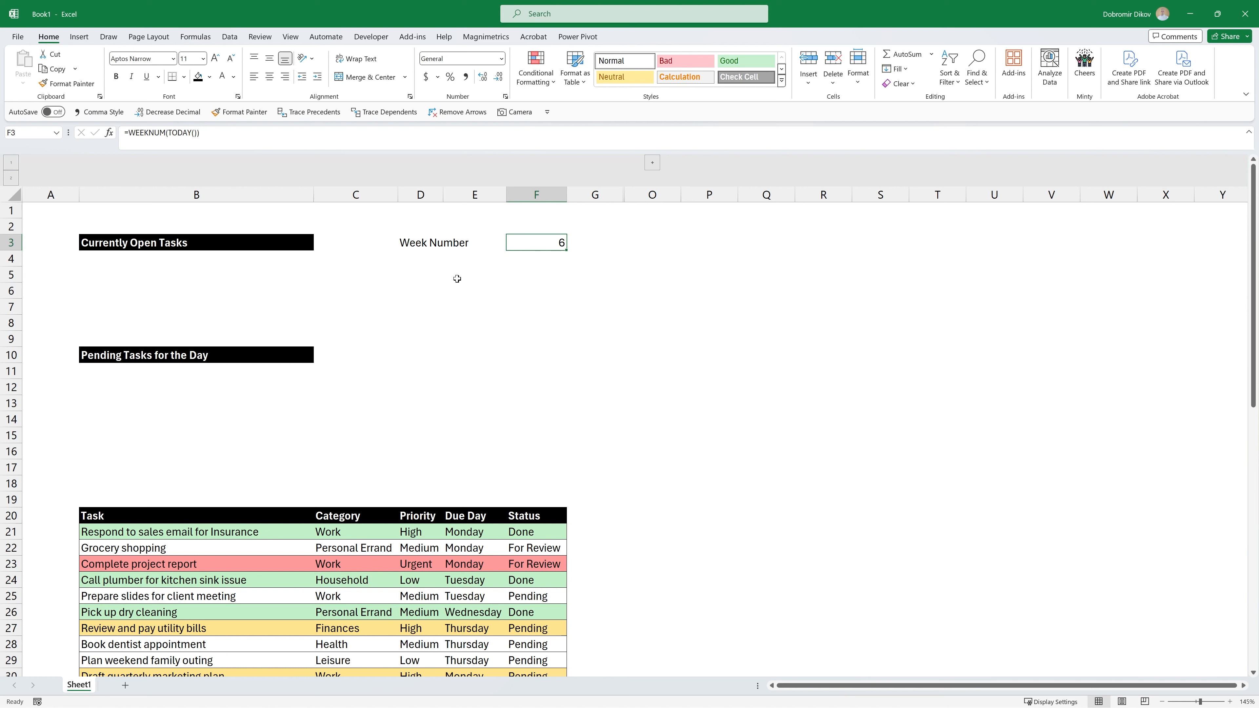
Label D4 as Date and return the current date in F4 with =TODAY()
{"action": "key", "text": "Return"}
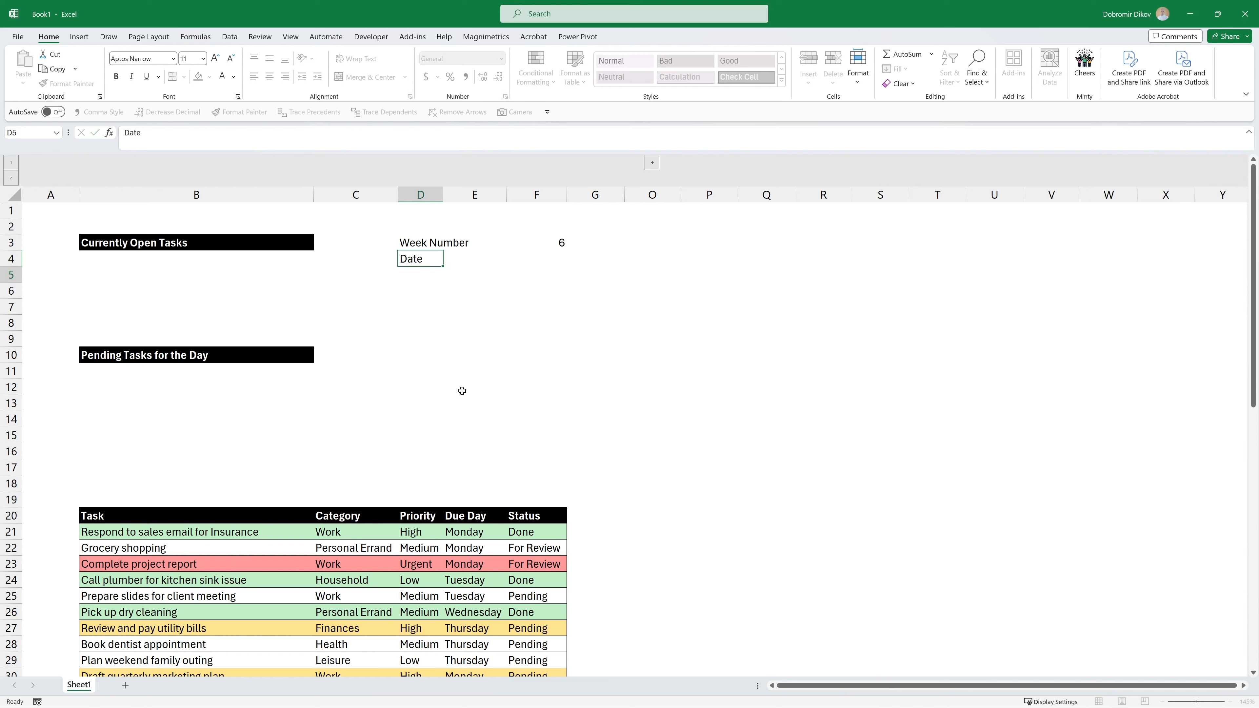
{"action": "key", "text": "Up"}
{"action": "key", "text": "Right"}
{"action": "key", "text": "Right"}
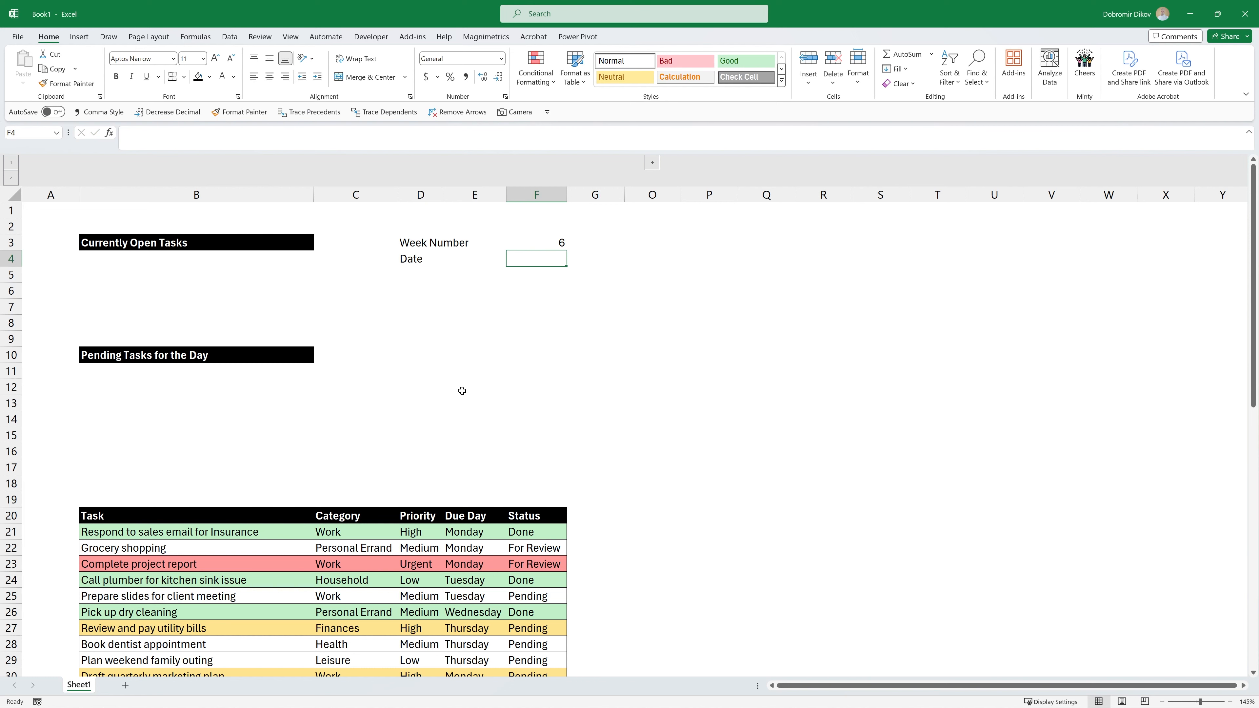
{"action": "type", "text": "="}
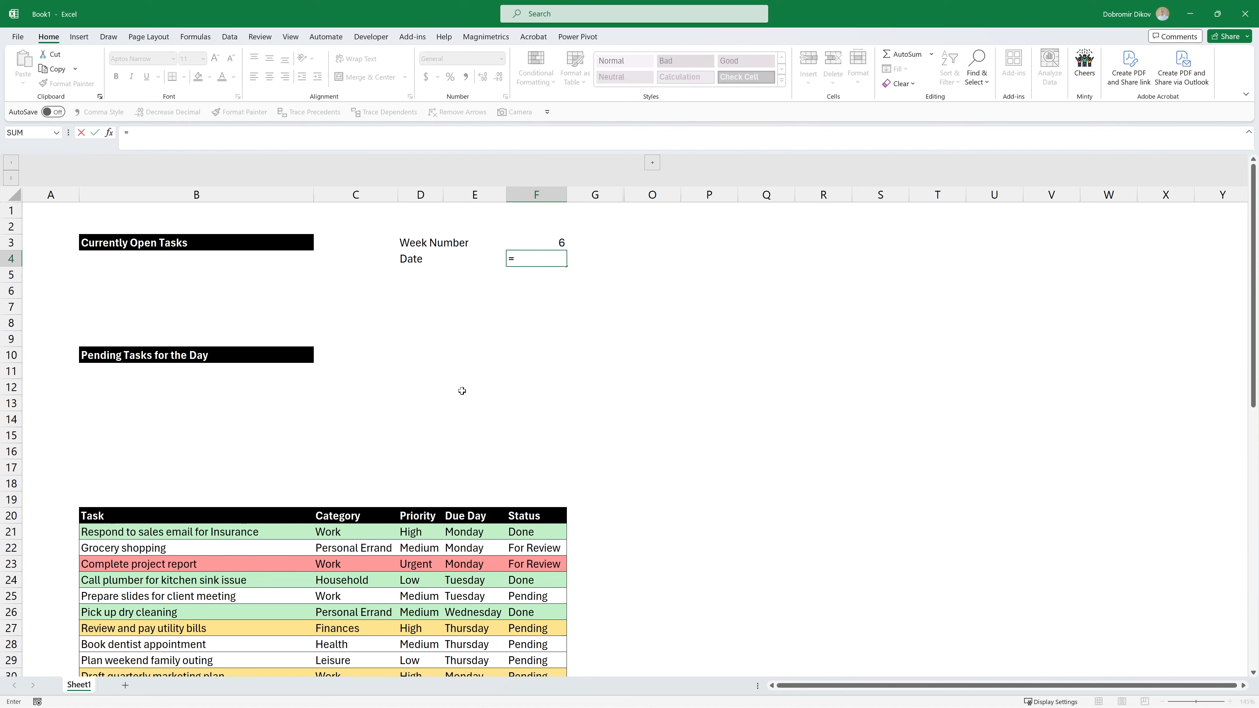
{"action": "type", "text": "today()"}
{"action": "key", "text": "ctrl+Return"}
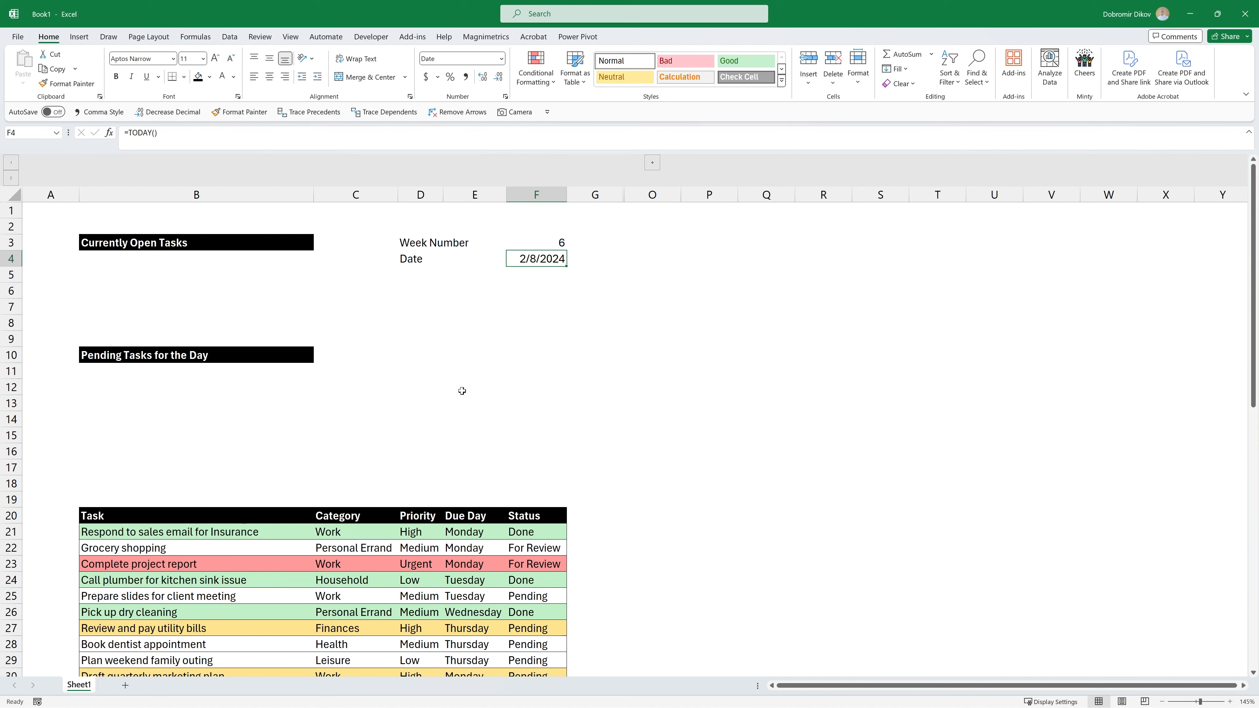
Apply the custom number format d mmm yyyy to the date in F4
{"action": "key", "text": "ctrl+1"}
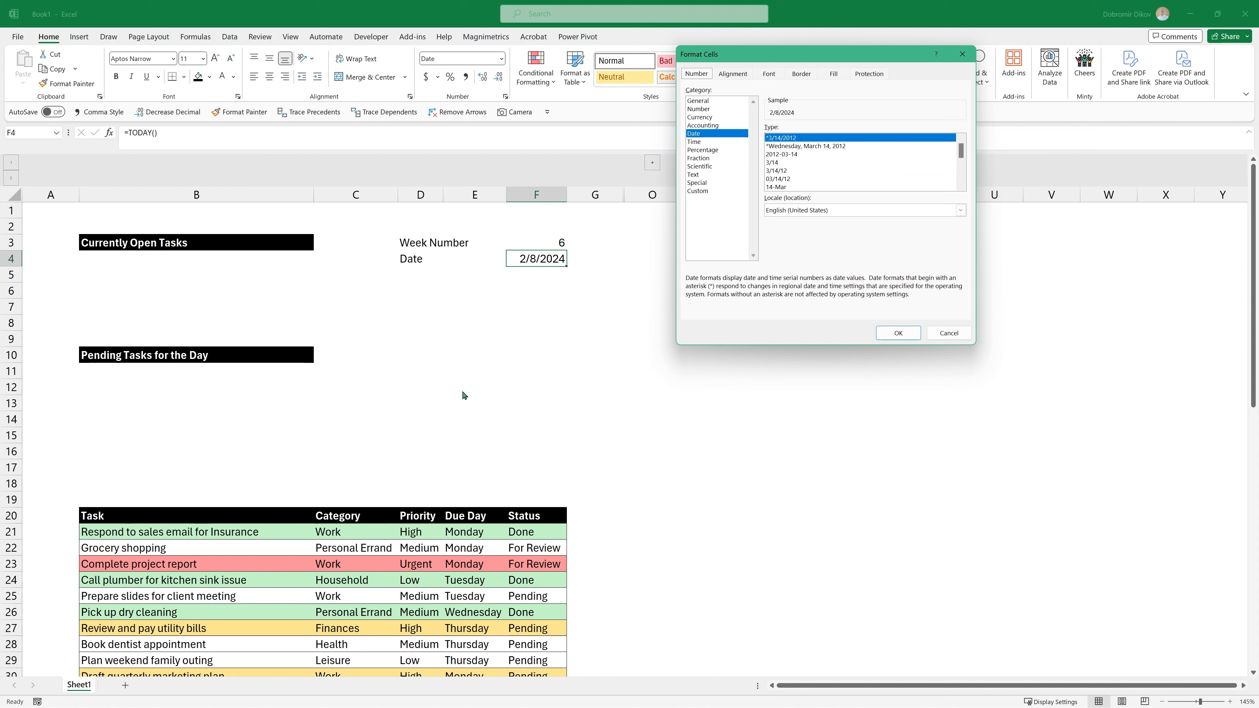
{"action": "left_click", "coordinate": [699, 191]}
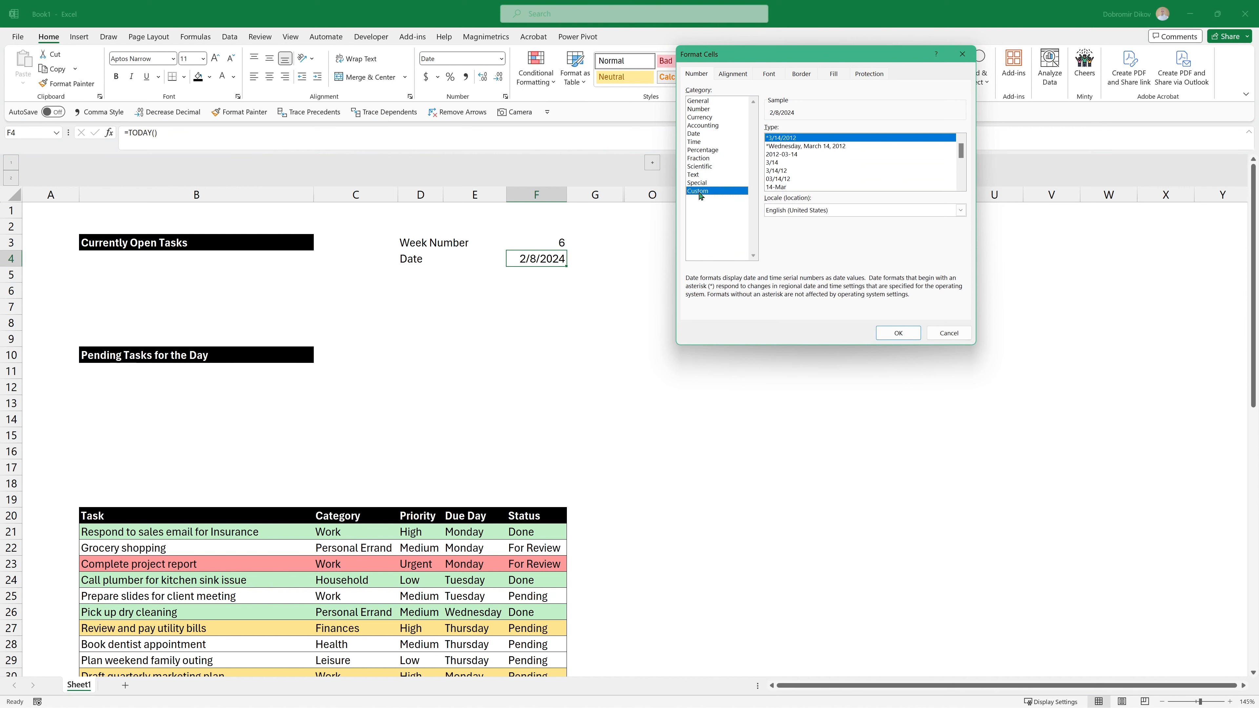
{"action": "double_click", "coordinate": [807, 139]}
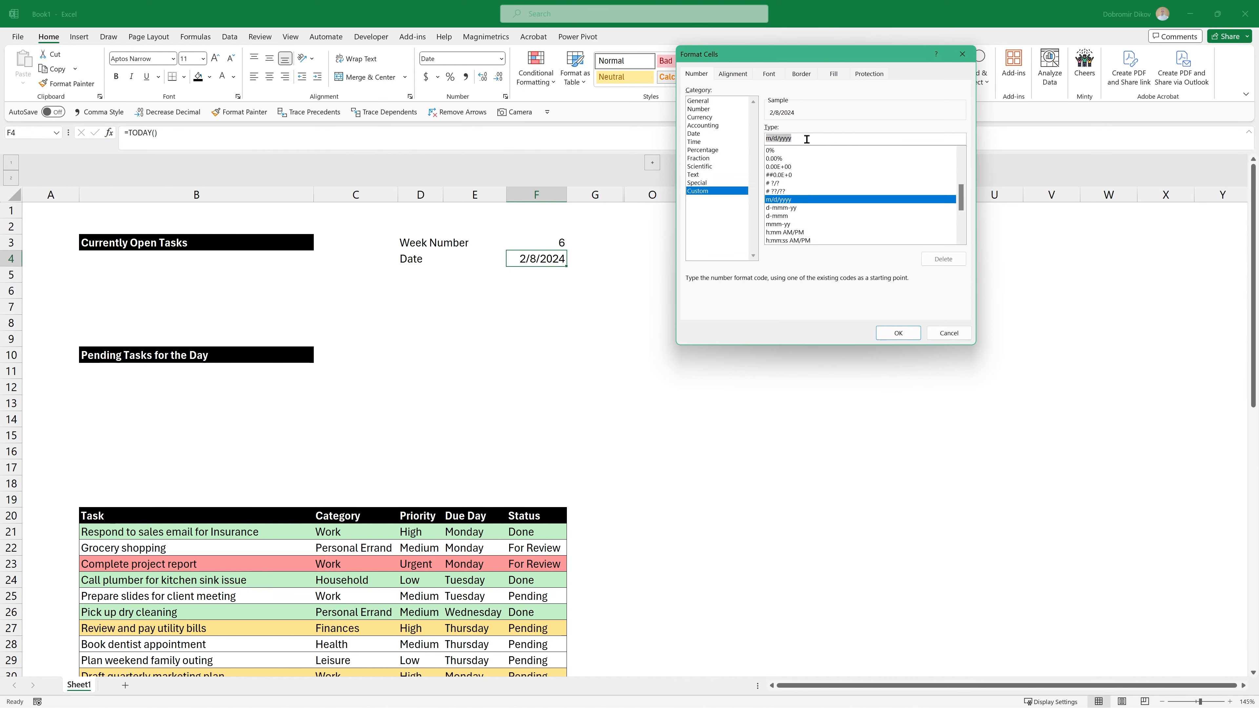
{"action": "type", "text": "d"}
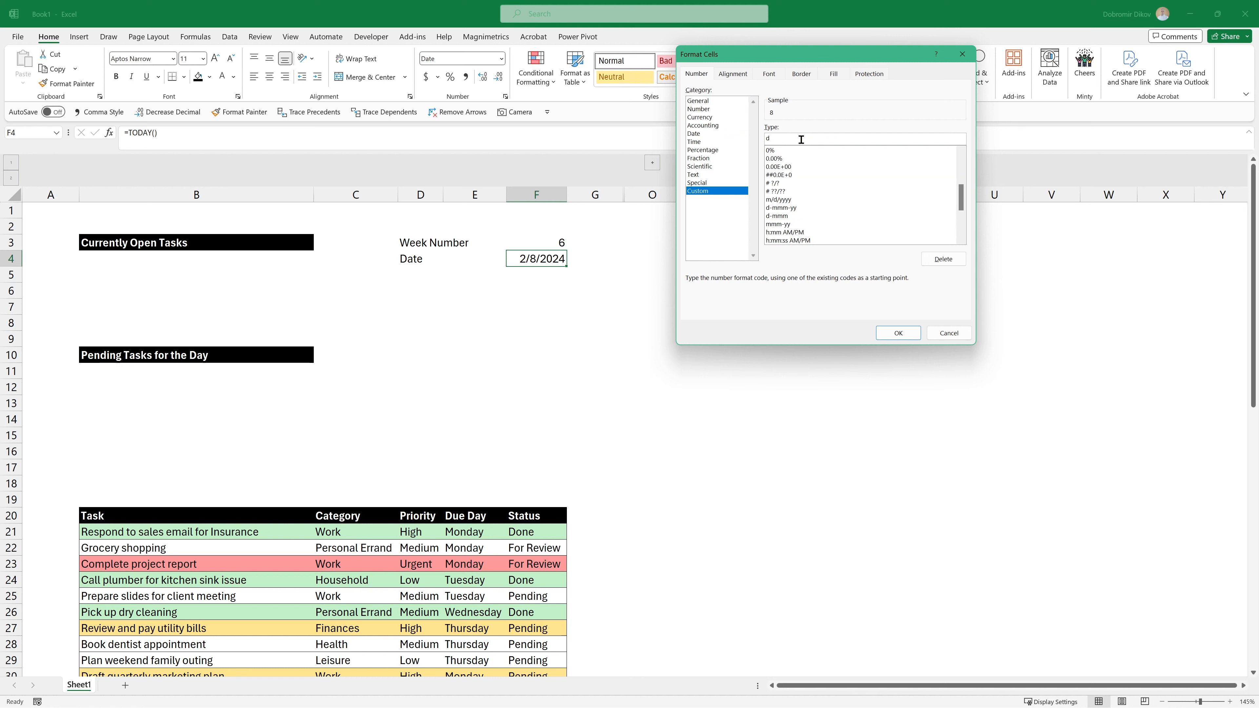
{"action": "type", "text": " mmm"}
{"action": "type", "text": " yy"}
Label D5 as Day of the Week and return the weekday name in F5 with =TEXT(TODAY(), "dddd")
{"action": "type", "text": "Day of the"}
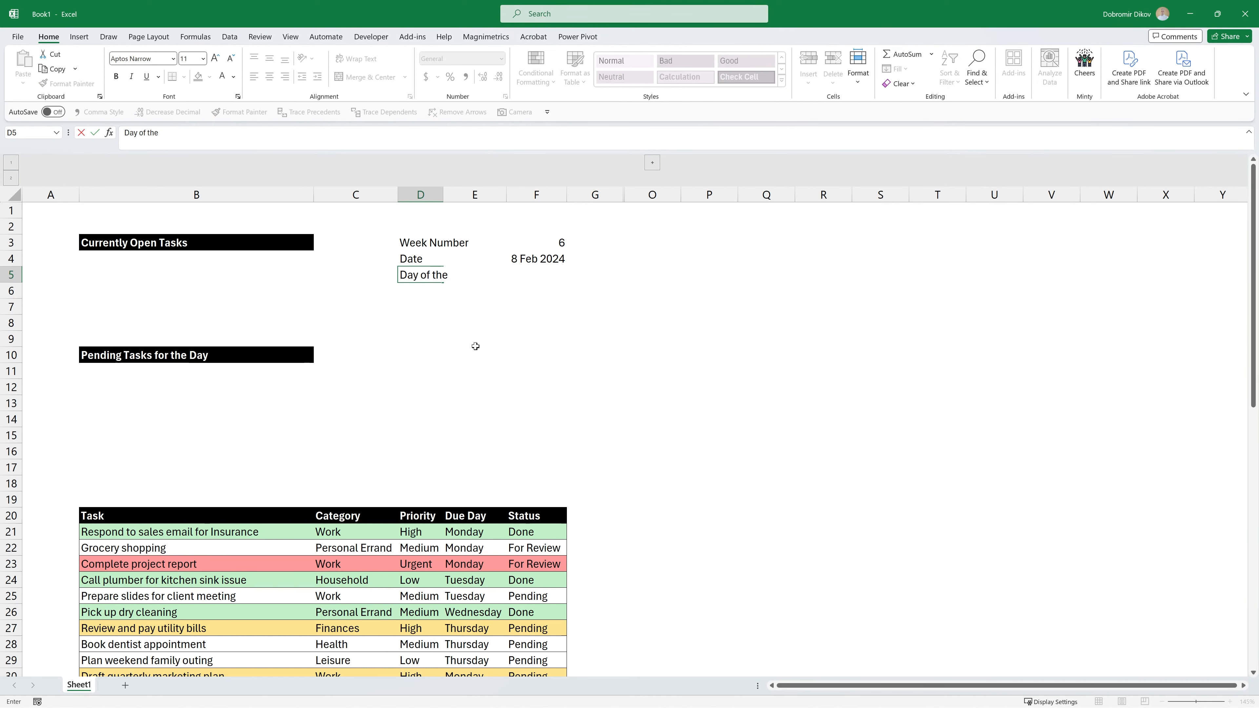
{"action": "type", "text": " Week"}
{"action": "left_click", "coordinate": [563, 278]}
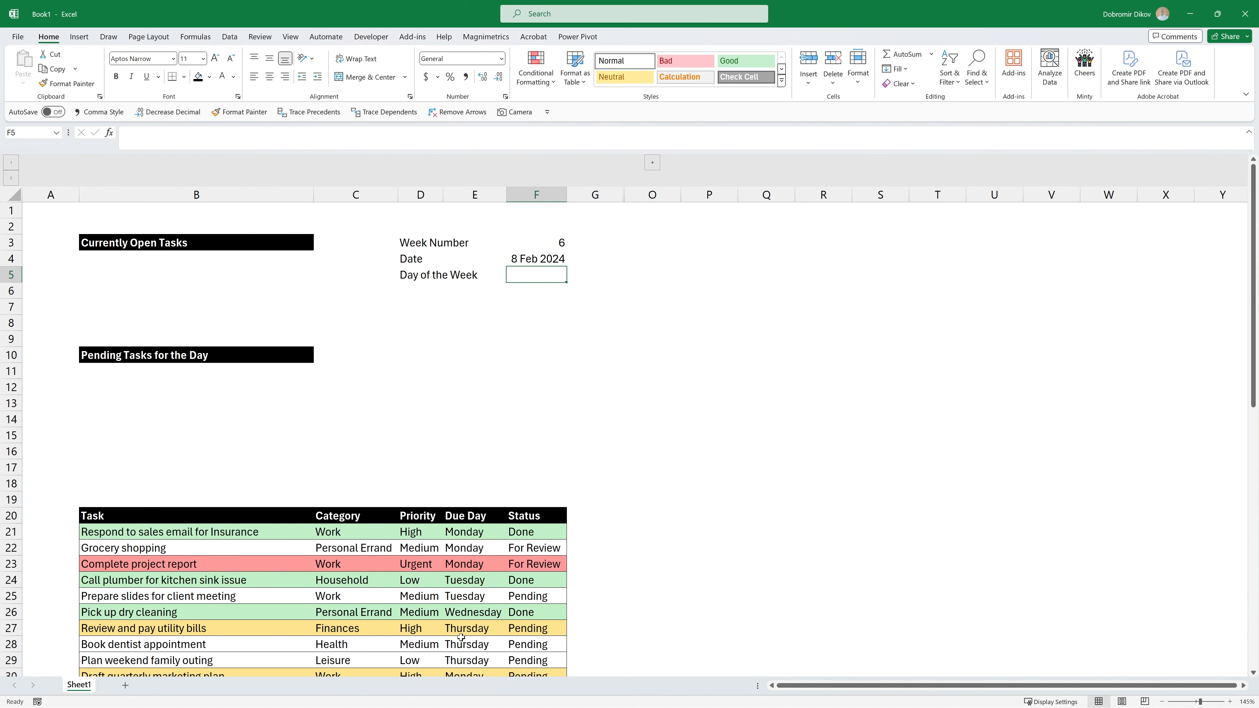
{"action": "type", "text": "=tex"}
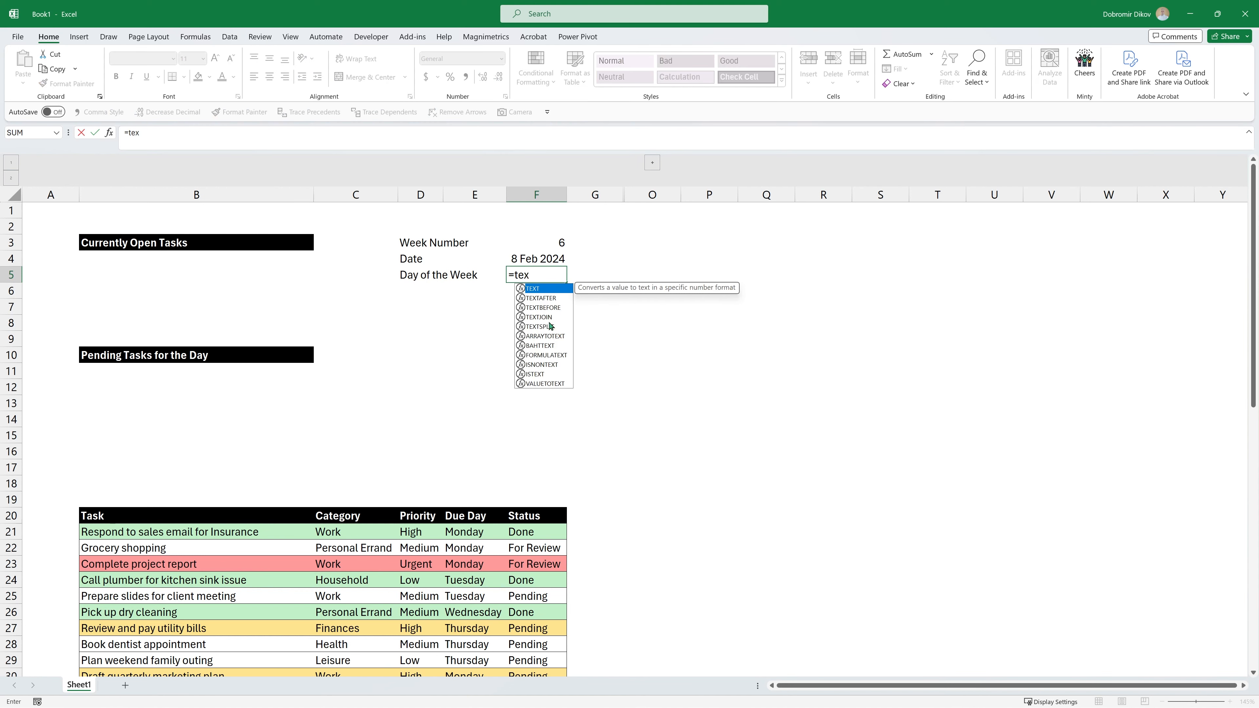
{"action": "type", "text": "t"}
{"action": "key", "text": "Tab"}
{"action": "type", "text": "toda"}
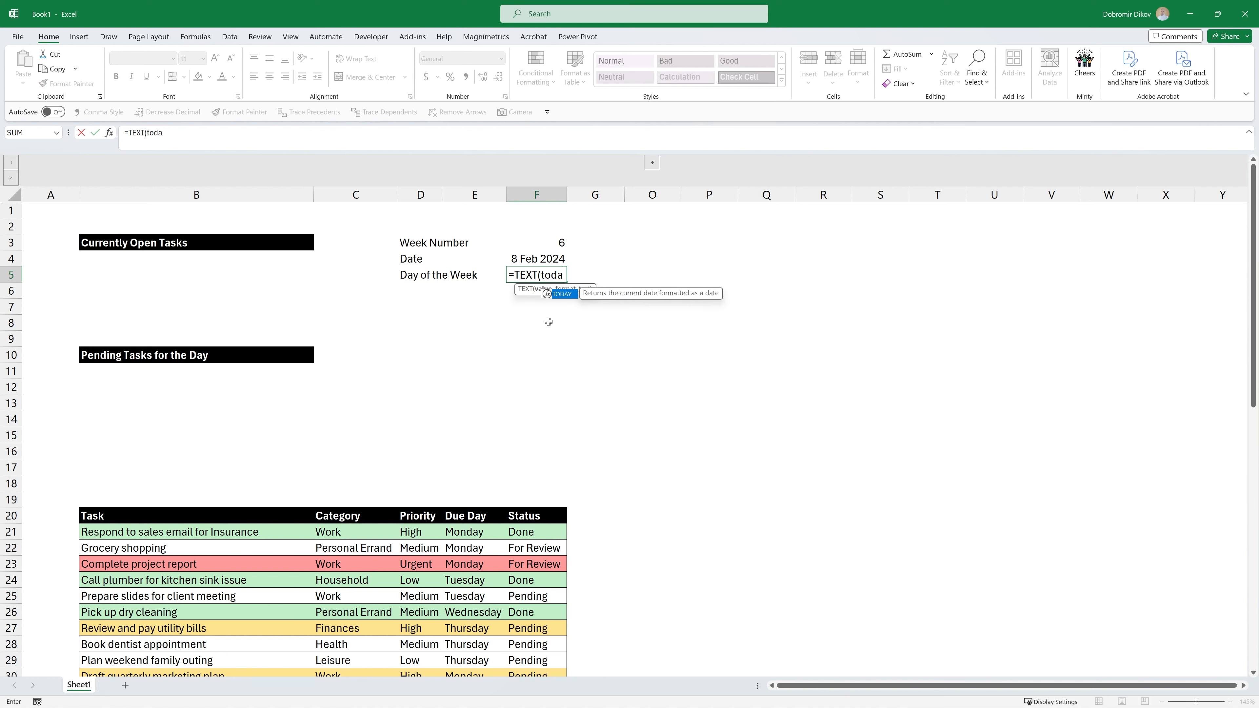
{"action": "key", "text": "Tab"}
{"action": "type", "text": ")"}
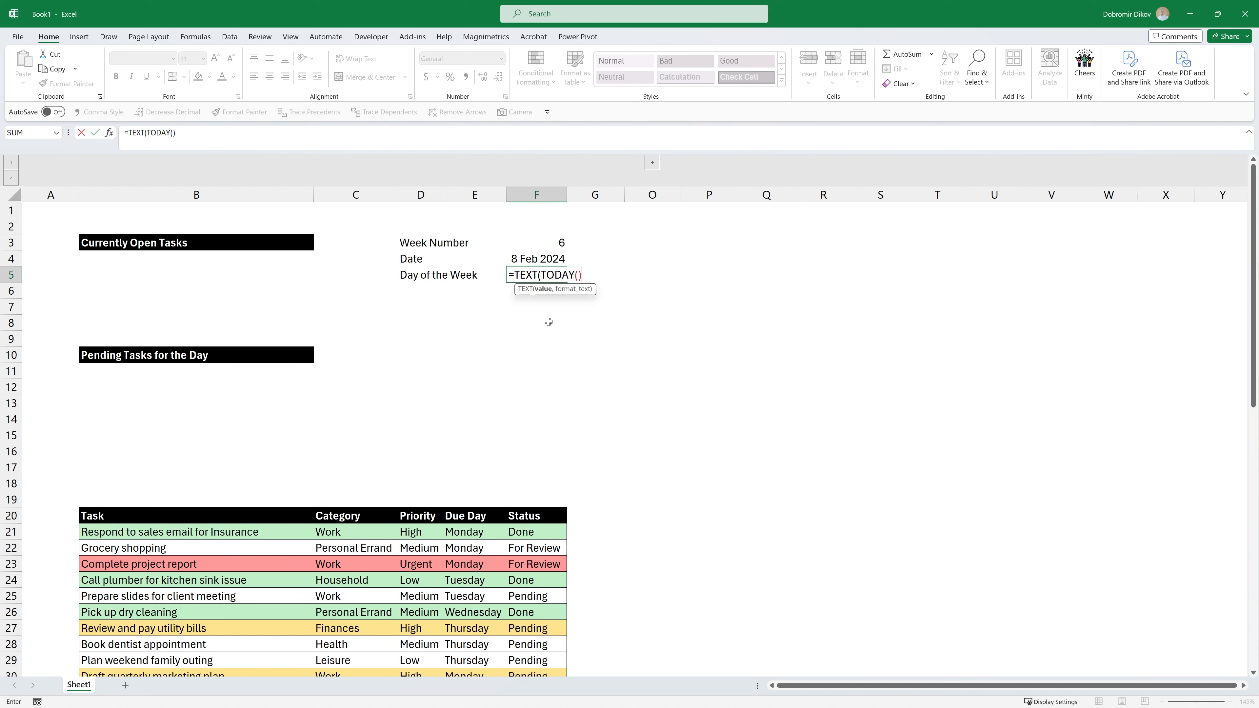
{"action": "type", "text": ", \"dddd\")"}
{"action": "key", "text": "ctrl+Return"}
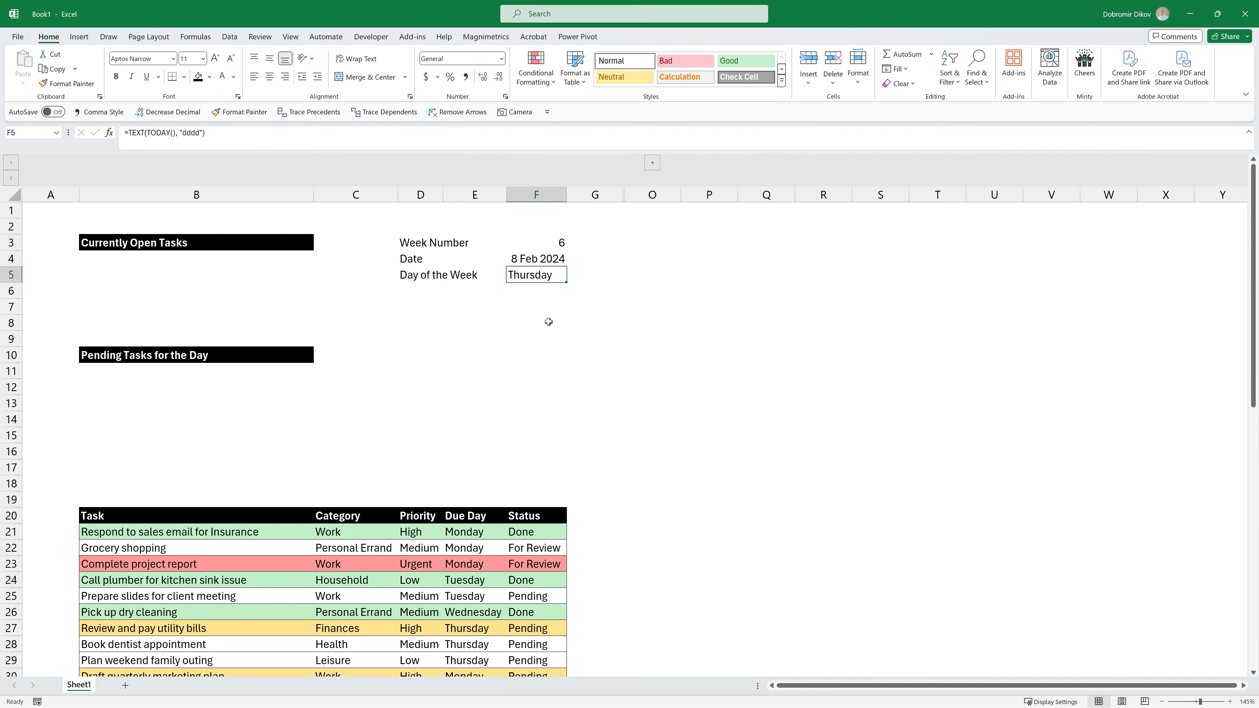
Right-align the week number, date and weekday values in F3:F5
{"action": "left_click_drag", "start_coordinate": [535, 243], "coordinate": [536, 275]}
{"action": "left_click", "coordinate": [253, 76]}
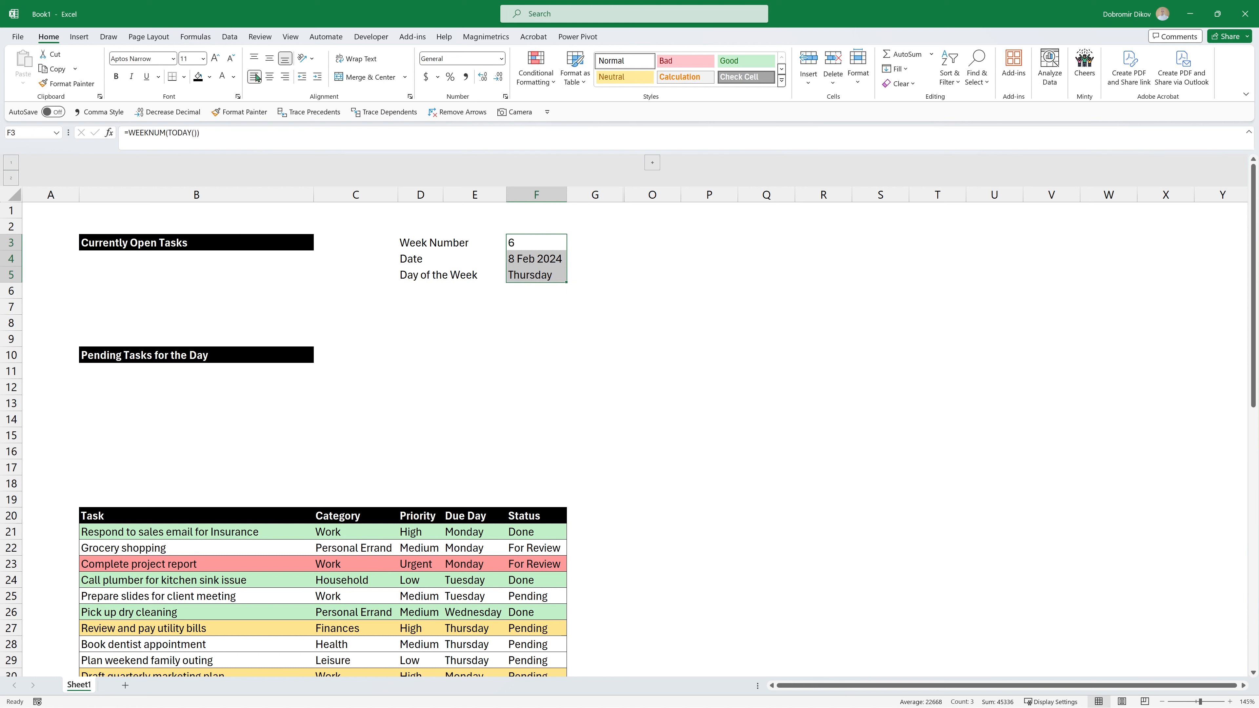
{"action": "left_click", "coordinate": [268, 76]}
{"action": "left_click", "coordinate": [285, 76]}
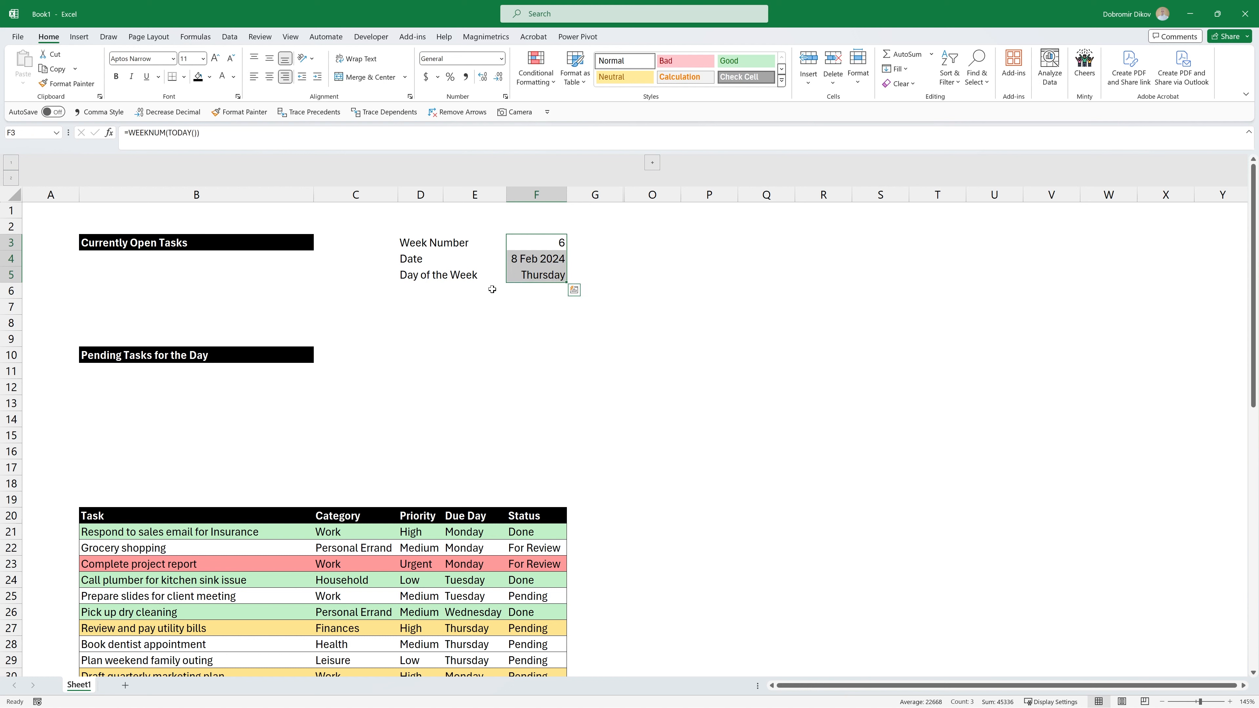
Add the label Pending Tasks for Today in D6 below Day of the Week
{"action": "key", "text": "Down"}
{"action": "key", "text": "Down"}
{"action": "key", "text": "Down"}
{"action": "key", "text": "Left"}
{"action": "key", "text": "Left"}
{"action": "type", "text": "Pending"}
{"action": "type", "text": " Tasks for Today"}
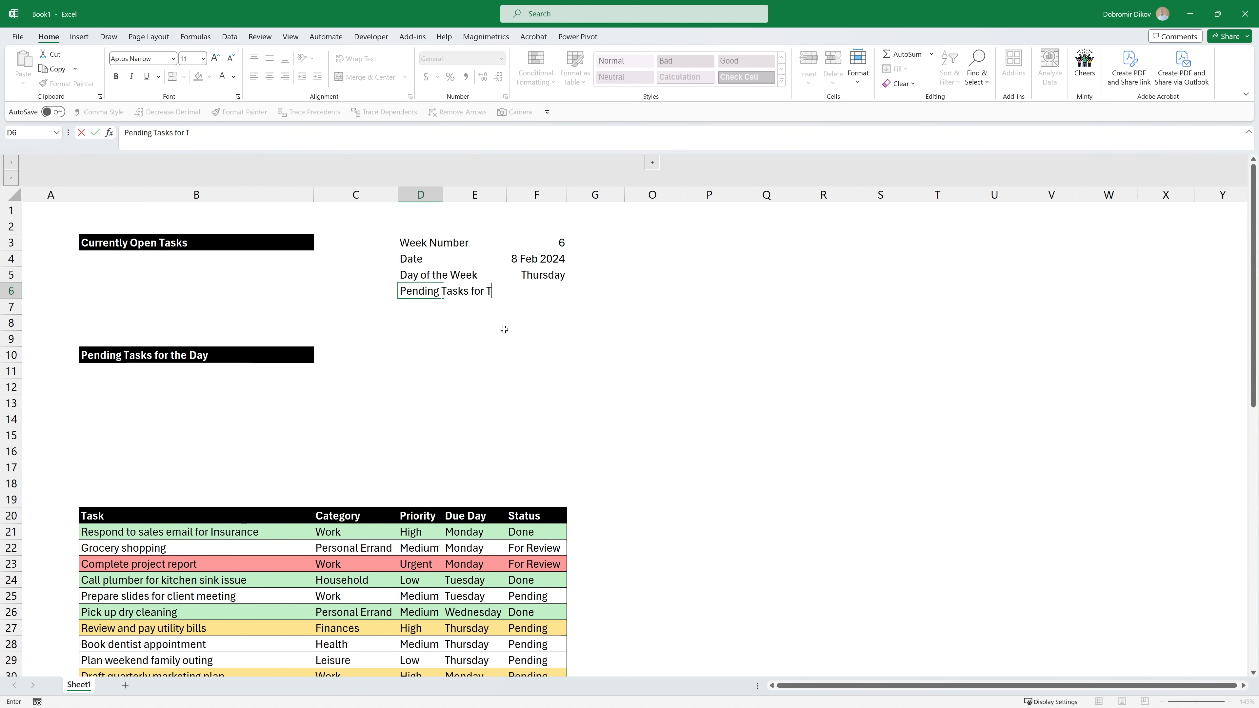
{"action": "key", "text": "Return"}
{"action": "key", "text": "Up"}
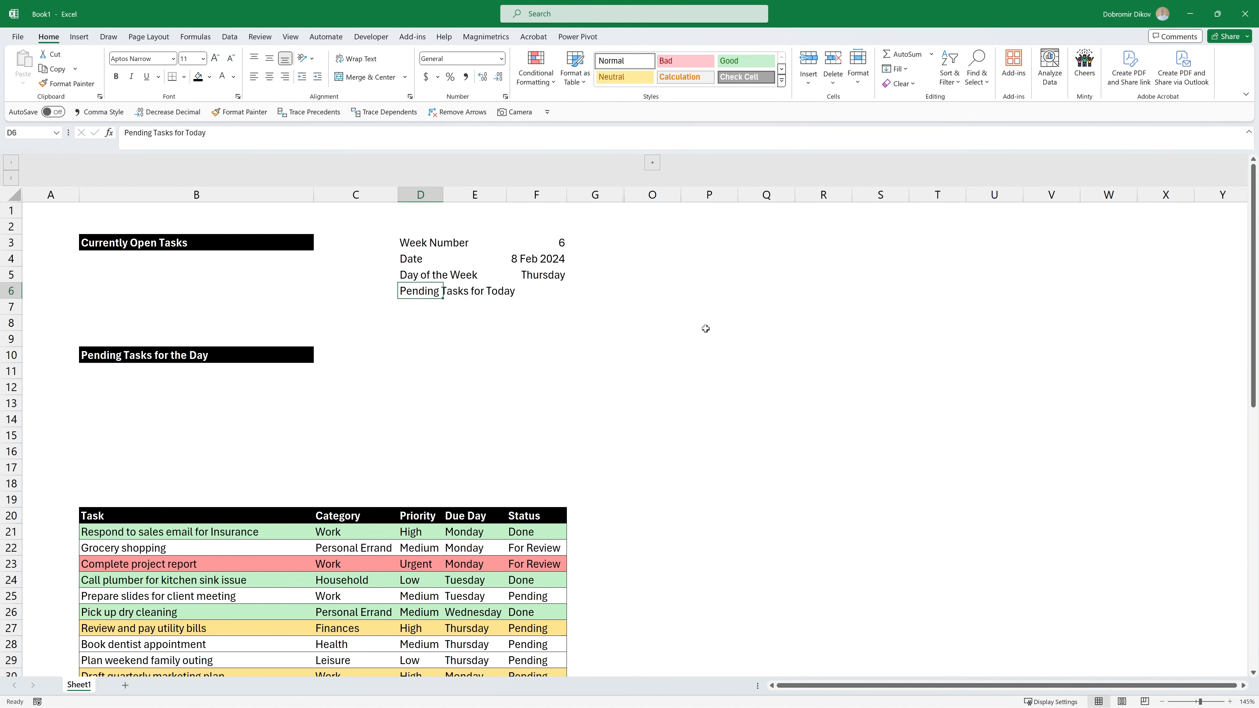
Widen columns D, E and F to give the summary labels and values more room, and select F6
{"action": "left_click_drag", "start_coordinate": [444, 195], "coordinate": [467, 194]}
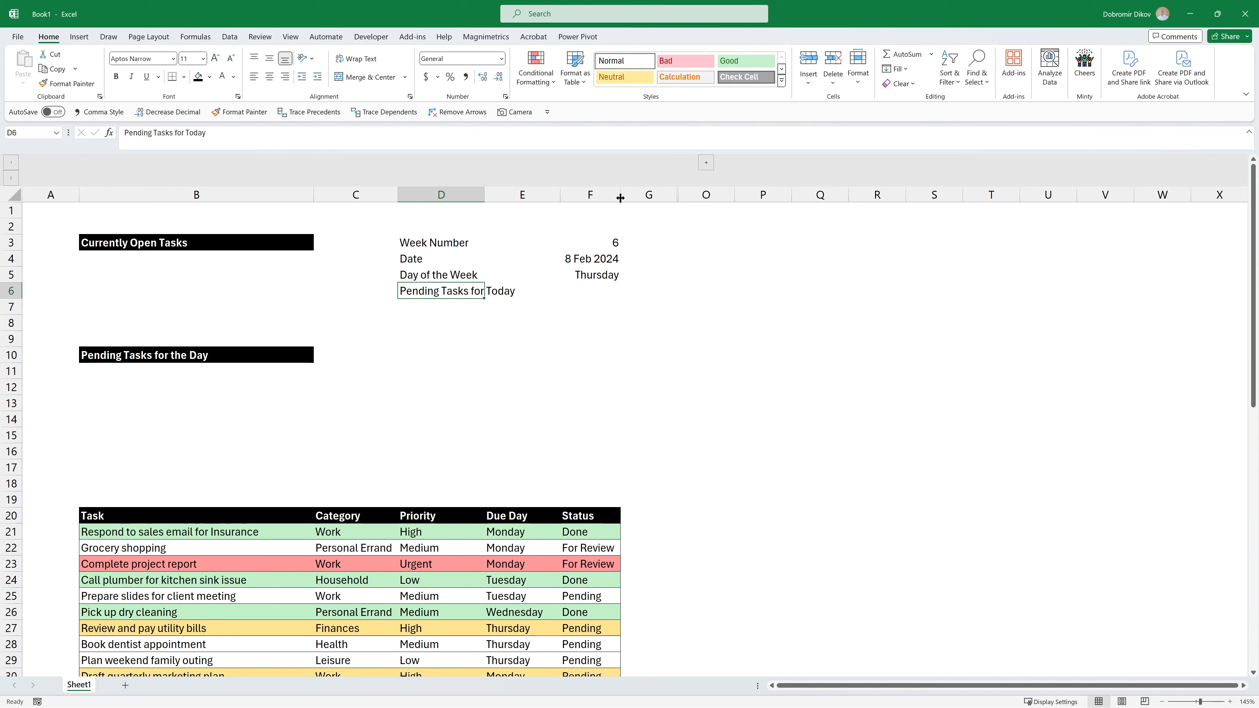
{"action": "left_click_drag", "start_coordinate": [619, 196], "coordinate": [629, 196]}
{"action": "left_click", "coordinate": [597, 296]}
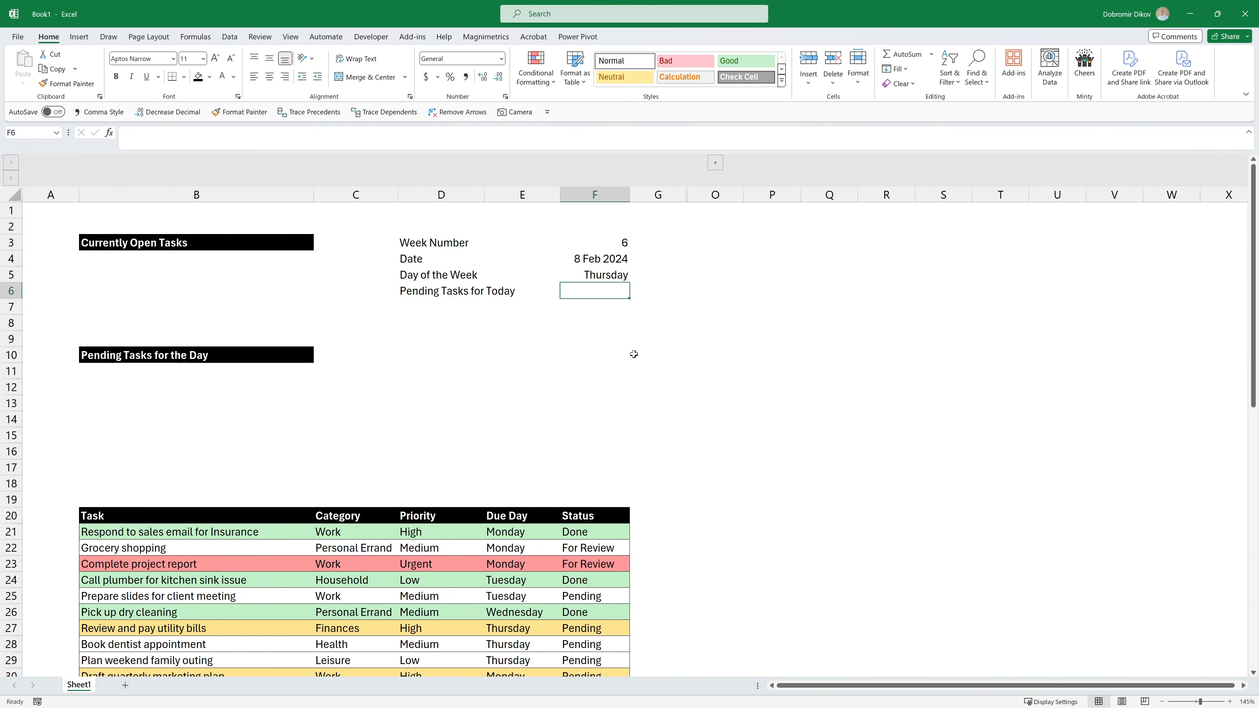
Start a COUNTIFS formula in F6 that matches the whole Due Day column, header included, against F5 and takes Tasks[Status] as second criteria range
{"action": "type", "text": "=countifs"}
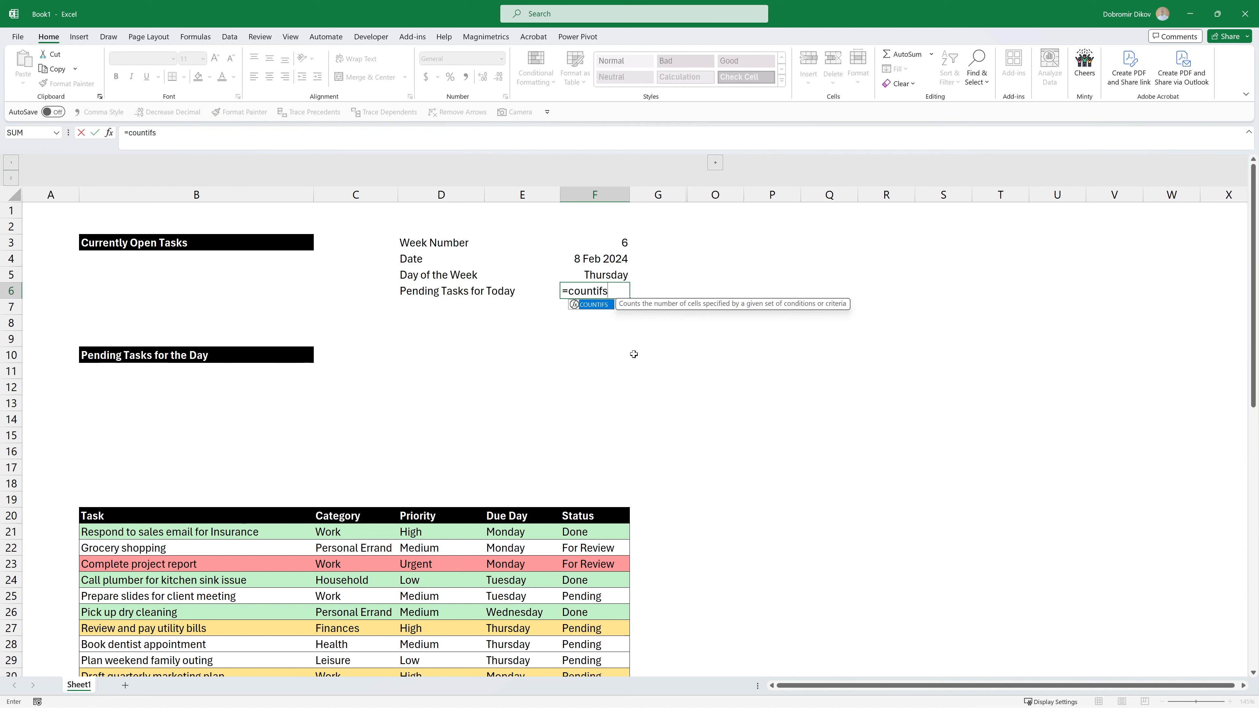
{"action": "key", "text": "Tab"}
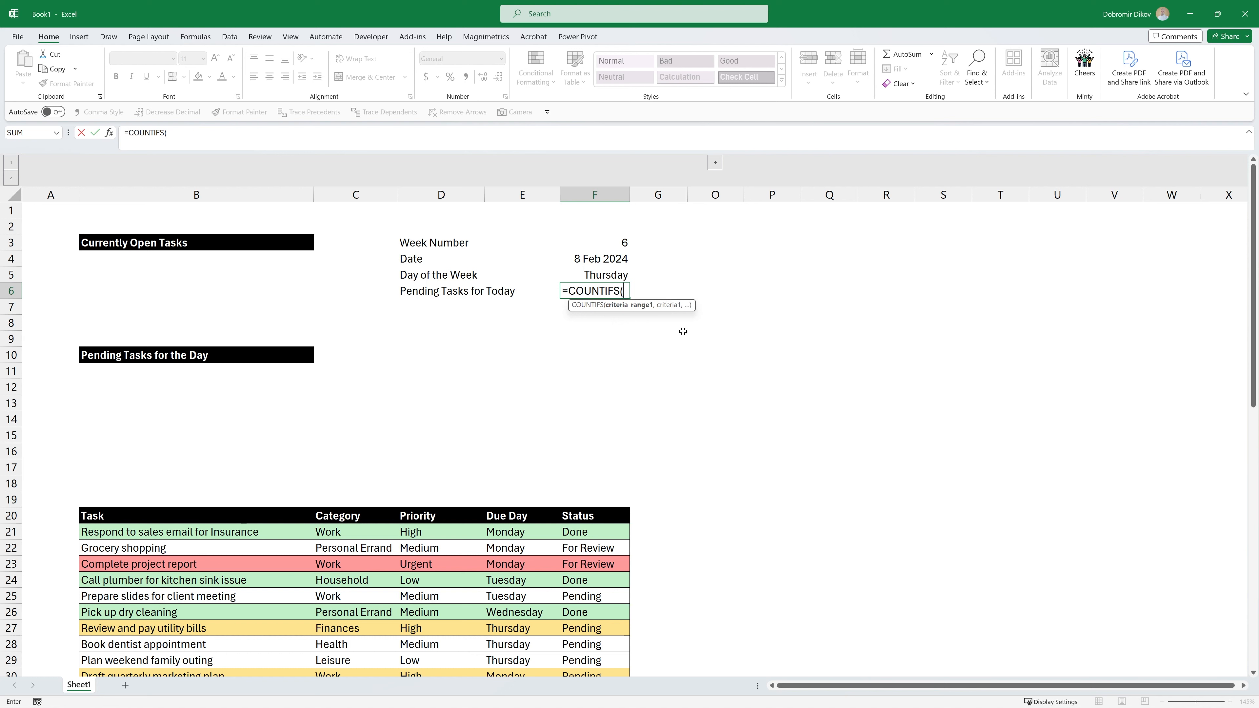
{"action": "scroll", "coordinate": [322, 532], "scroll_direction": "down", "scroll_amount": 2}
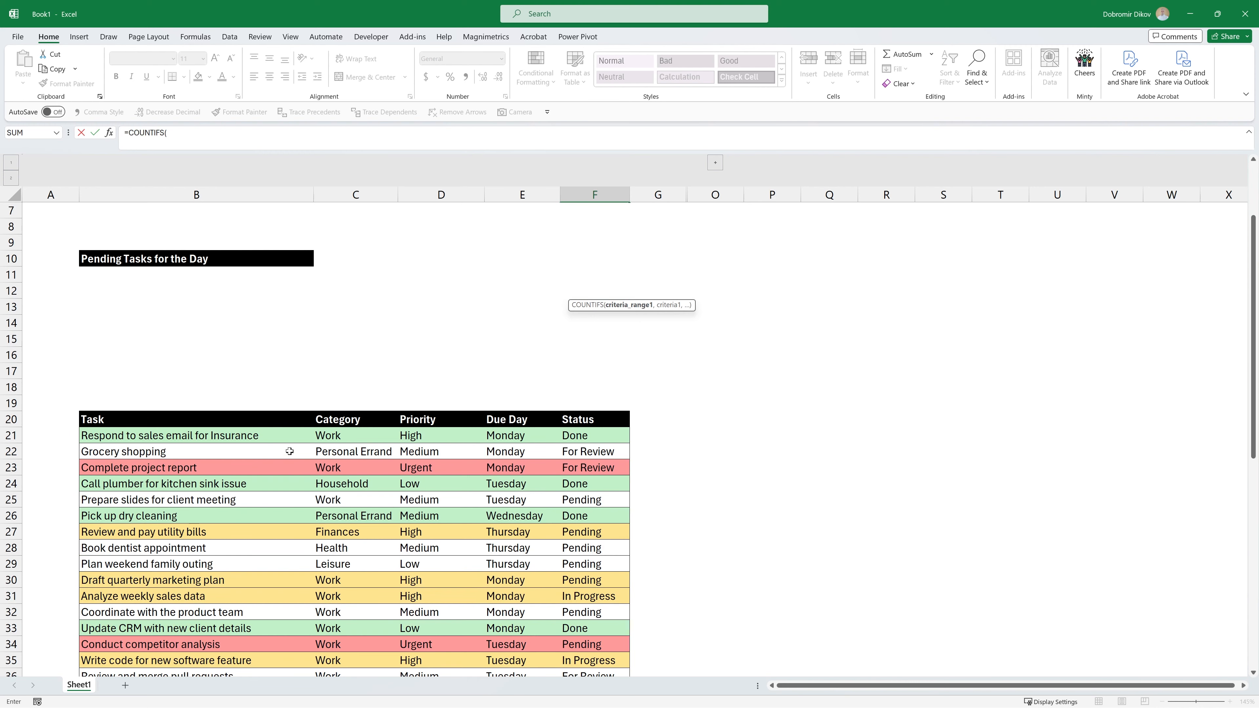
{"action": "scroll", "coordinate": [417, 546], "scroll_direction": "up", "scroll_amount": 2}
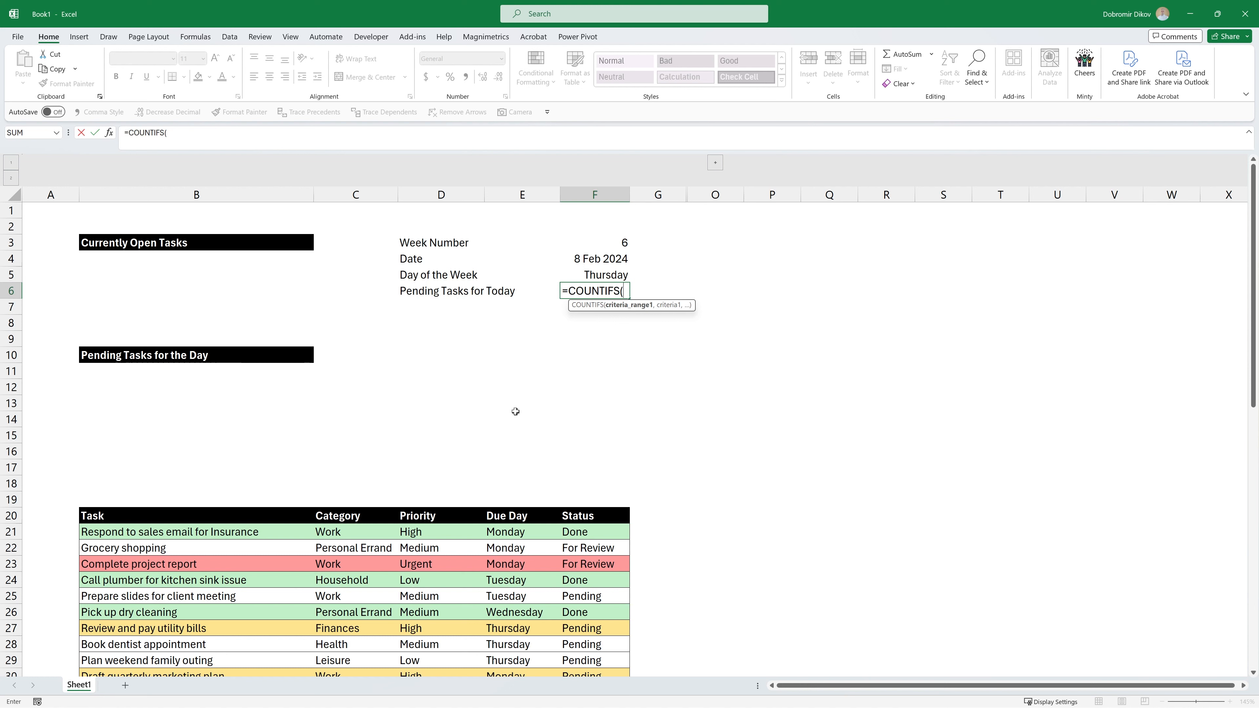
{"action": "left_click", "coordinate": [502, 519]}
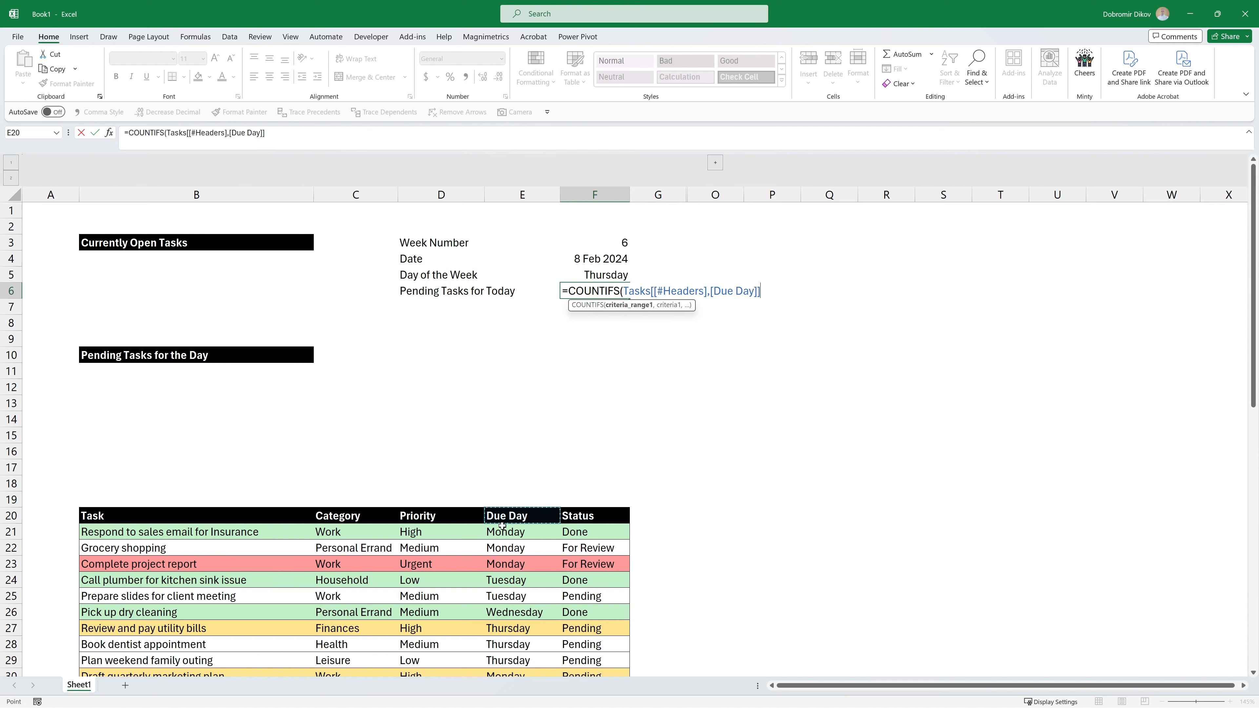
{"action": "key", "text": "ctrl+shift+Down"}
{"action": "scroll", "coordinate": [537, 552], "scroll_direction": "up", "scroll_amount": 10}
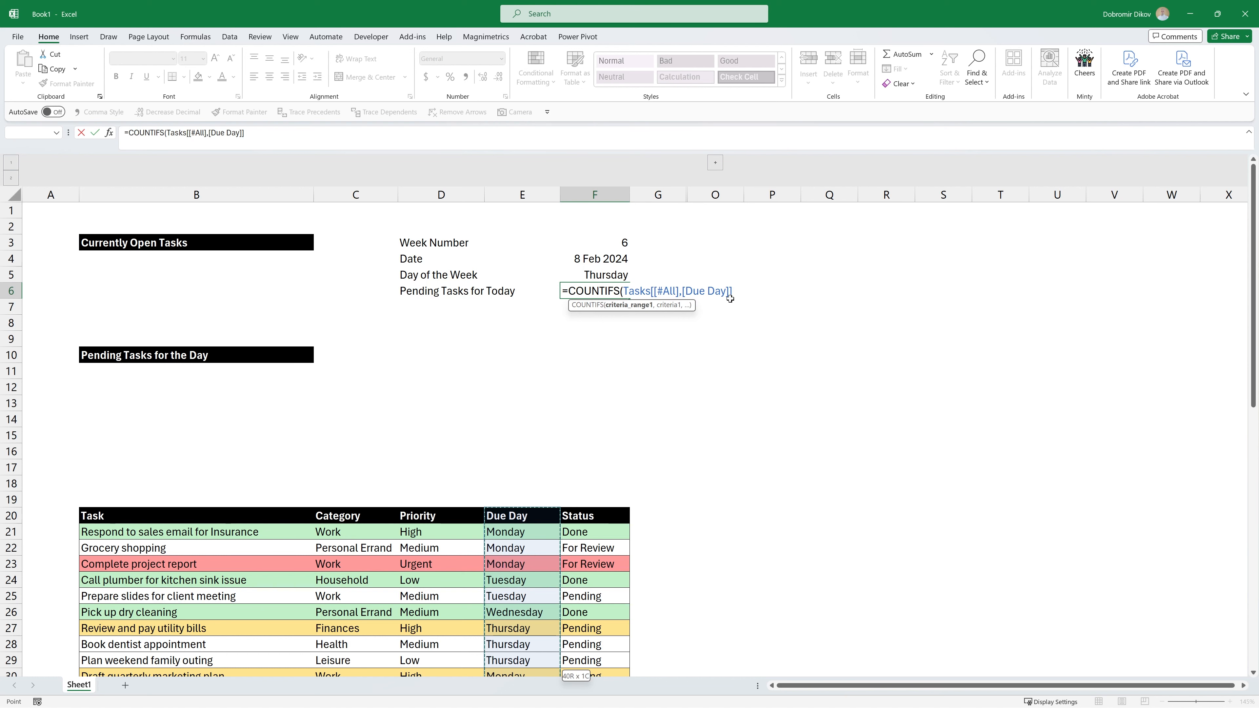
{"action": "type", "text": ","}
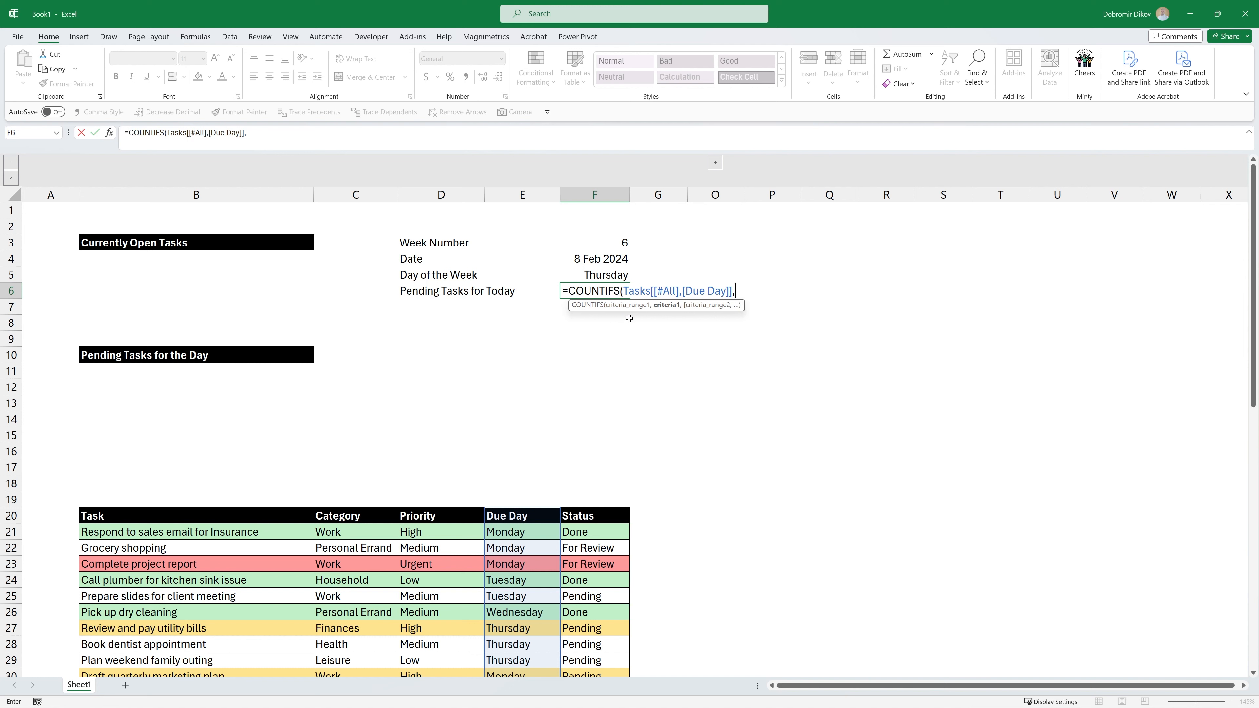
{"action": "left_click", "coordinate": [604, 275]}
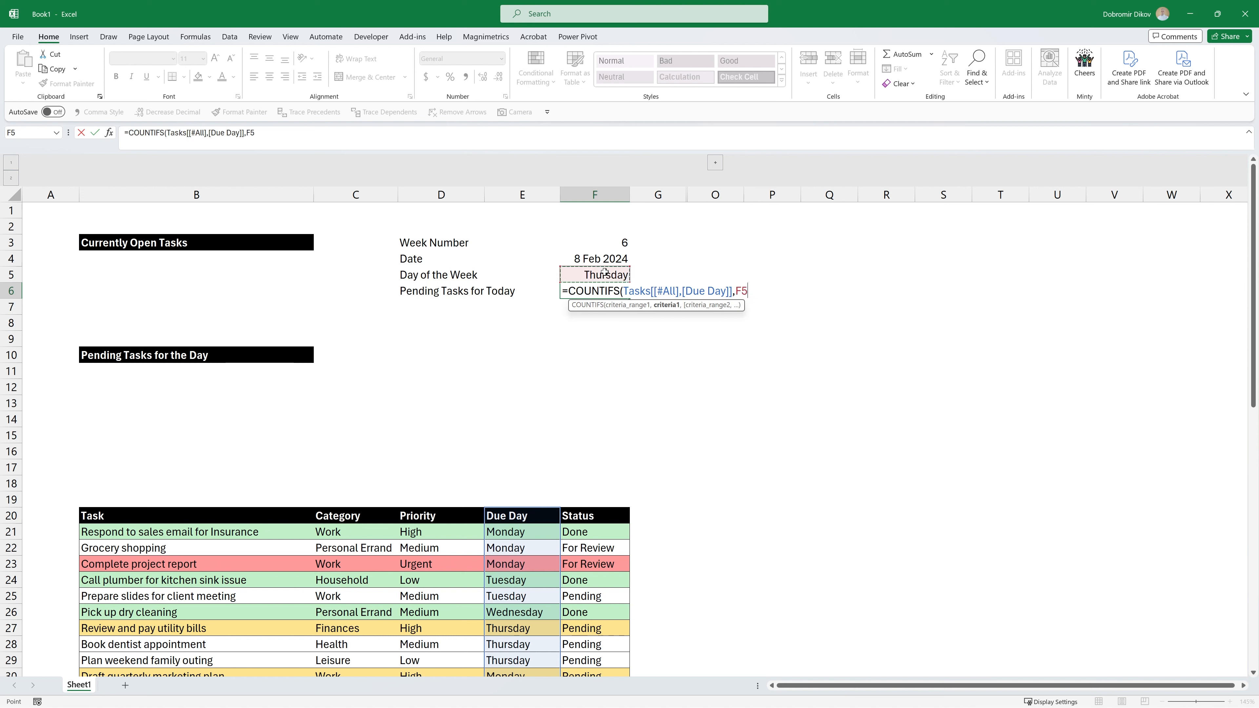
{"action": "type", "text": ","}
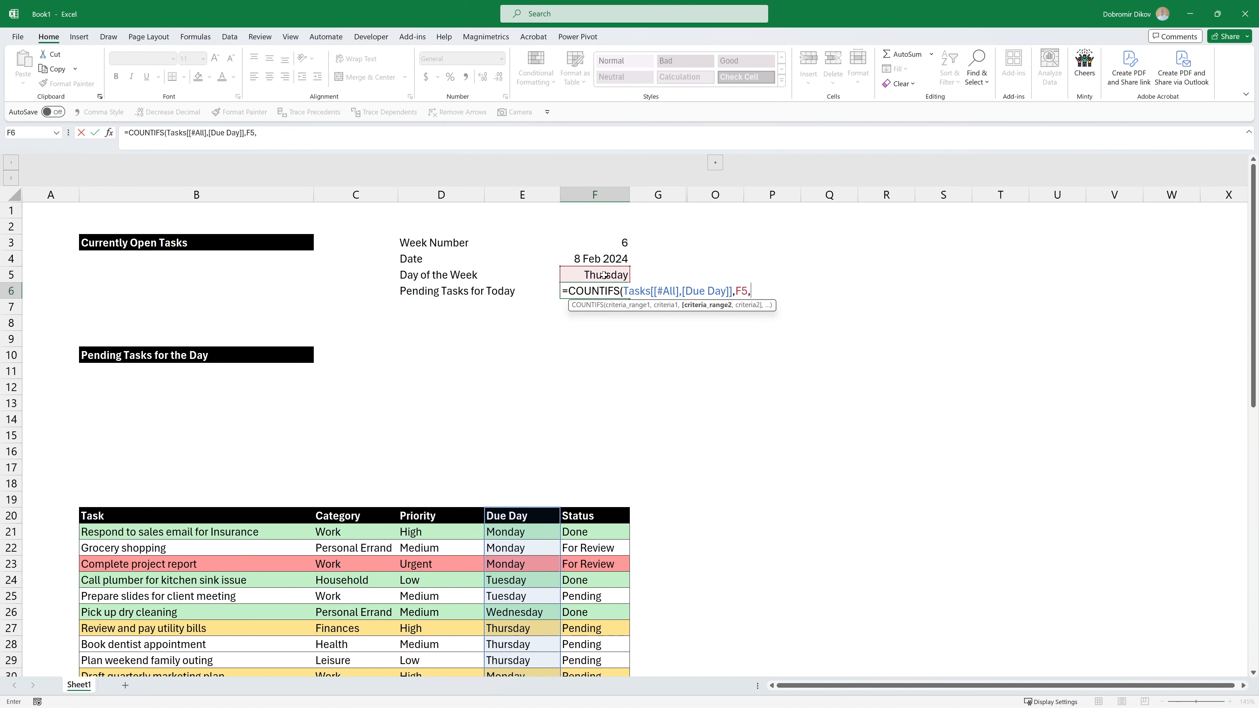
{"action": "left_click", "coordinate": [577, 505]}
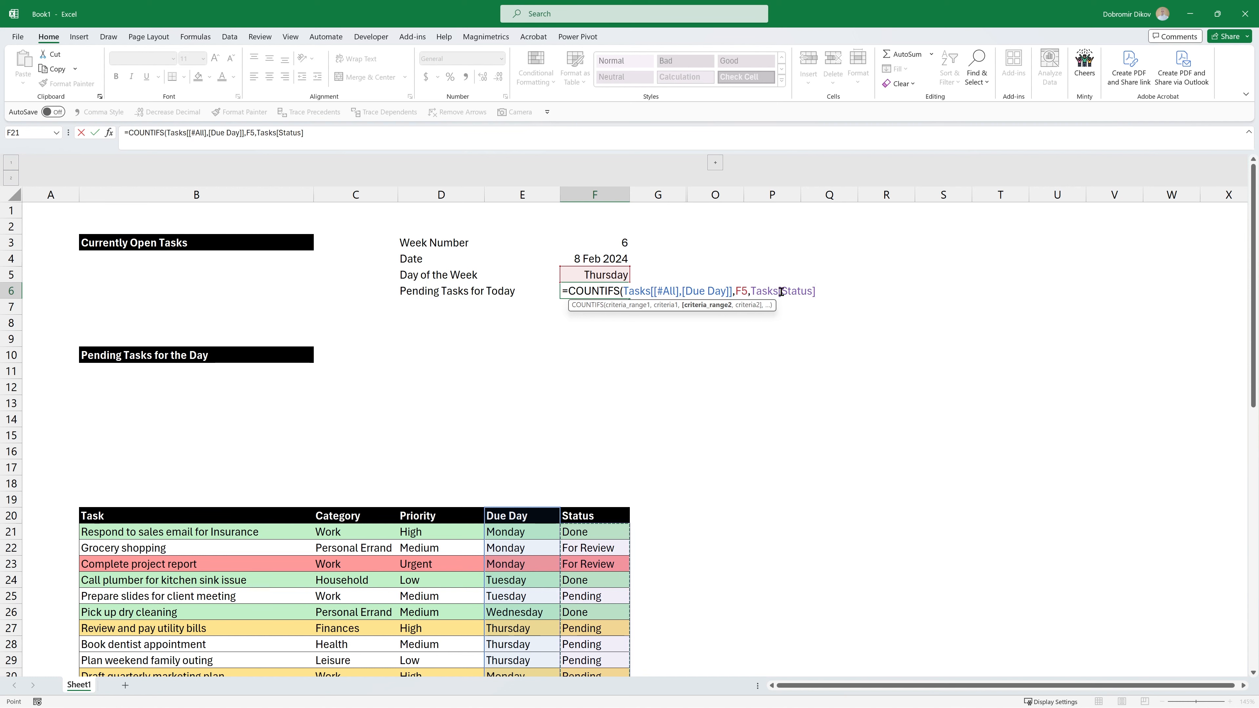
Remove the #All specifier and extra brackets from the F6 formula so the first criteria range reads Tasks[Due Day]
{"action": "left_click", "coordinate": [678, 291]}
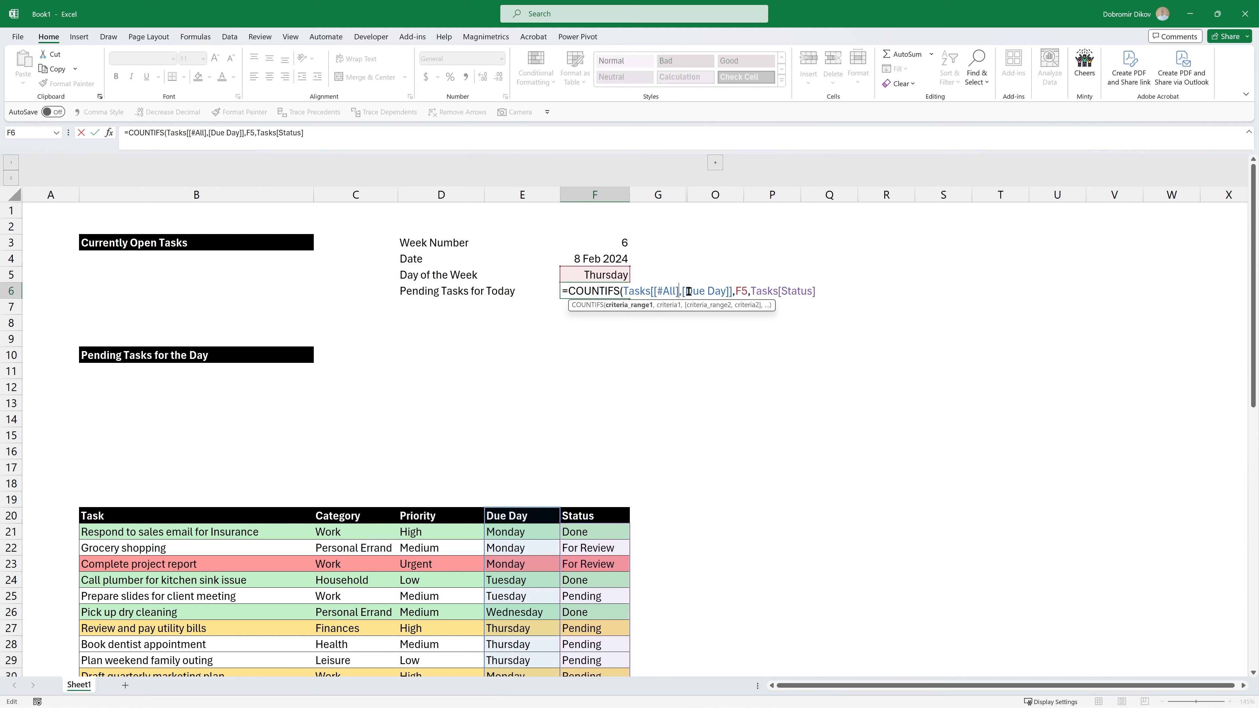
{"action": "key", "text": "BackSpace"}
{"action": "key", "text": "BackSpace"}
{"action": "key", "text": "BackSpace"}
{"action": "key", "text": "BackSpace"}
{"action": "key", "text": "BackSpace"}
{"action": "key", "text": "BackSpace"}
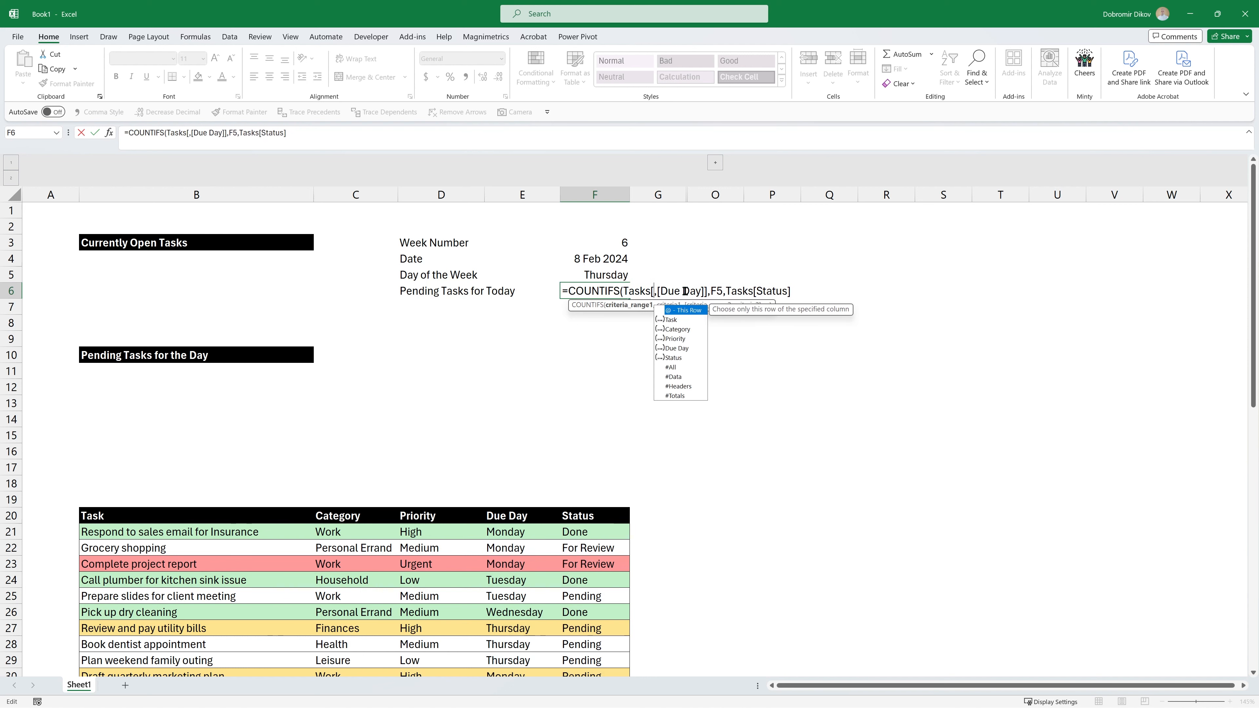
{"action": "key", "text": "Delete"}
{"action": "key", "text": "Delete"}
{"action": "left_click", "coordinate": [702, 291]}
{"action": "key", "text": "BackSpace"}
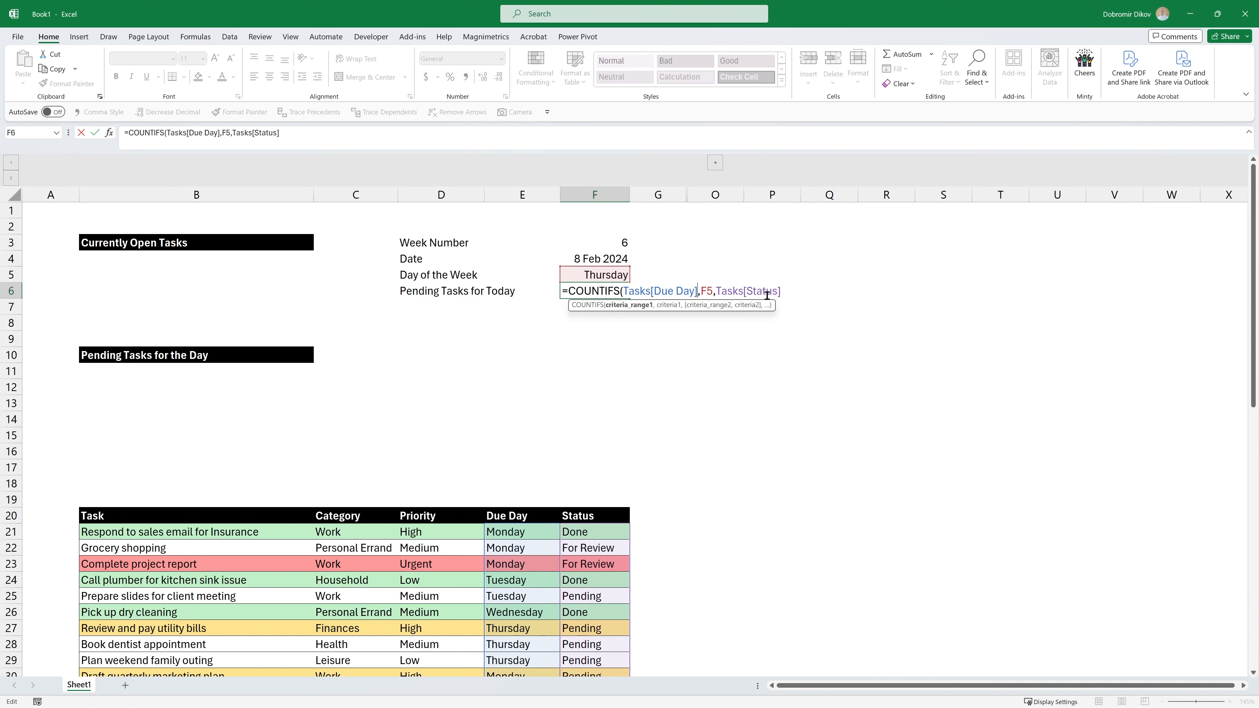
Complete the F6 formula with "Pending" as the criterion for Tasks[Status] and enter it
{"action": "left_click", "coordinate": [789, 293]}
{"action": "type", "text": ","}
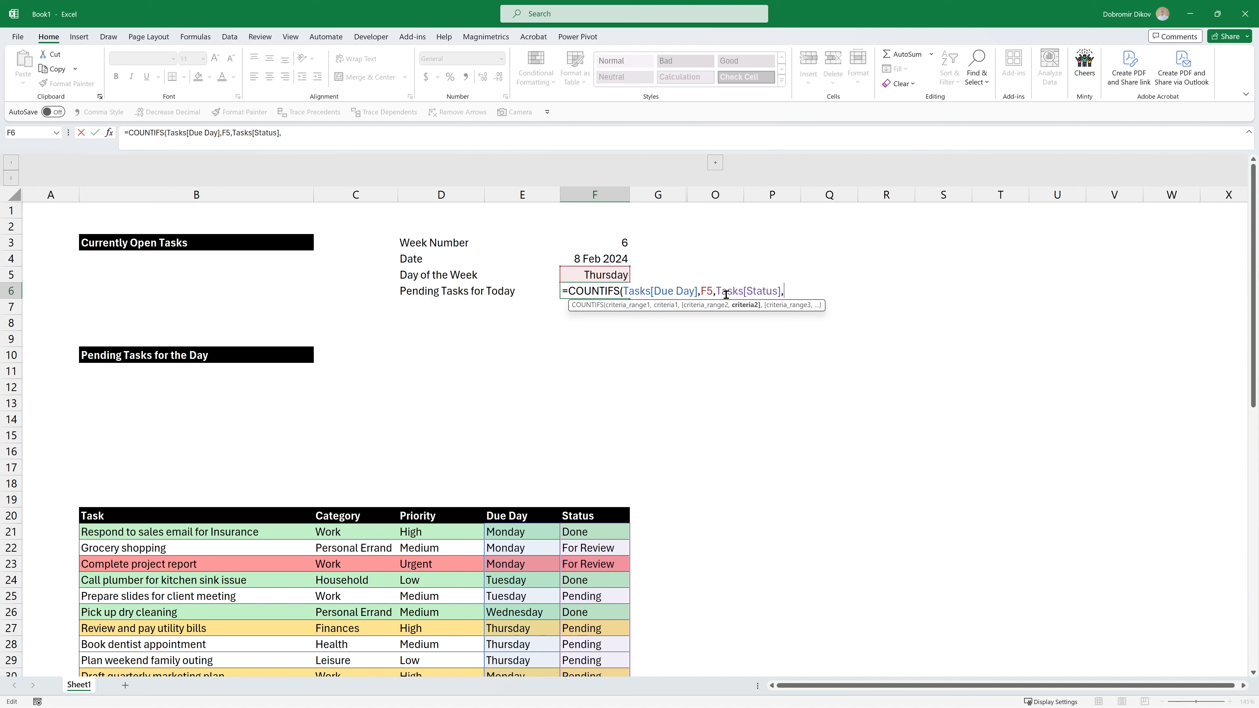
{"action": "type", "text": "\"Pending"}
{"action": "key", "text": "Return"}
{"action": "key", "text": "Up"}
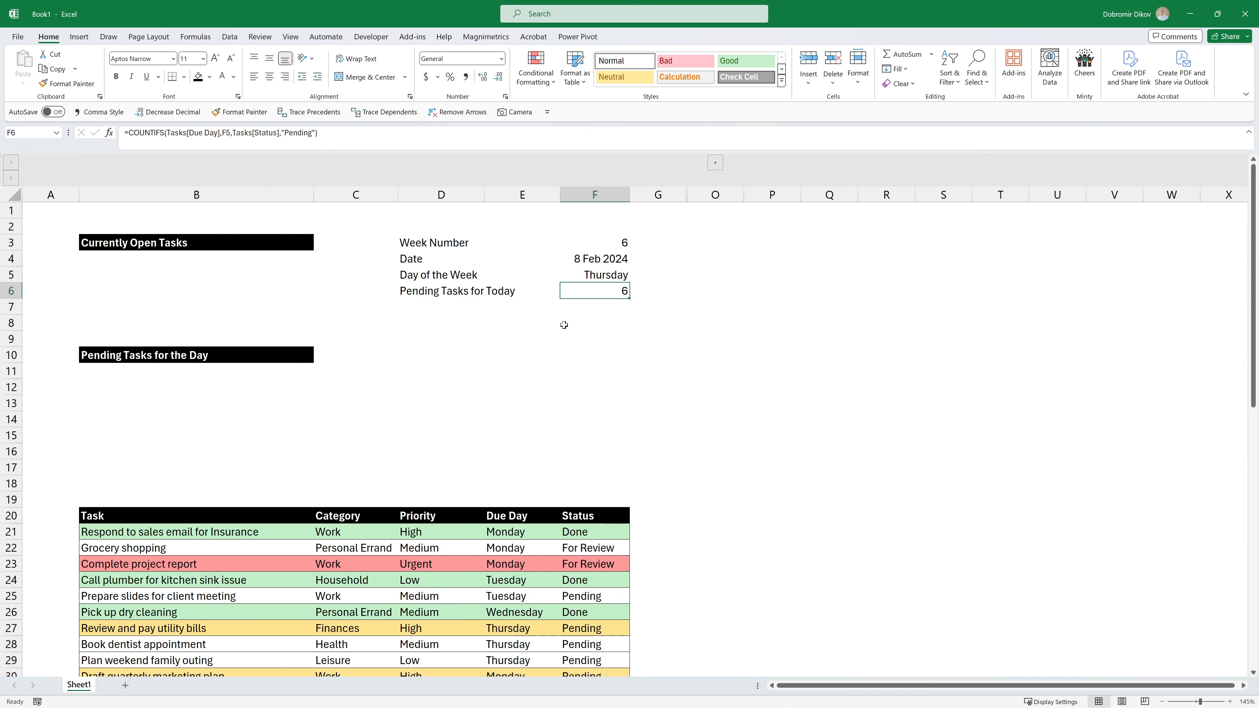
Examine the Thursday entries in the Due Day column and their statuses to verify the pending count in F6
{"action": "scroll", "coordinate": [621, 419], "scroll_direction": "down", "scroll_amount": 2}
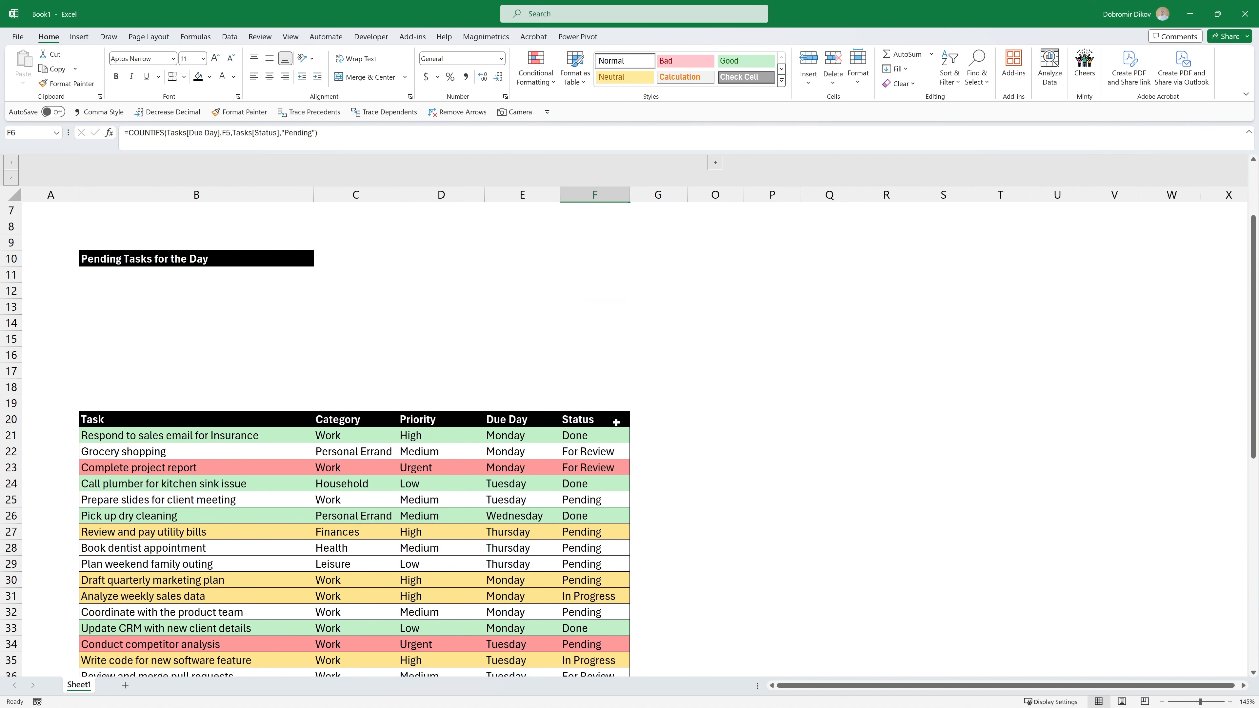
{"action": "left_click_drag", "start_coordinate": [522, 532], "coordinate": [525, 564]}
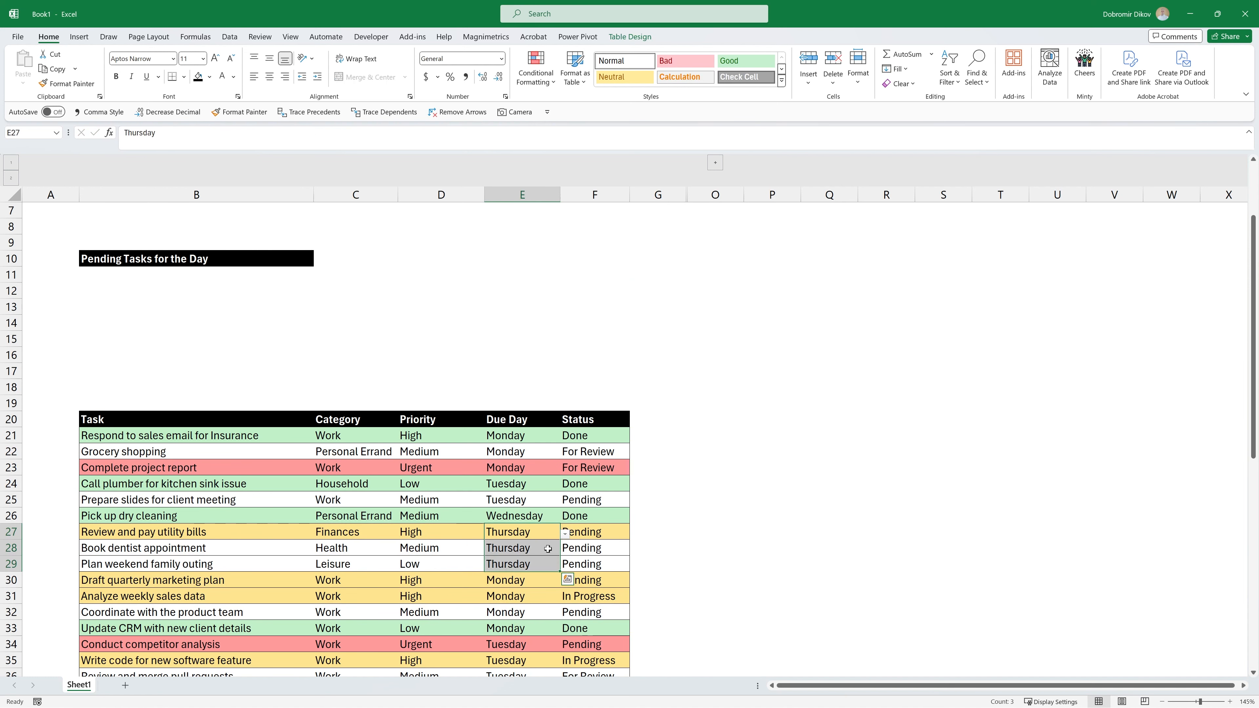
{"action": "scroll", "coordinate": [548, 548], "scroll_direction": "down", "scroll_amount": 4}
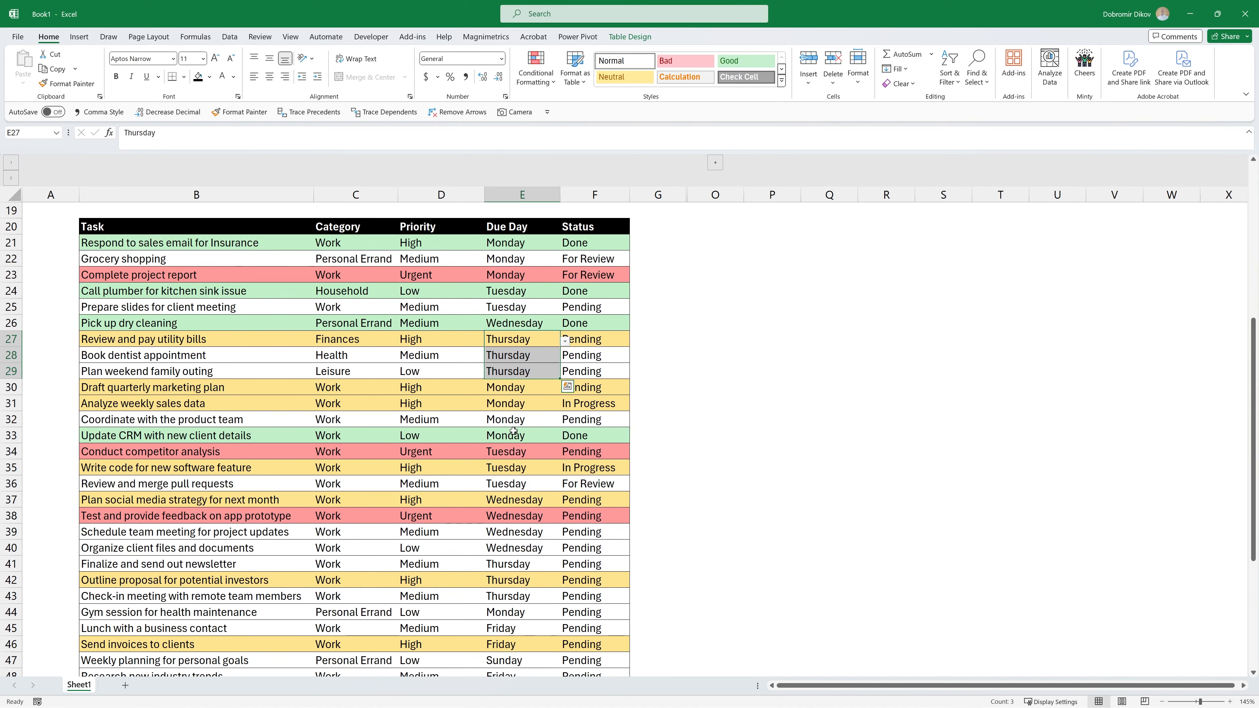
{"action": "scroll", "coordinate": [518, 446], "scroll_direction": "down", "scroll_amount": 2}
{"action": "left_click", "coordinate": [525, 485], "text": "ctrl"}
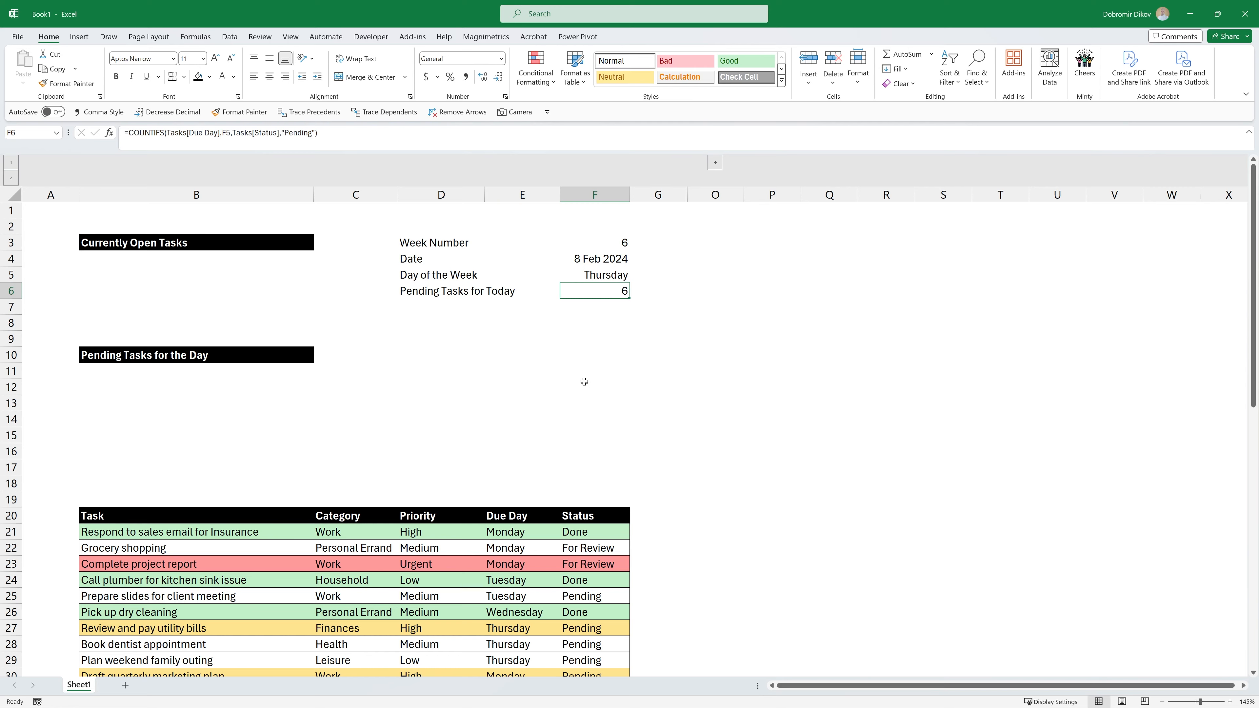
{"action": "scroll", "coordinate": [584, 381], "scroll_direction": "down", "scroll_amount": 5}
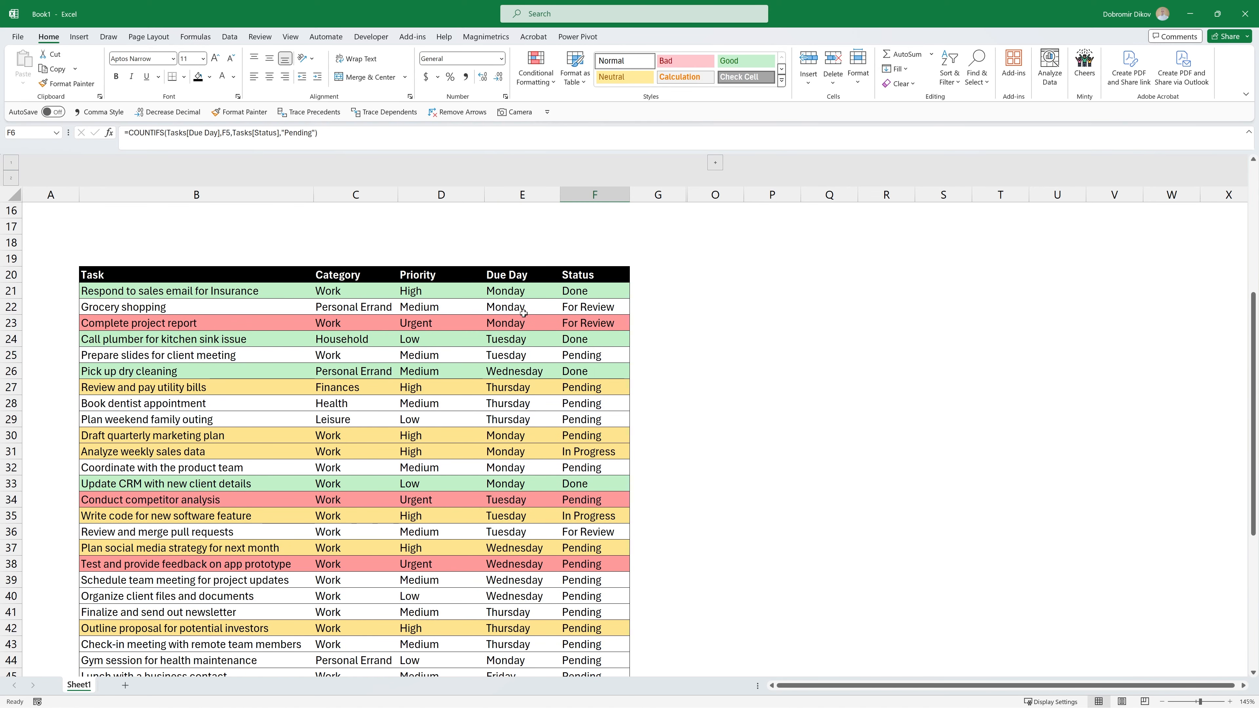
{"action": "left_click_drag", "start_coordinate": [518, 389], "coordinate": [518, 419]}
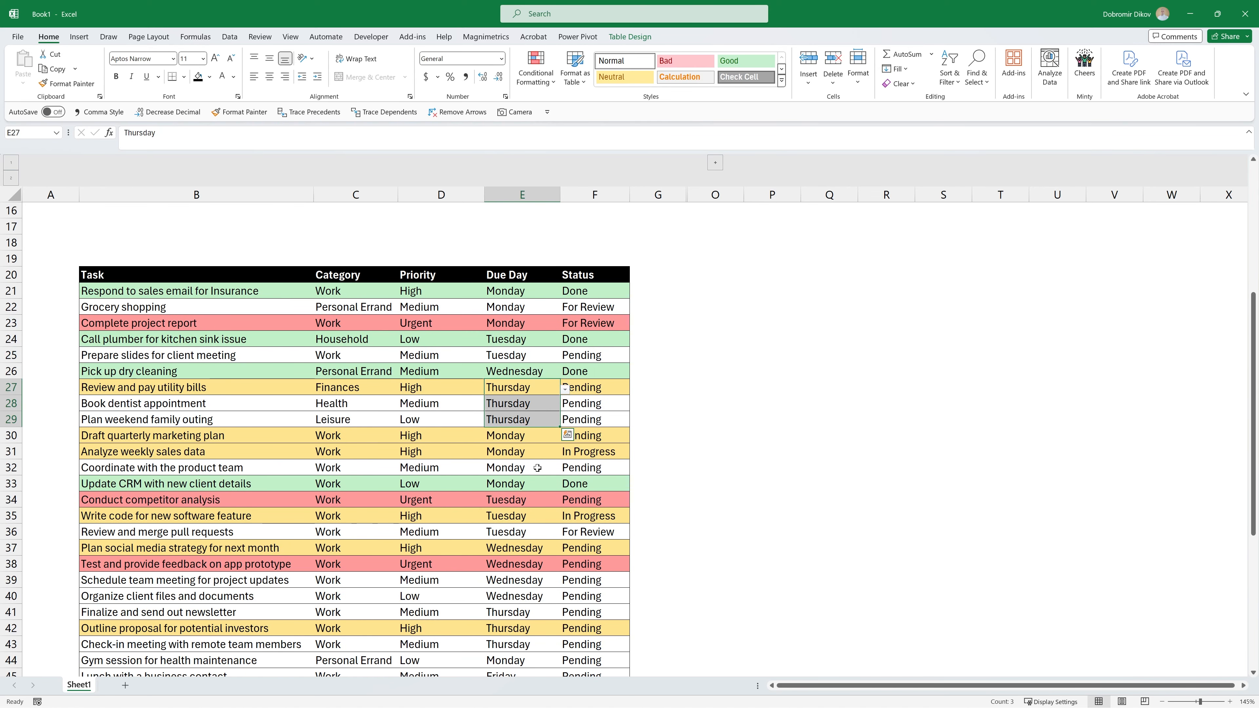
{"action": "scroll", "coordinate": [534, 524], "scroll_direction": "down", "scroll_amount": 2}
{"action": "left_click_drag", "start_coordinate": [534, 523], "coordinate": [534, 547]}
Switch the status of the Finalize and send out newsletter task away from Pending and check the count in F6
{"action": "left_click", "coordinate": [593, 516]}
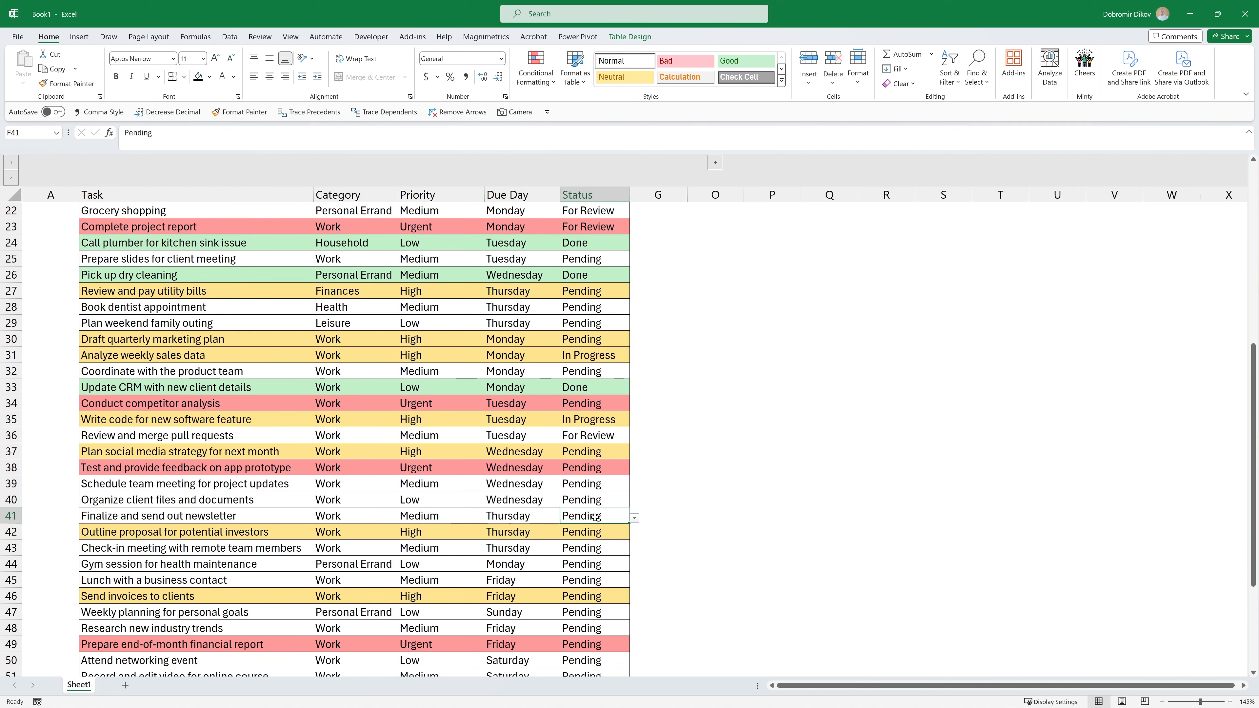
{"action": "left_click", "coordinate": [634, 517]}
{"action": "left_click", "coordinate": [578, 548]}
{"action": "scroll", "coordinate": [621, 293], "scroll_direction": "up", "scroll_amount": 7}
{"action": "left_click", "coordinate": [608, 292]}
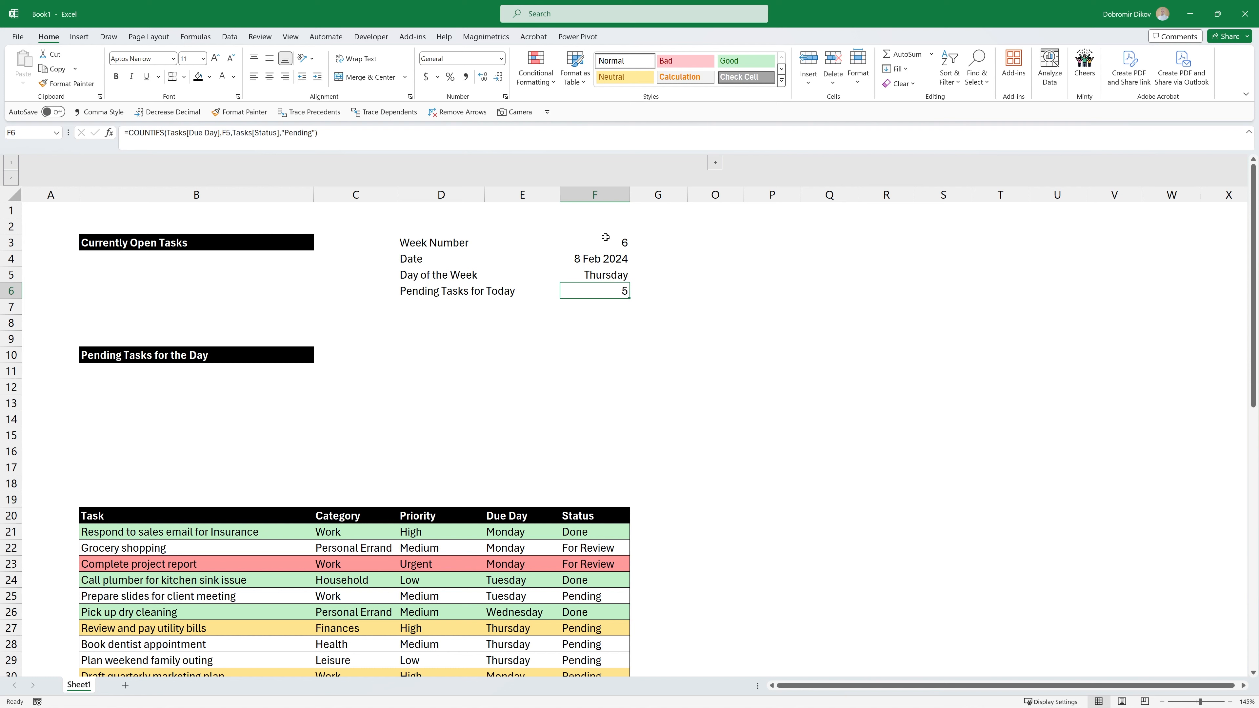
Make the summary values in F3:F6 bold and give them a light grey fill
{"action": "left_click_drag", "start_coordinate": [594, 242], "coordinate": [594, 291]}
{"action": "key", "text": "ctrl+b"}
{"action": "left_click", "coordinate": [209, 79]}
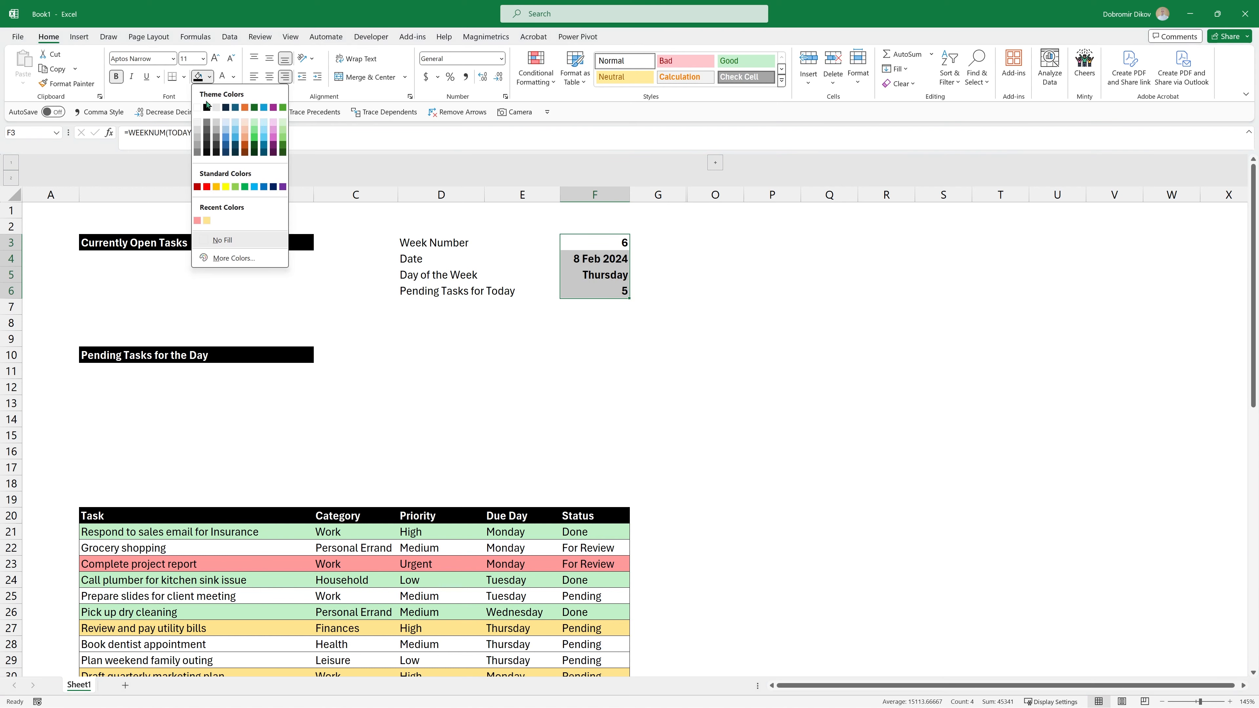
{"action": "left_click", "coordinate": [198, 128]}
{"action": "left_click", "coordinate": [522, 306]}
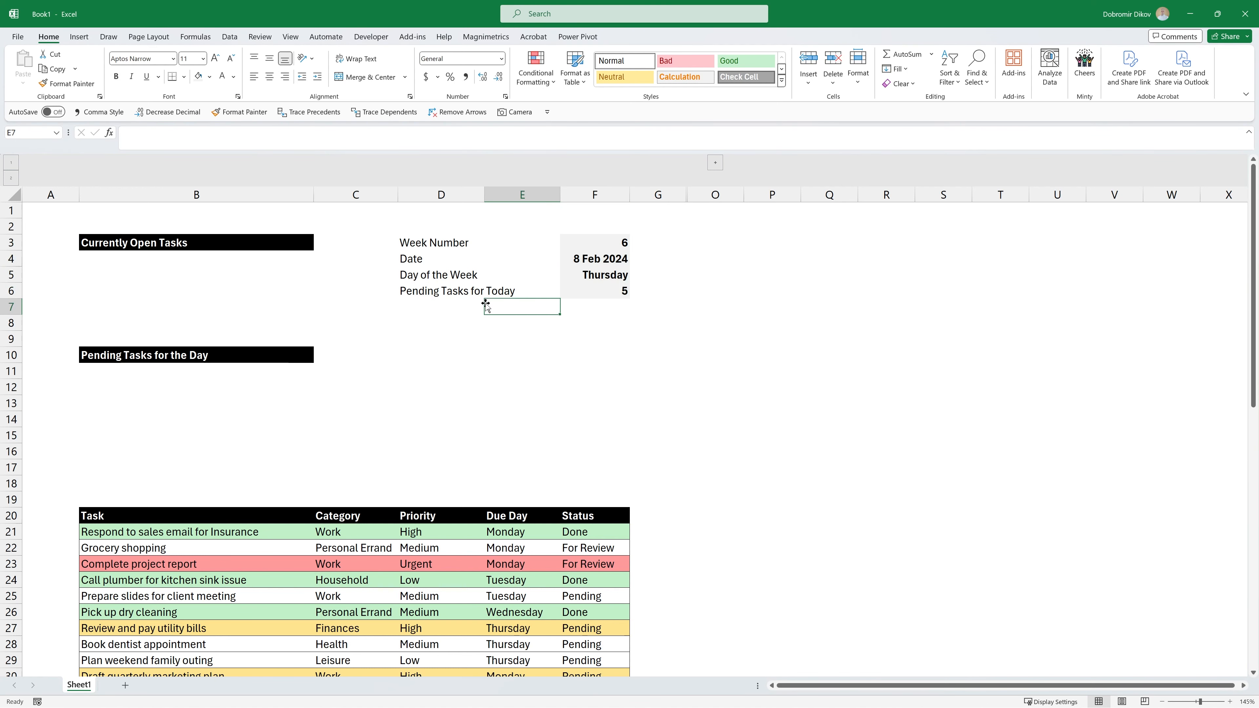
Apply thick outside borders around the summary block D3:F6
{"action": "left_click_drag", "start_coordinate": [441, 242], "coordinate": [594, 290]}
{"action": "left_click", "coordinate": [184, 76]}
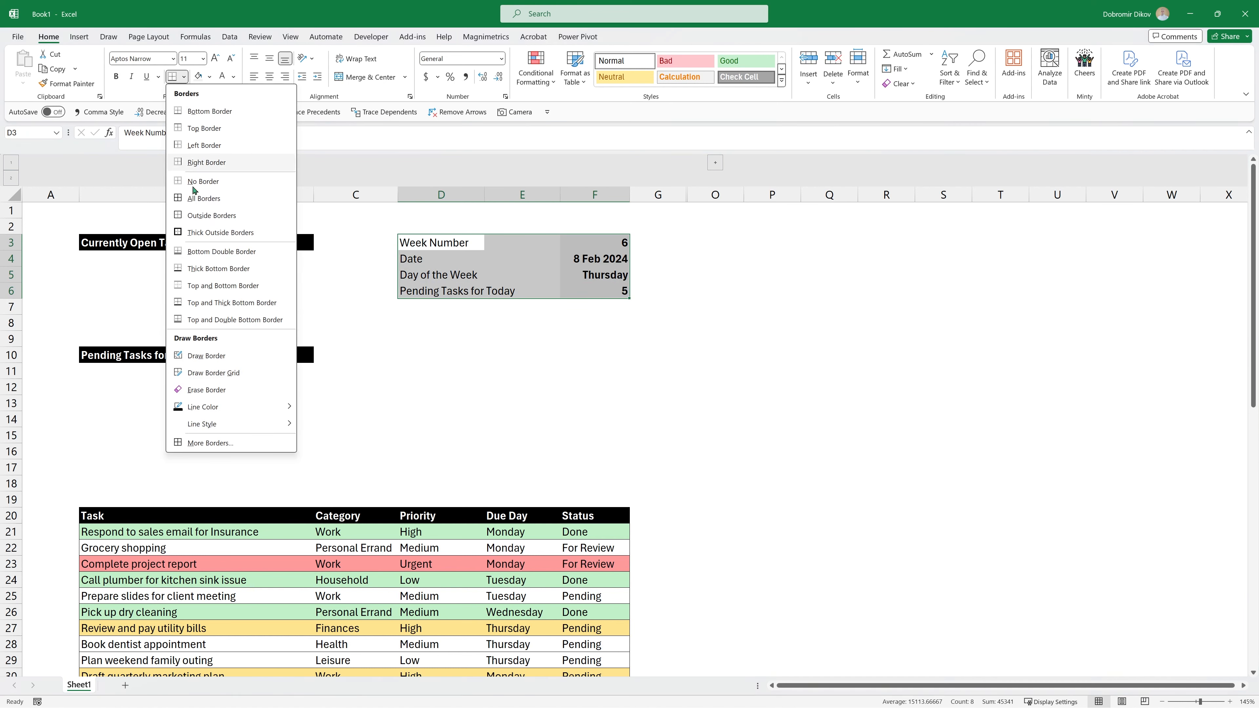
{"action": "left_click", "coordinate": [218, 232]}
{"action": "left_click", "coordinate": [492, 336]}
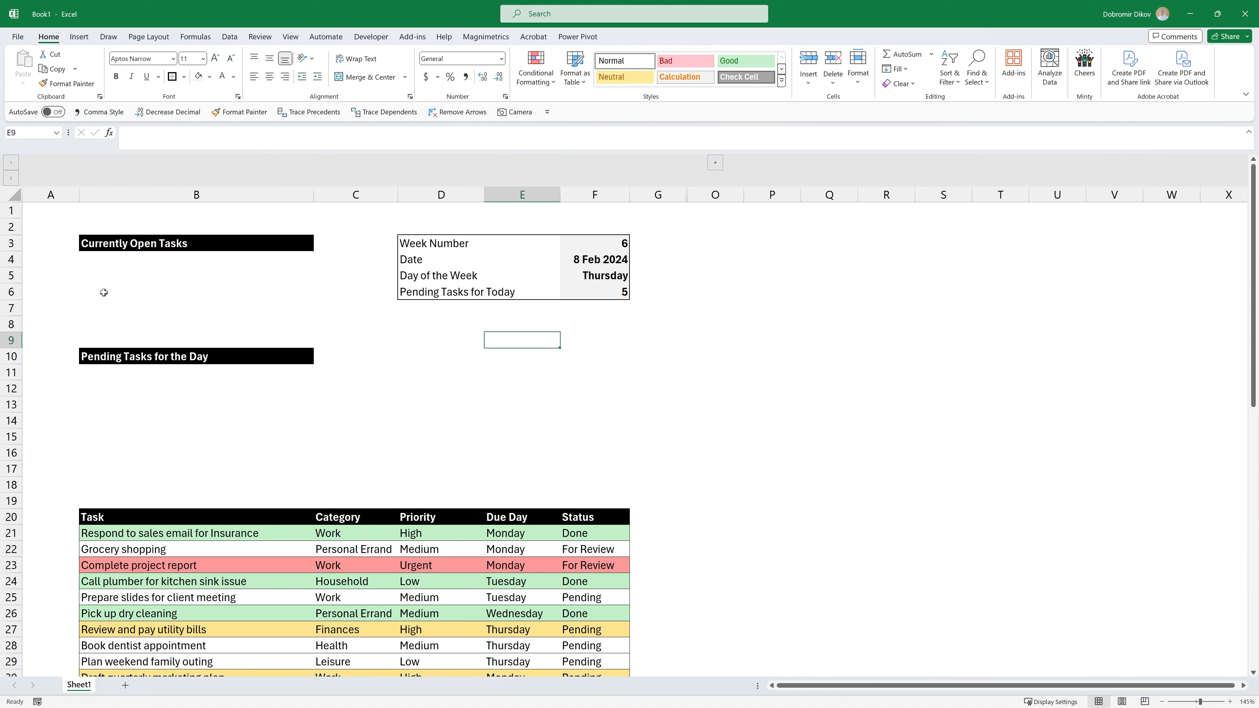
Enter a FILTER formula in B4 listing Tasks[Task] where Tasks[Status] is "In Progress", with "Nothing currently in progress." as the empty result
{"action": "left_click", "coordinate": [117, 257]}
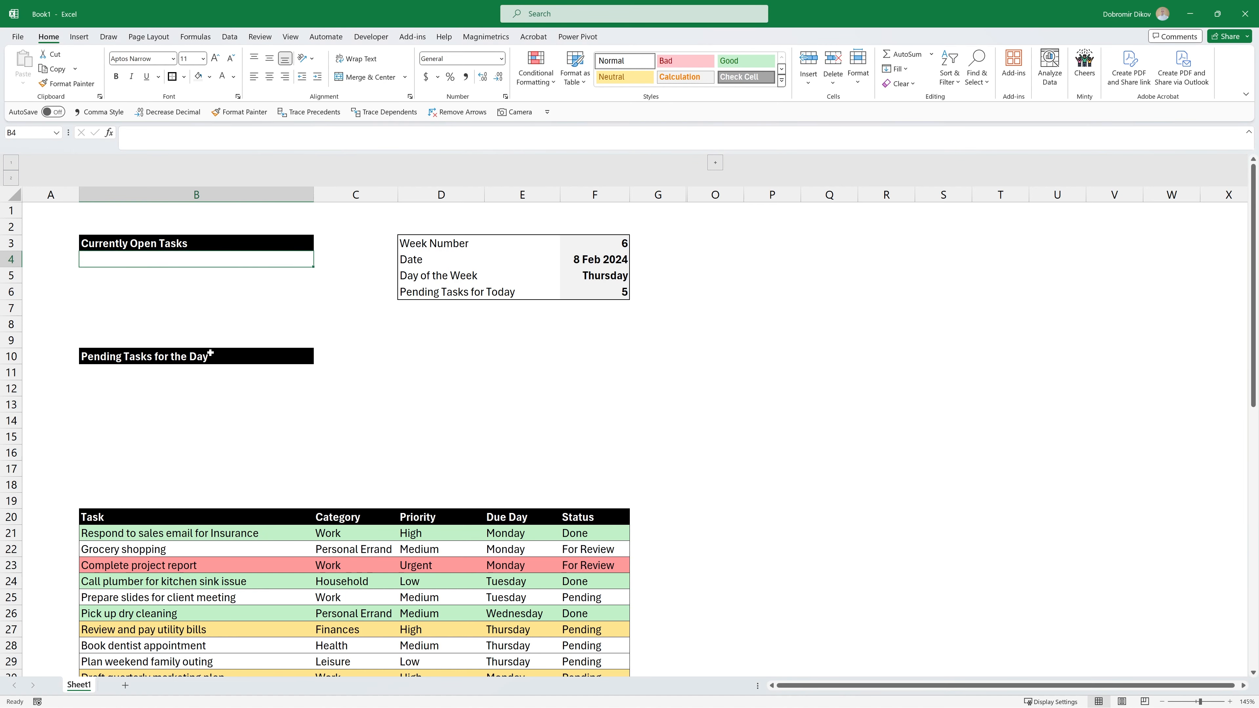
{"action": "type", "text": "=filter"}
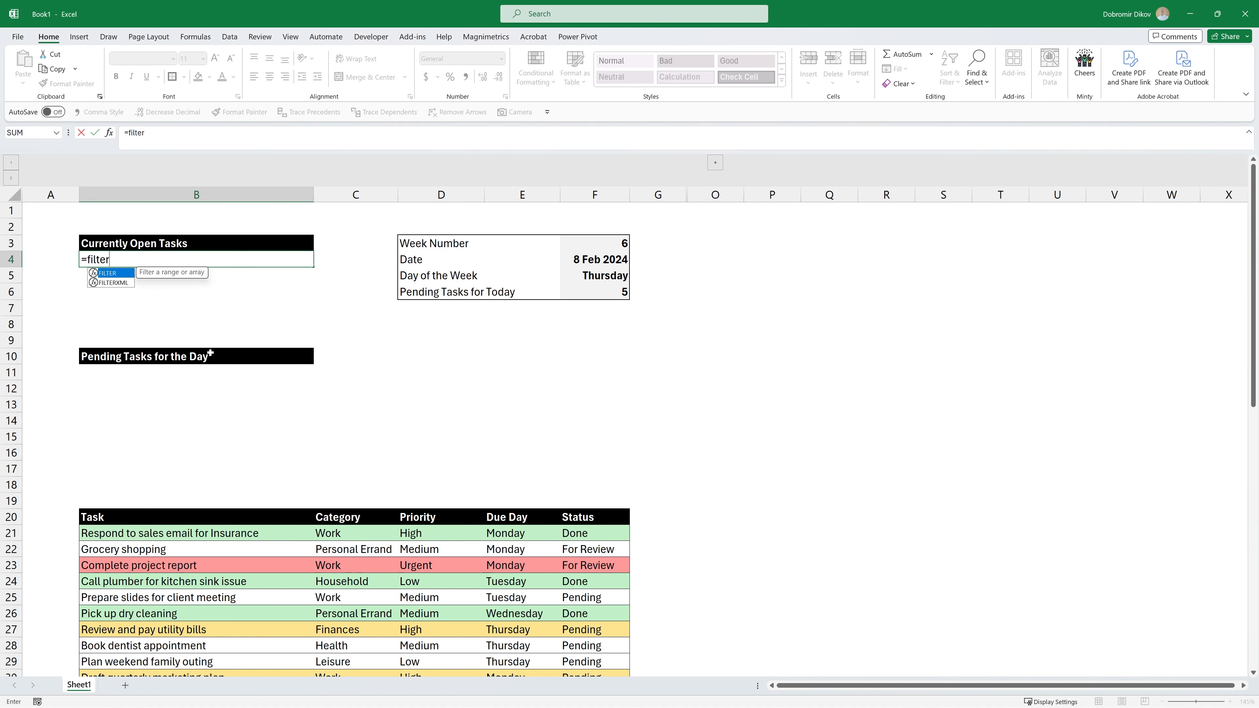
{"action": "key", "text": "Tab"}
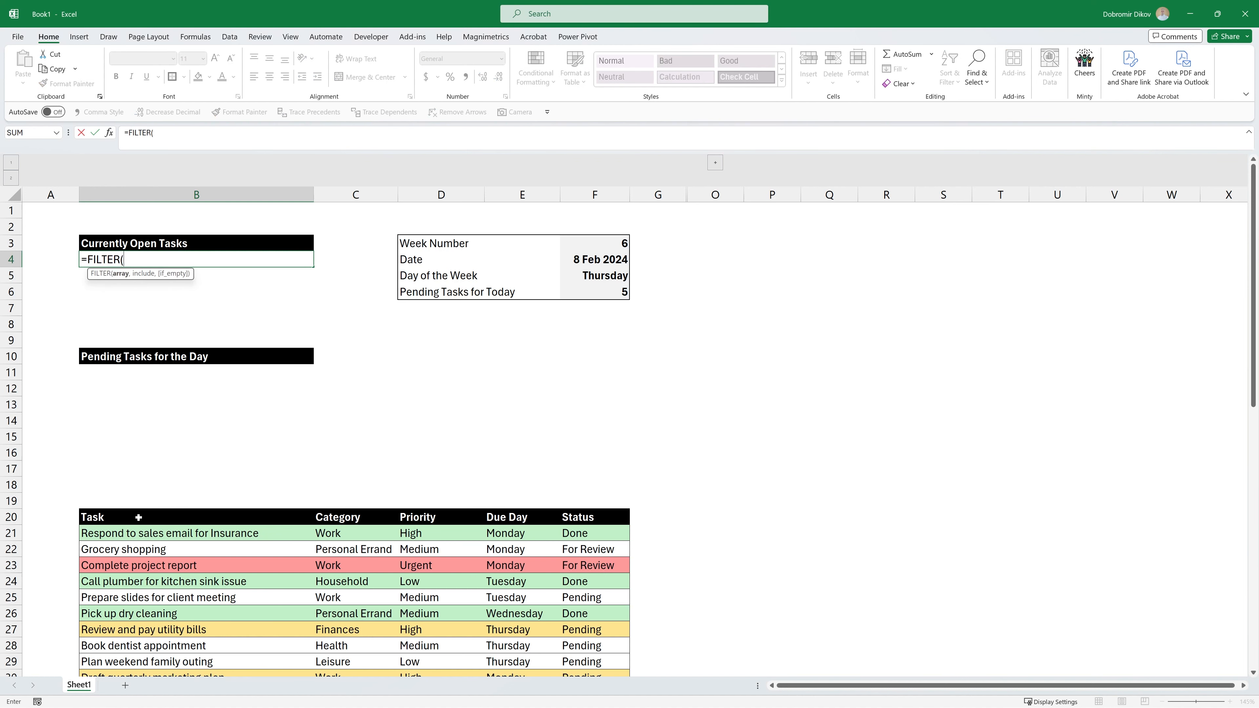
{"action": "left_click", "coordinate": [141, 508]}
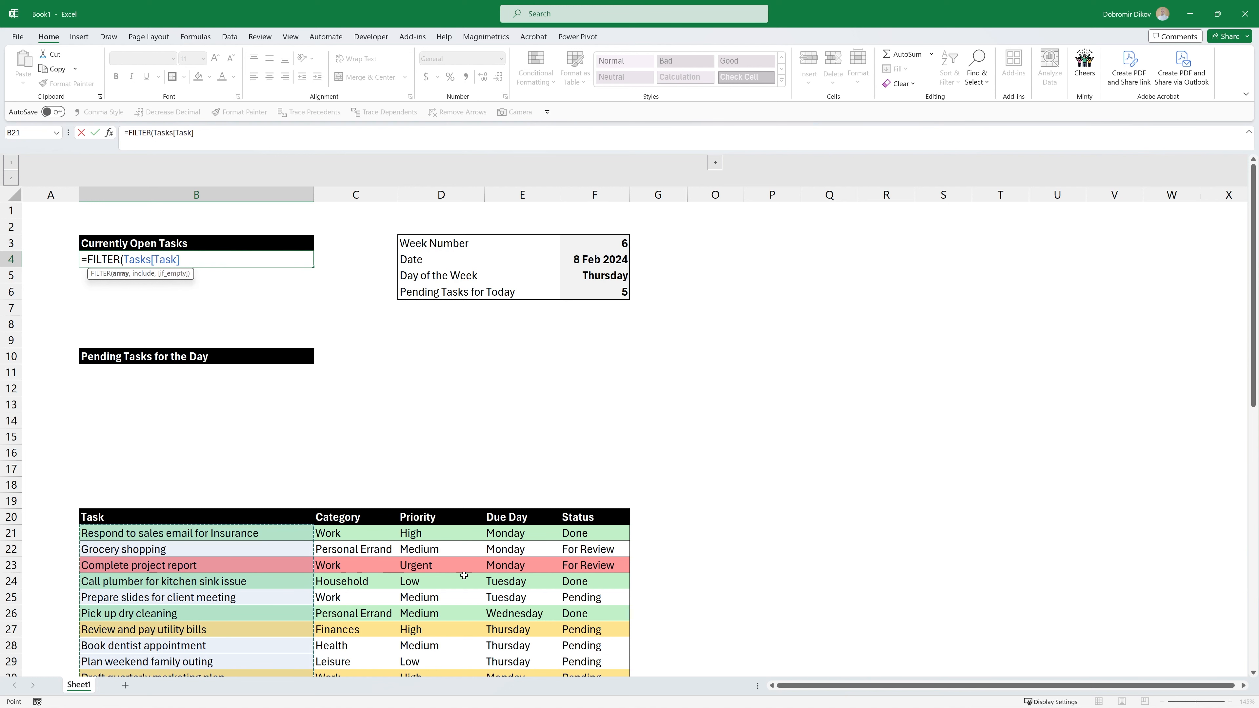
{"action": "type", "text": ","}
{"action": "left_click", "coordinate": [578, 507]}
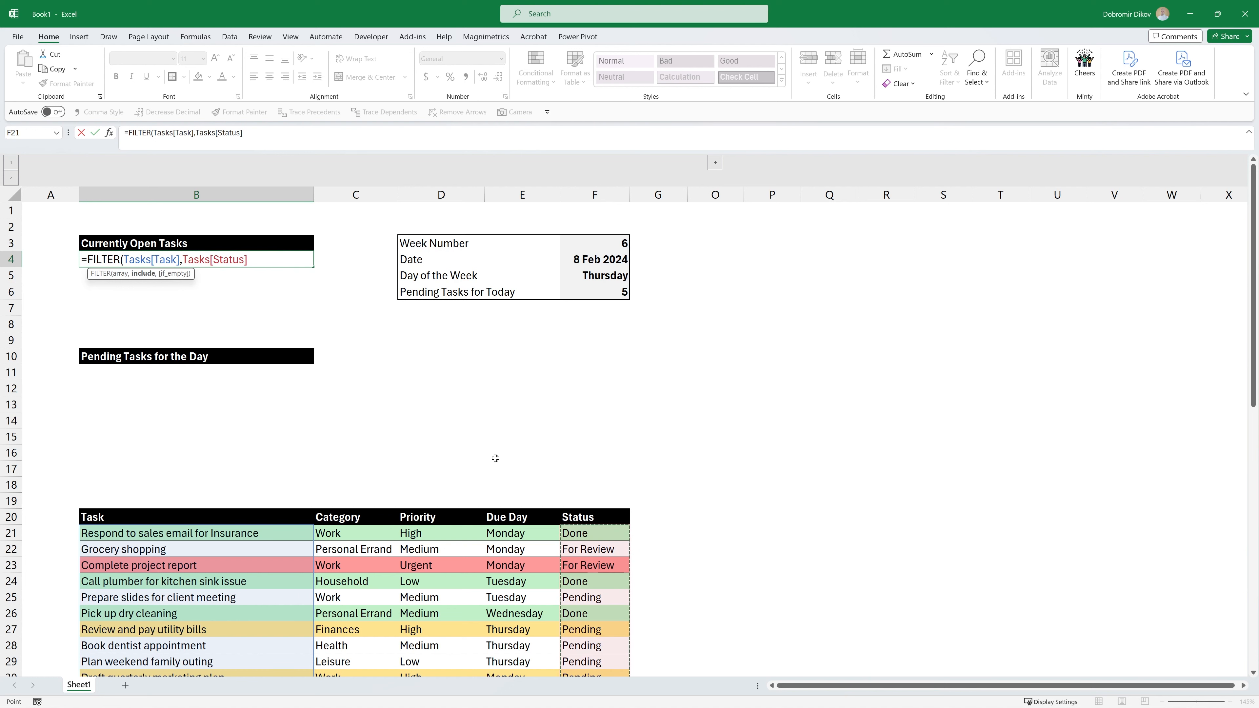
{"action": "type", "text": "=\"In Progress\","}
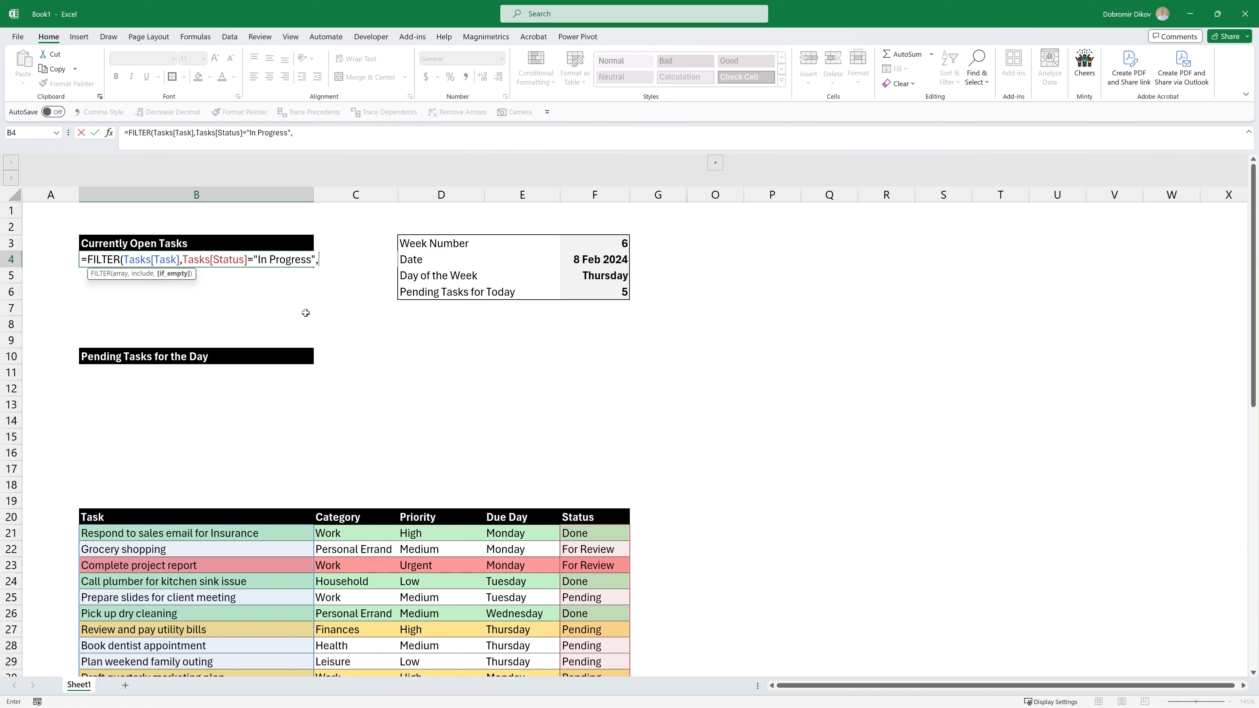
{"action": "type", "text": "\"Nothing currently in progress.\""}
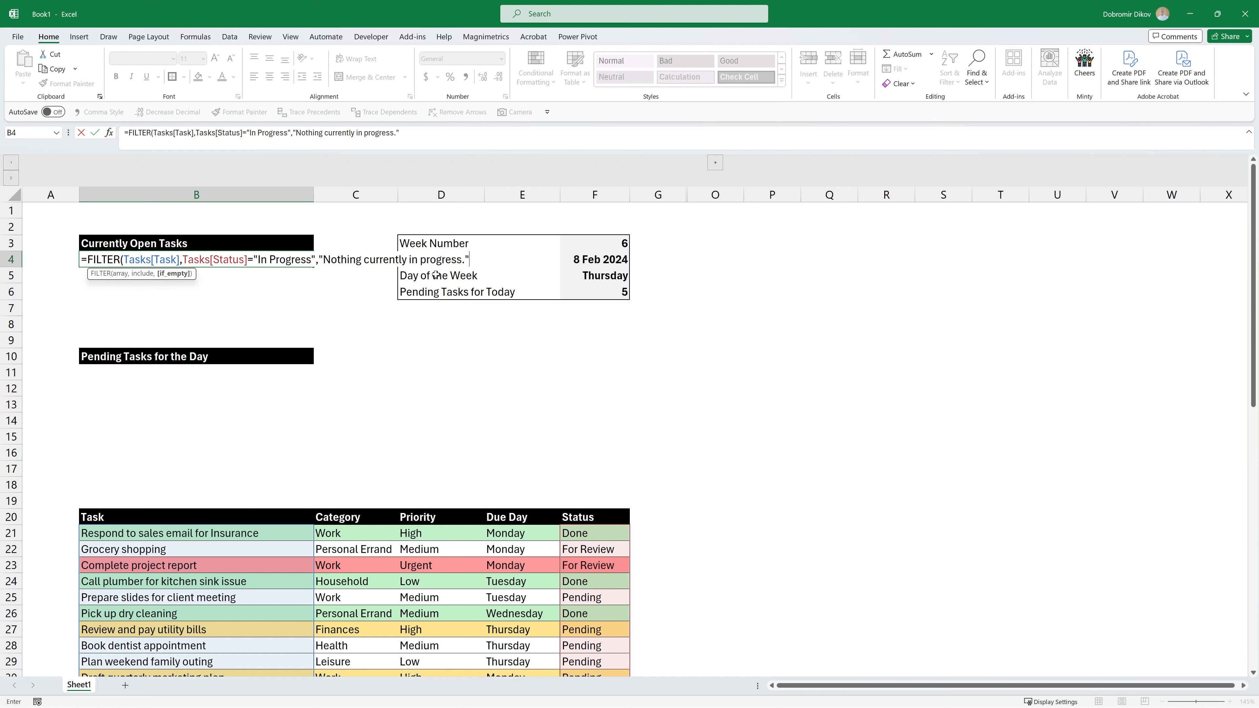
{"action": "type", "text": ")"}
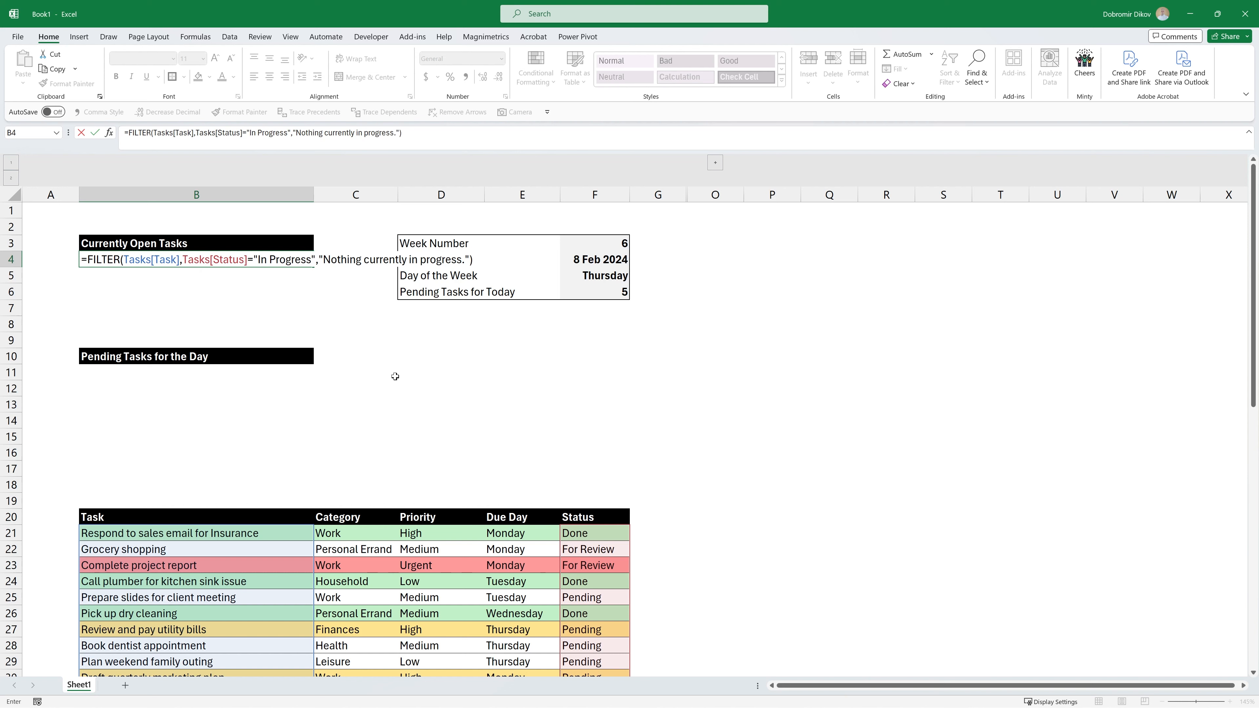
{"action": "key", "text": "ctrl+Return"}
{"action": "key", "text": "Down"}
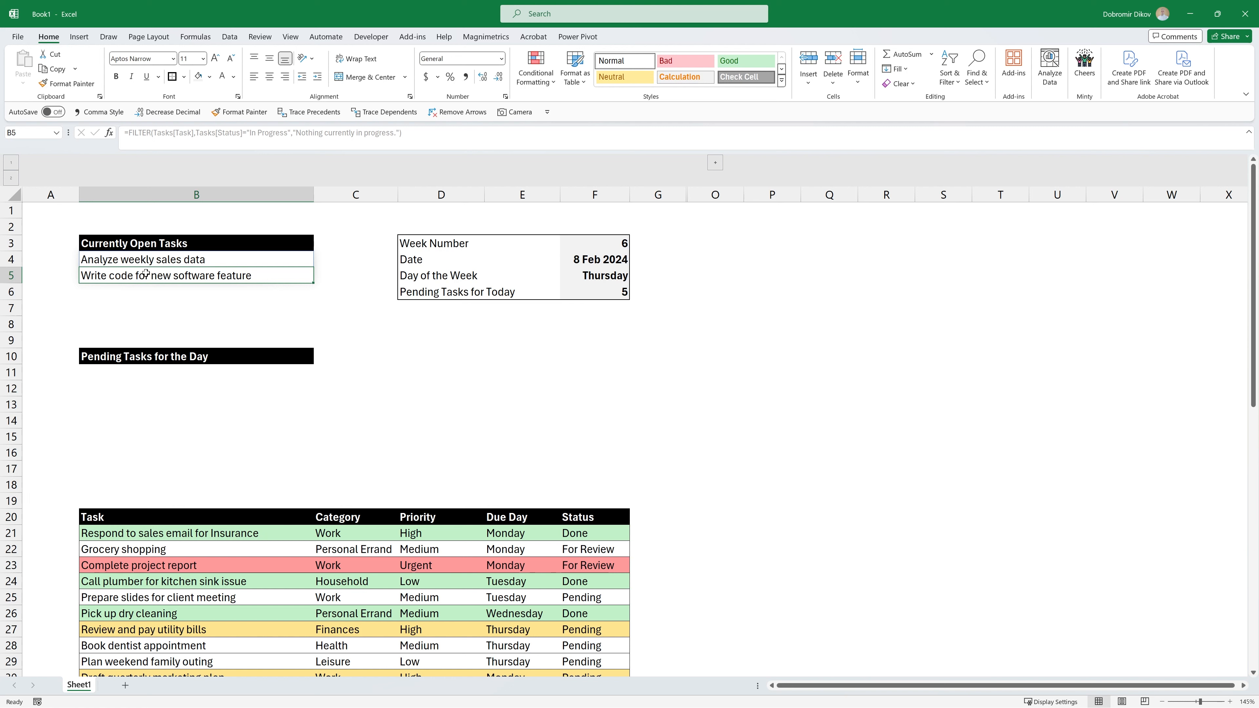
Examine how many rows are available for the open tasks list between the headings in B3 and B10
{"action": "left_click_drag", "start_coordinate": [85, 326], "coordinate": [112, 261]}
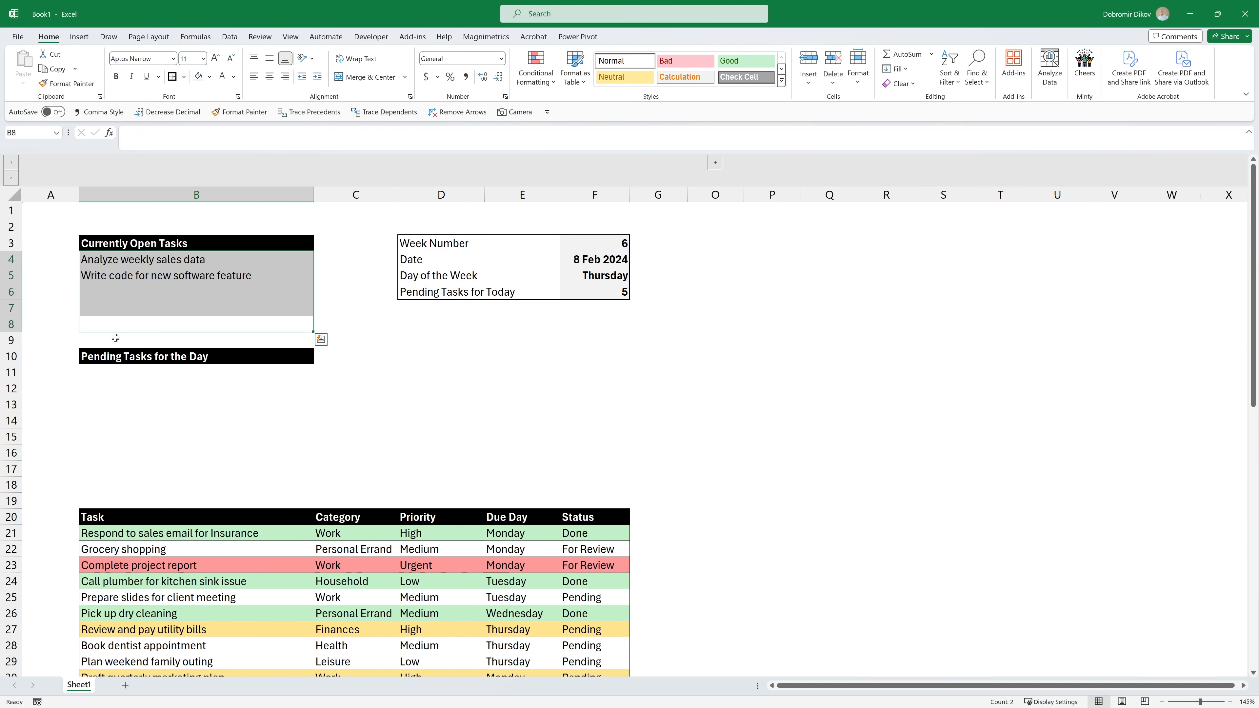
{"action": "left_click_drag", "start_coordinate": [173, 403], "coordinate": [137, 365]}
{"action": "left_click", "coordinate": [130, 358]}
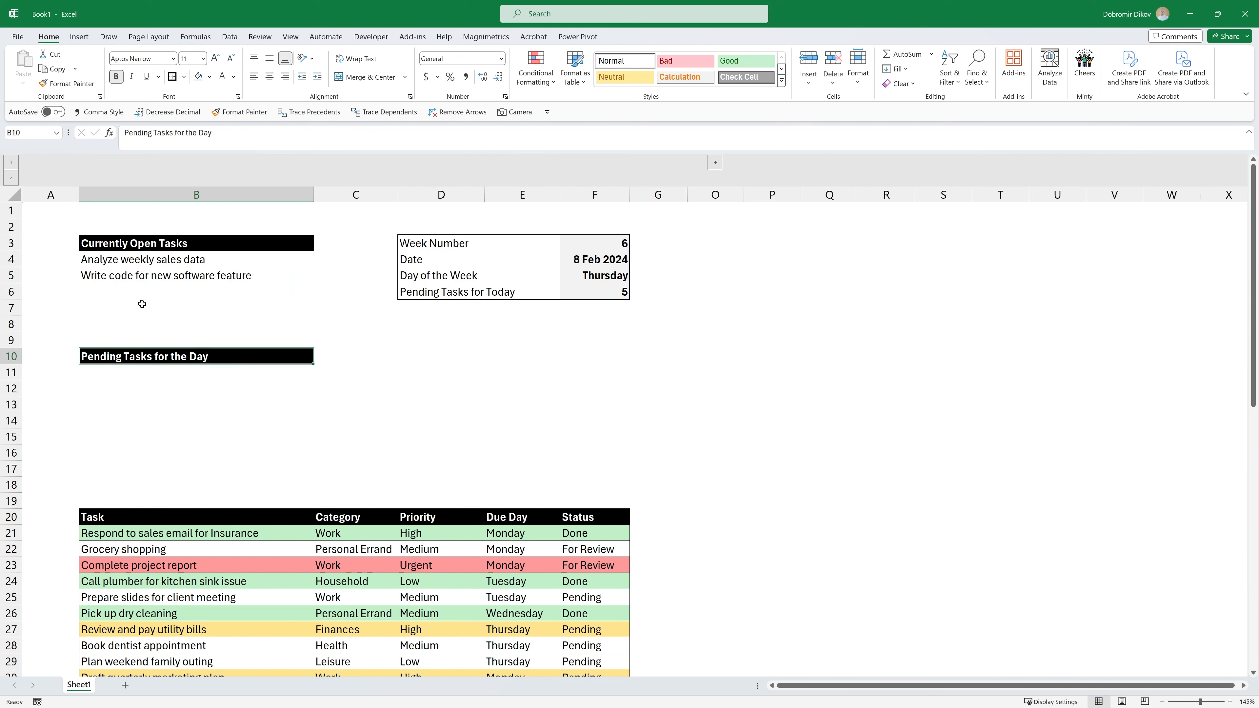
{"action": "left_click", "coordinate": [152, 262]}
{"action": "key", "text": "shift+Down"}
{"action": "key", "text": "shift+Down"}
{"action": "key", "text": "shift+Down"}
{"action": "key", "text": "shift+Down"}
{"action": "key", "text": "shift+Down"}
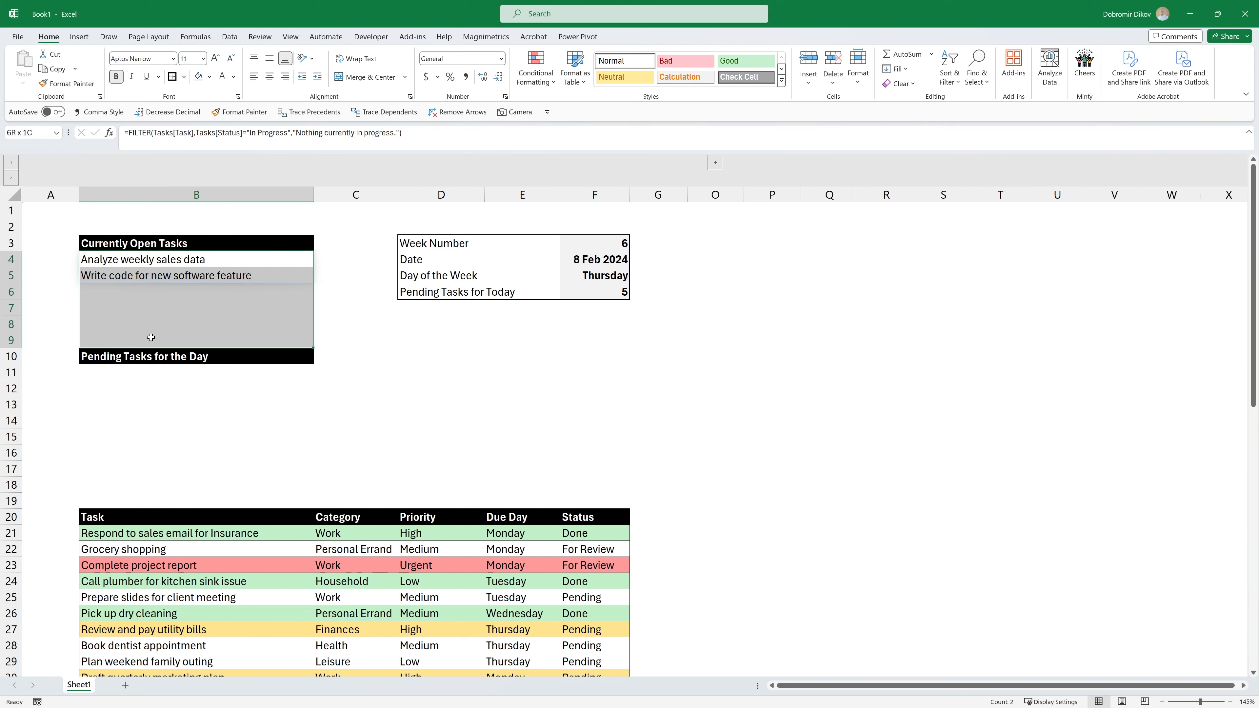
Wrap the FILTER formula in B4 in a TAKE function that limits the list to 5 rows
{"action": "left_click", "coordinate": [152, 262]}
{"action": "left_click", "coordinate": [129, 134]}
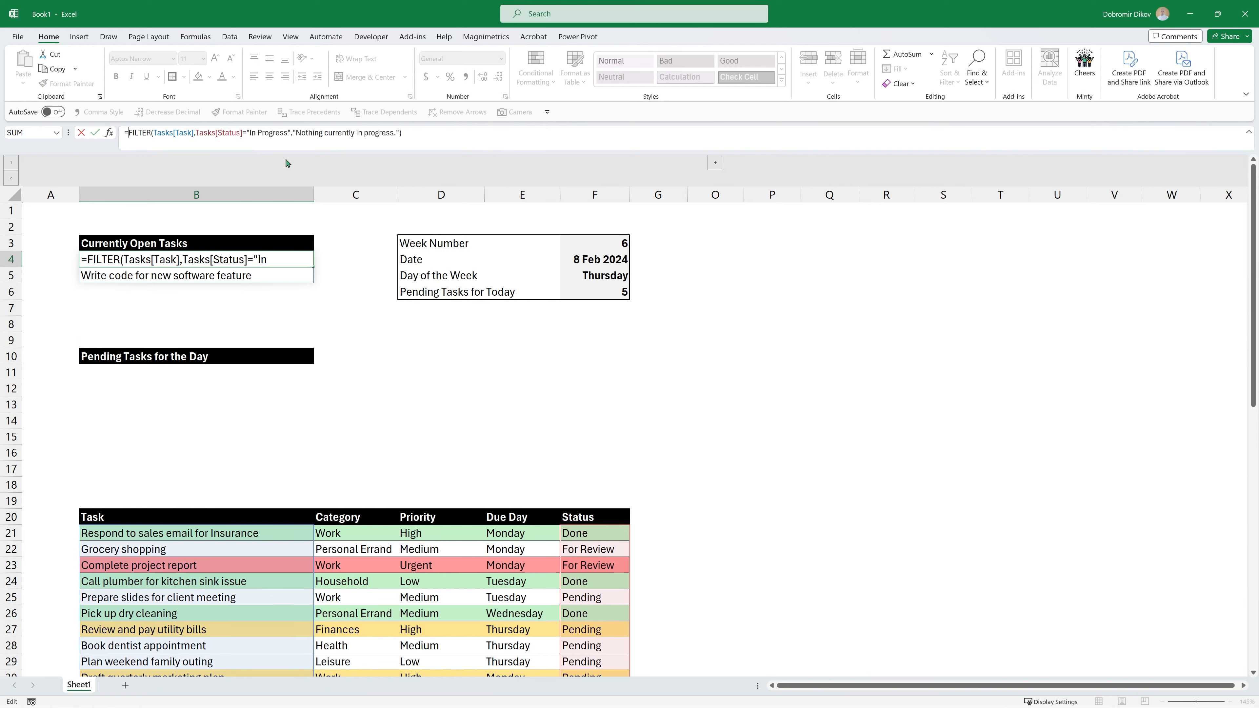
{"action": "type", "text": "take("}
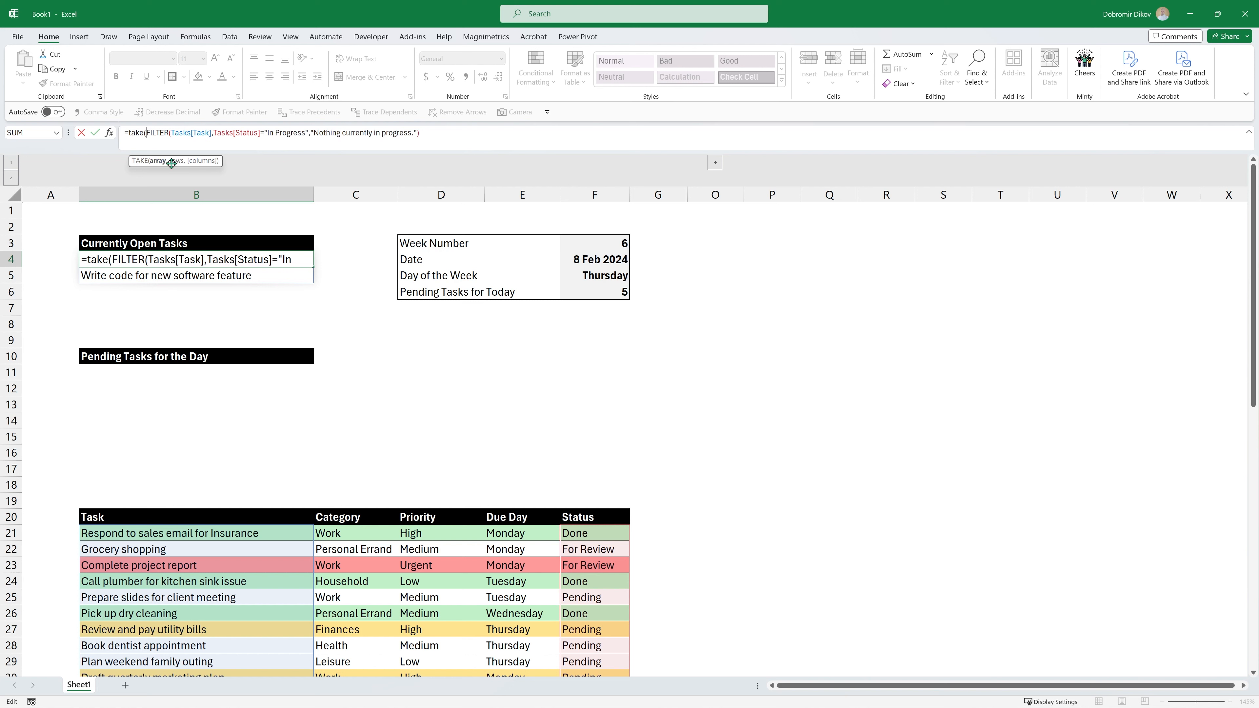
{"action": "left_click", "coordinate": [424, 130]}
{"action": "type", "text": ",5)"}
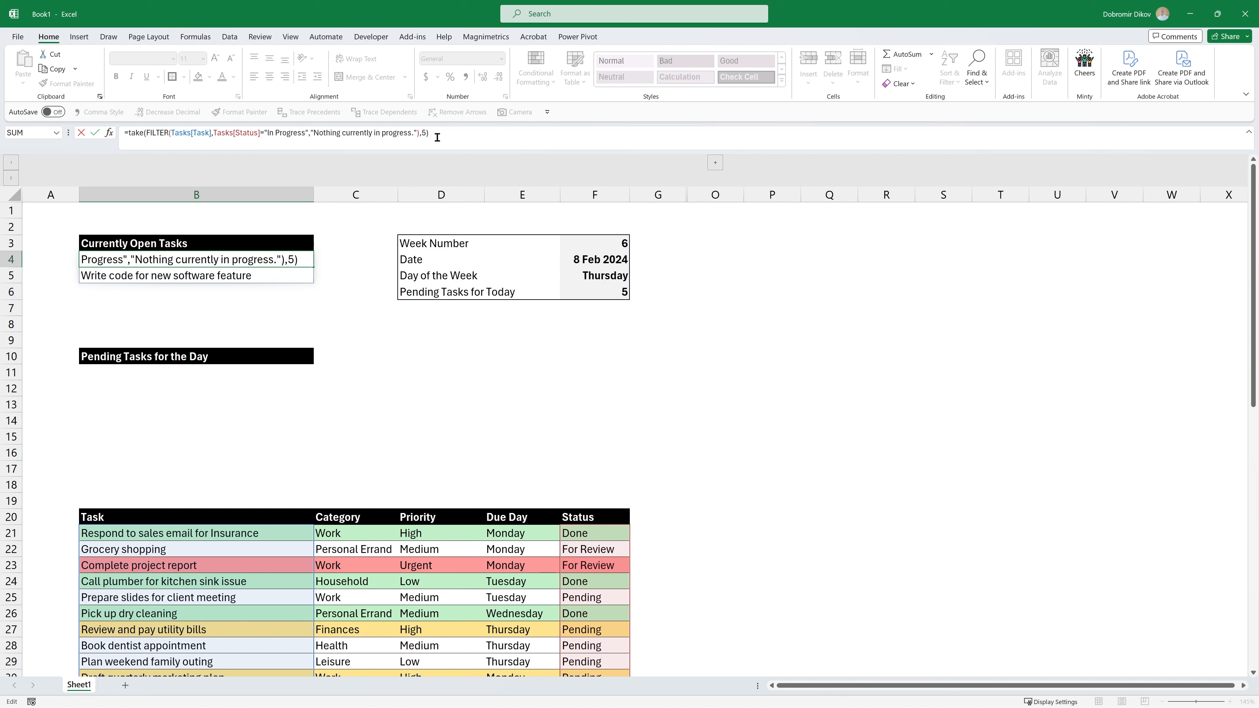
{"action": "key", "text": "Return"}
Step through the cells under the Currently Open Tasks heading to check the space the limited list can occupy
{"action": "key", "text": "Up"}
{"action": "key", "text": "Down"}
{"action": "key", "text": "Down"}
{"action": "key", "text": "Down"}
{"action": "key", "text": "Down"}
{"action": "key", "text": "Down"}
{"action": "key", "text": "Down"}
{"action": "key", "text": "Down"}
{"action": "key", "text": "Down"}
{"action": "key", "text": "Up"}
{"action": "key", "text": "Up"}
{"action": "key", "text": "Up"}
{"action": "key", "text": "Up"}
{"action": "key", "text": "Up"}
{"action": "key", "text": "Up"}
{"action": "key", "text": "Up"}
{"action": "key", "text": "Up"}
{"action": "key", "text": "Up"}
{"action": "key", "text": "Down"}
{"action": "key", "text": "Down"}
{"action": "key", "text": "Down"}
{"action": "key", "text": "Down"}
{"action": "key", "text": "Up"}
{"action": "key", "text": "Up"}
{"action": "key", "text": "Up"}
{"action": "key", "text": "Up"}
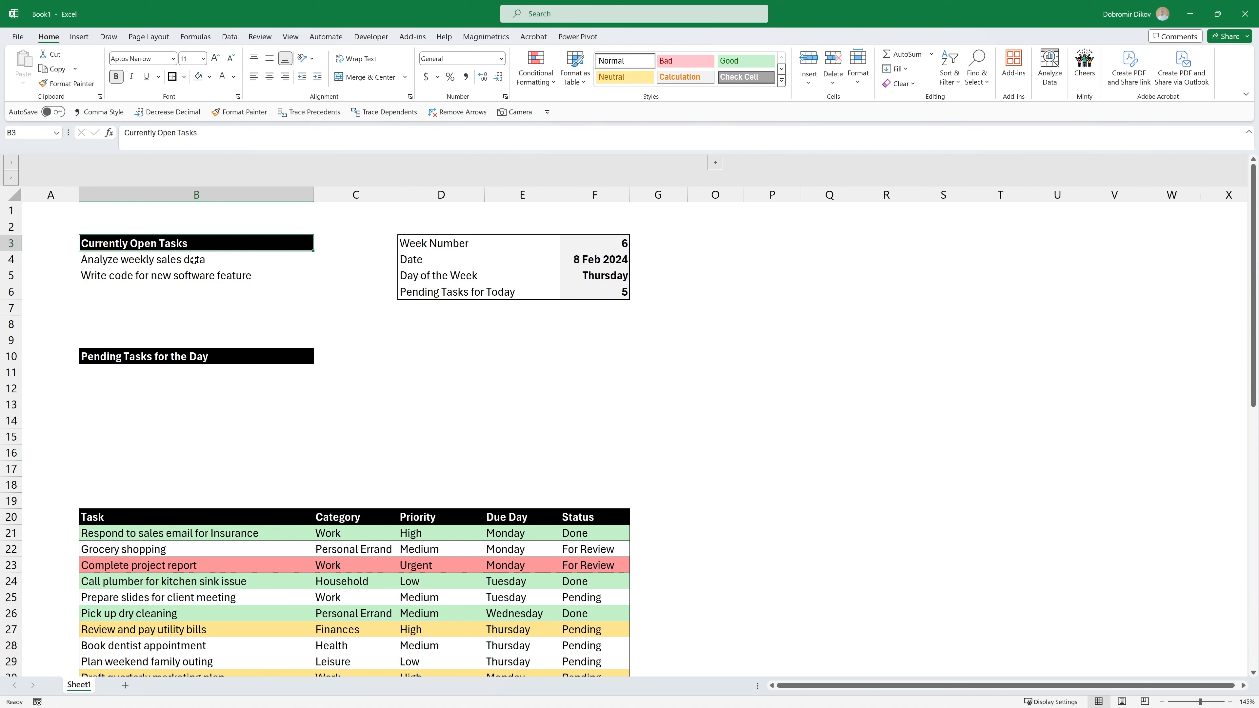
Copy the complete FILTER expression from inside the TAKE formula in B4, leaving the formula itself unedited
{"action": "left_click", "coordinate": [208, 259]}
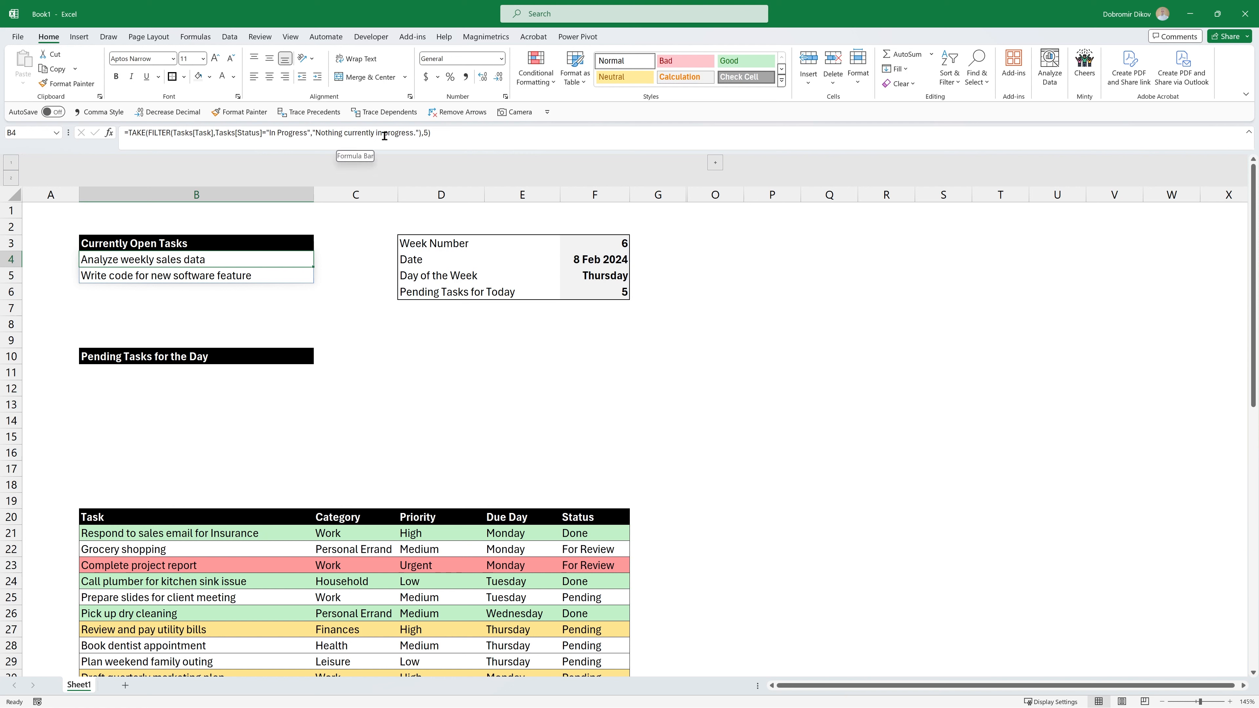
{"action": "left_click_drag", "start_coordinate": [151, 135], "coordinate": [423, 132]}
{"action": "key", "text": "ctrl+c"}
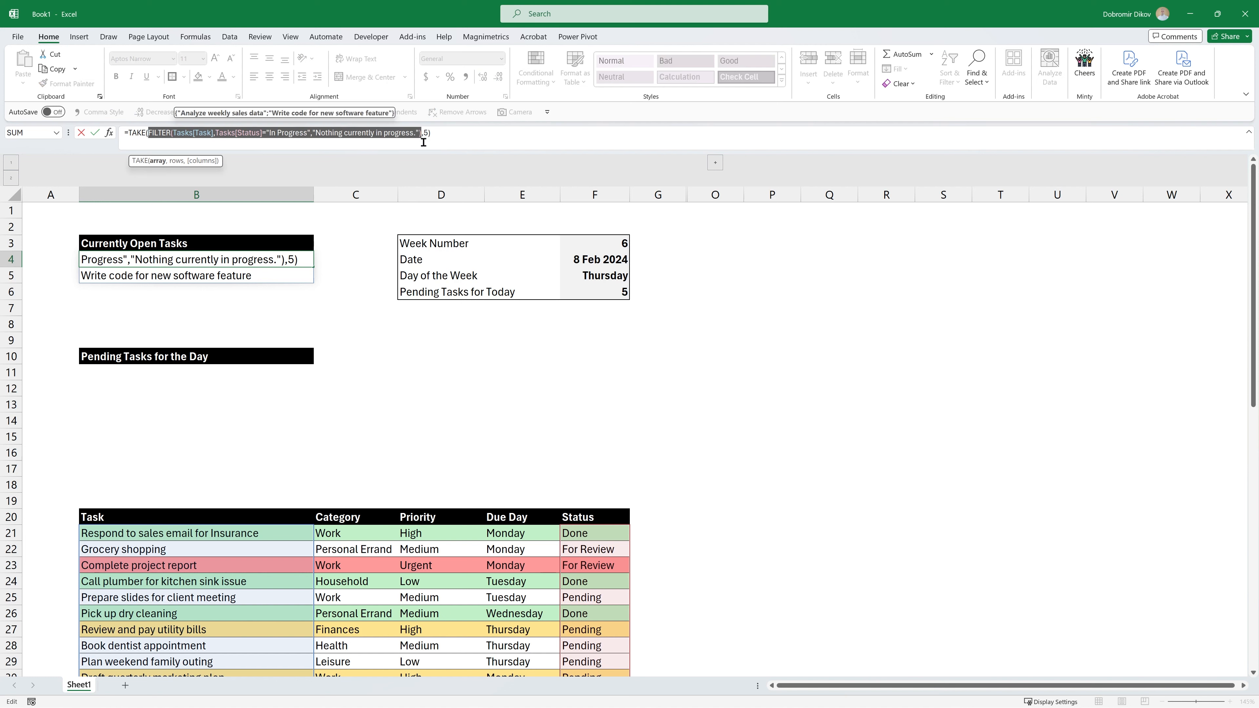
{"action": "key", "text": "Escape"}
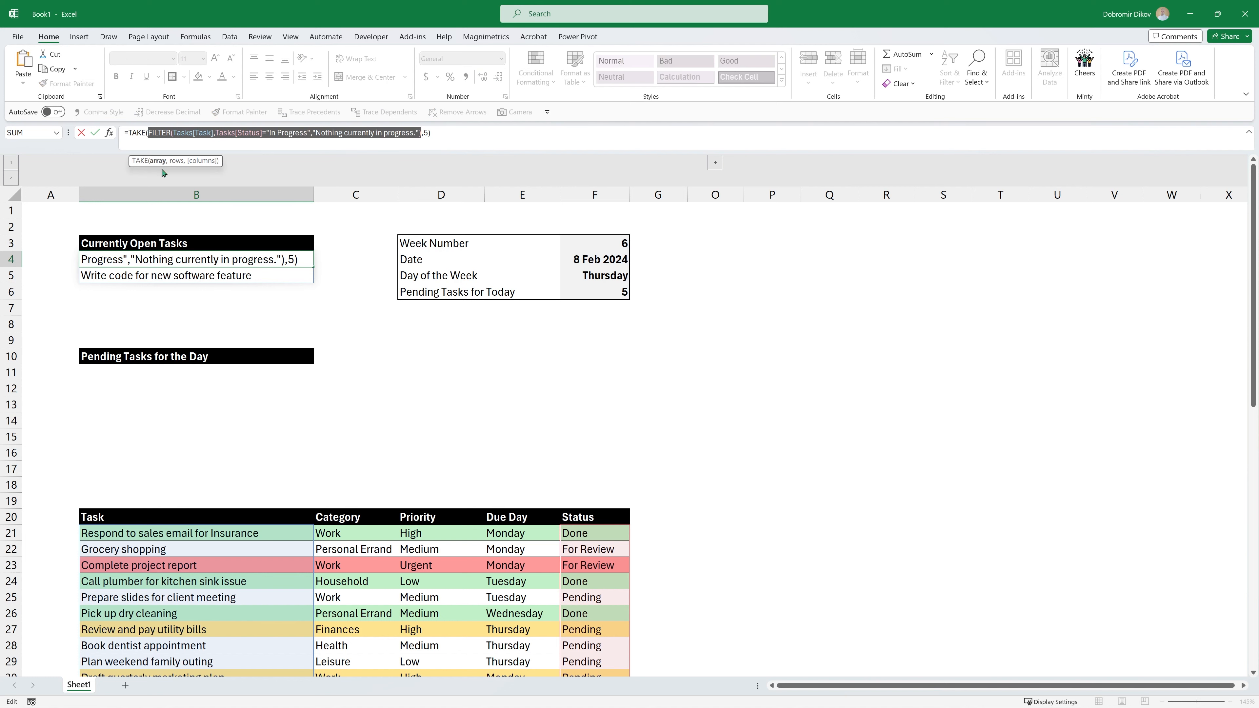
Turn the B3 heading into a formula joining "Currently Open Tasks: " with COUNTA of the copied FILTER expression
{"action": "left_click", "coordinate": [193, 243]}
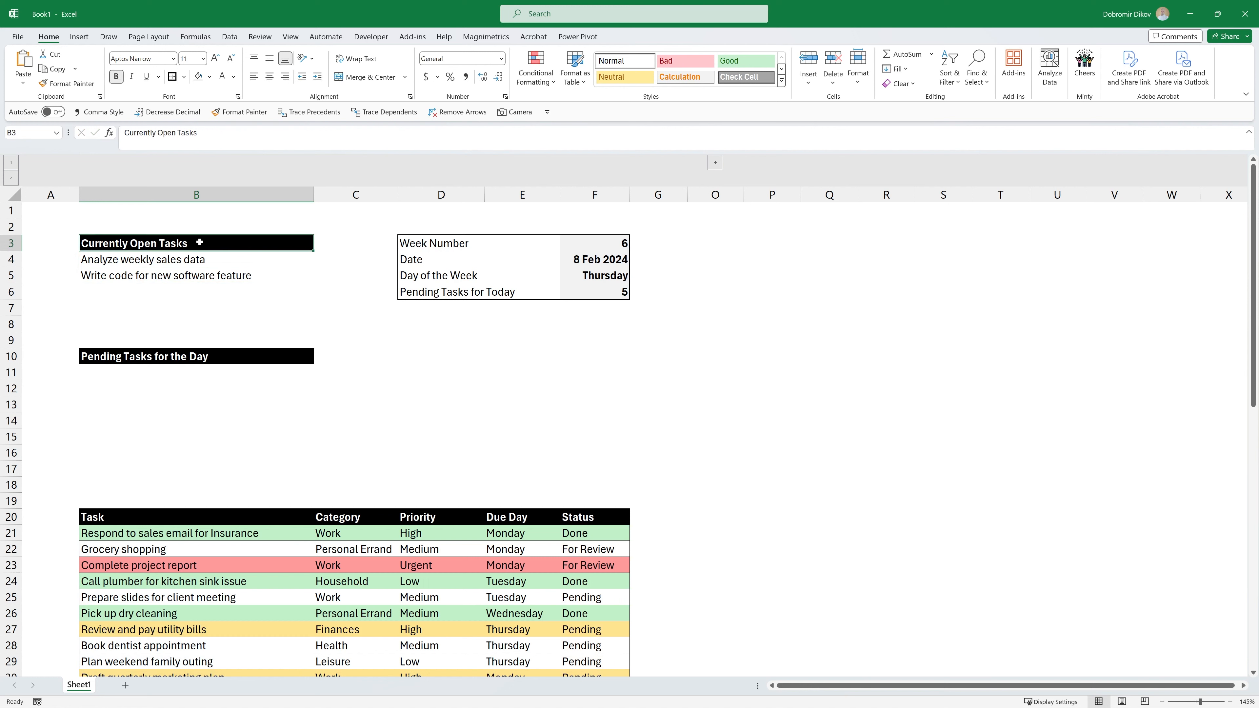
{"action": "double_click", "coordinate": [194, 242]}
{"action": "left_click", "coordinate": [85, 243]}
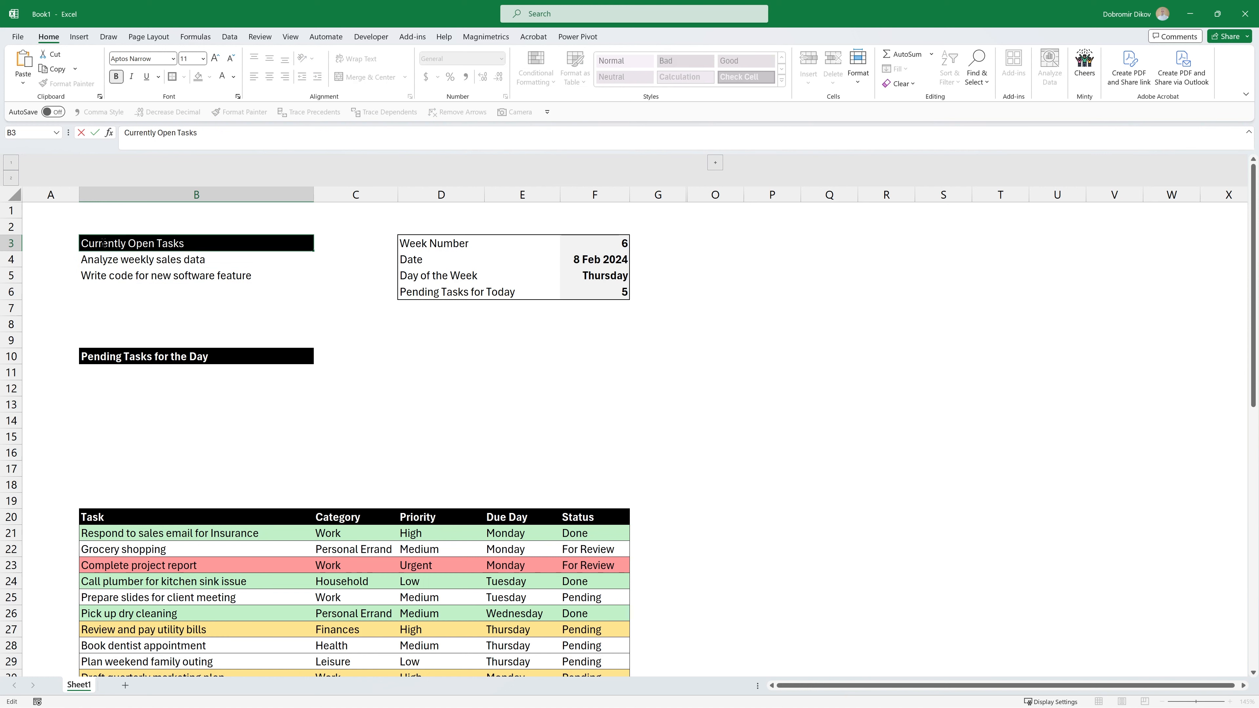
{"action": "type", "text": "=\""}
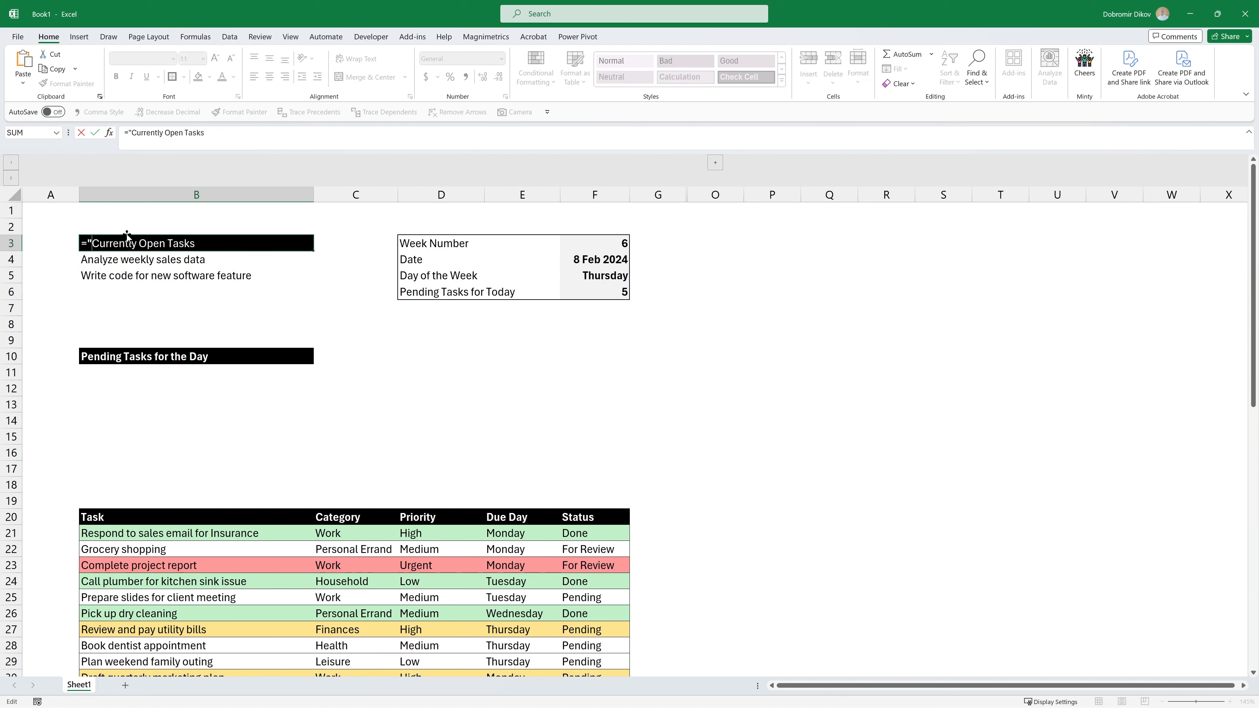
{"action": "type", "text": ":"}
{"action": "type", "text": "\"&count"}
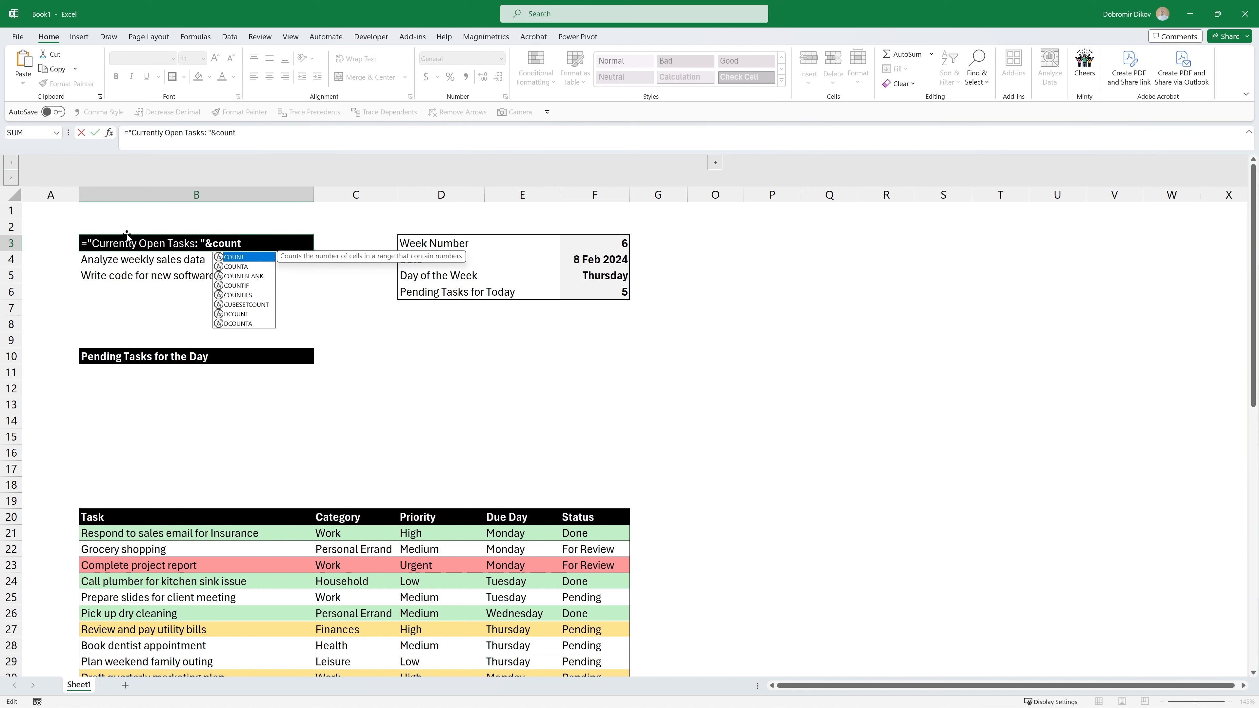
{"action": "type", "text": "a"}
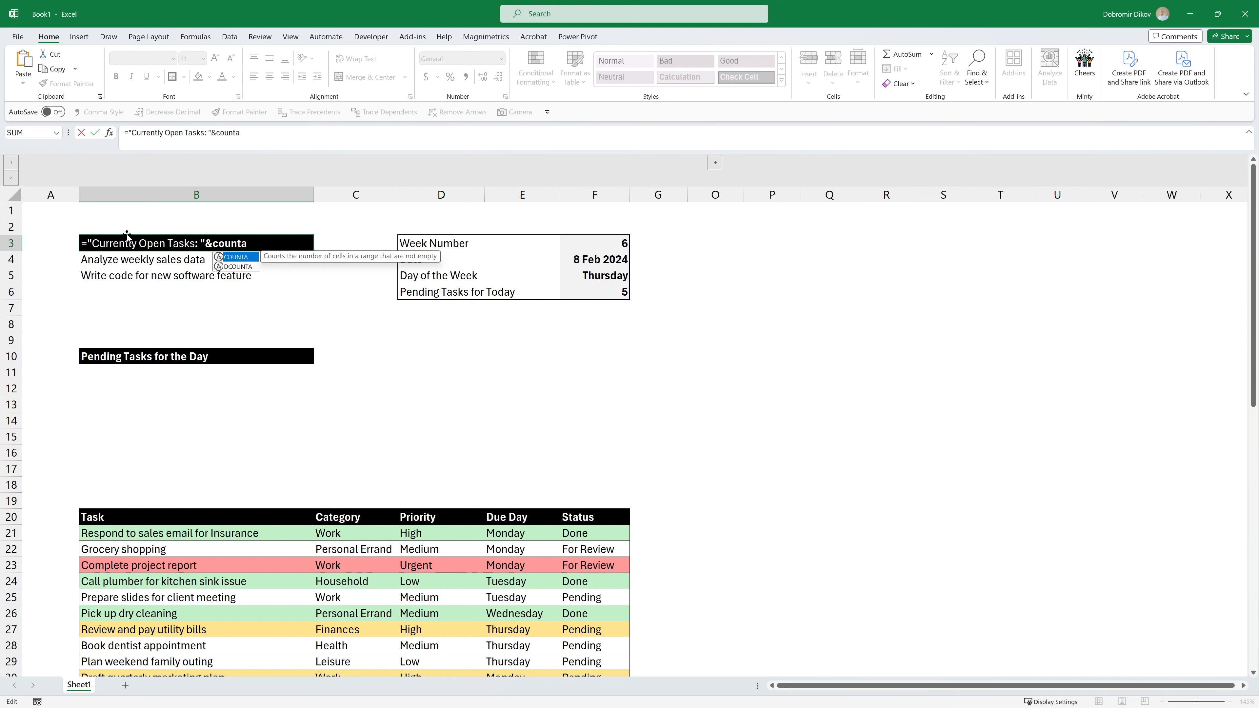
{"action": "type", "text": "("}
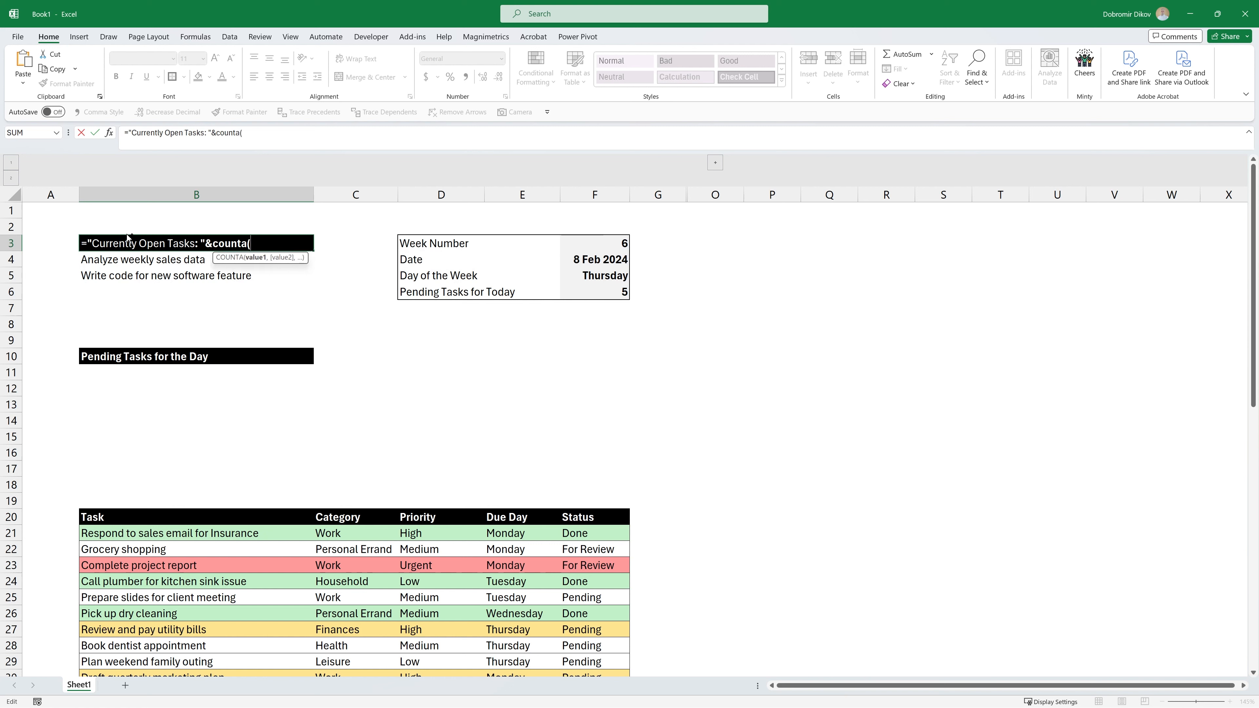
{"action": "key", "text": "ctrl+v"}
{"action": "type", "text": ")"}
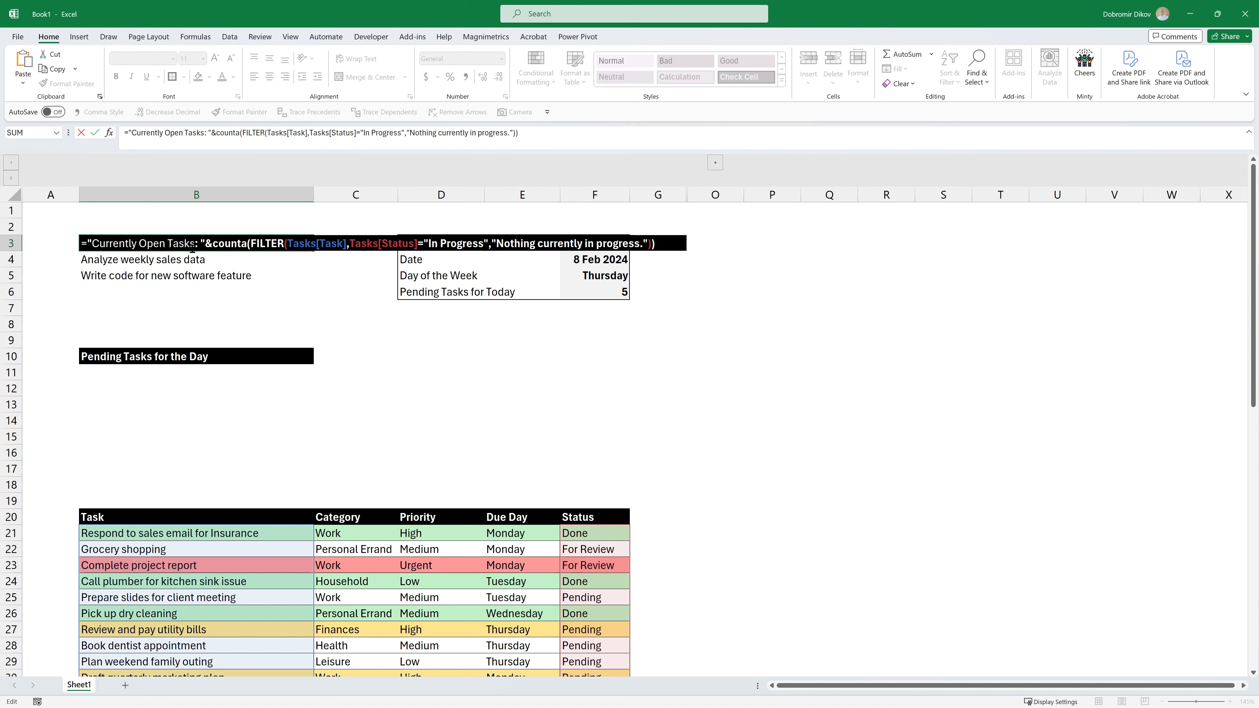
{"action": "key", "text": "ctrl+Return"}
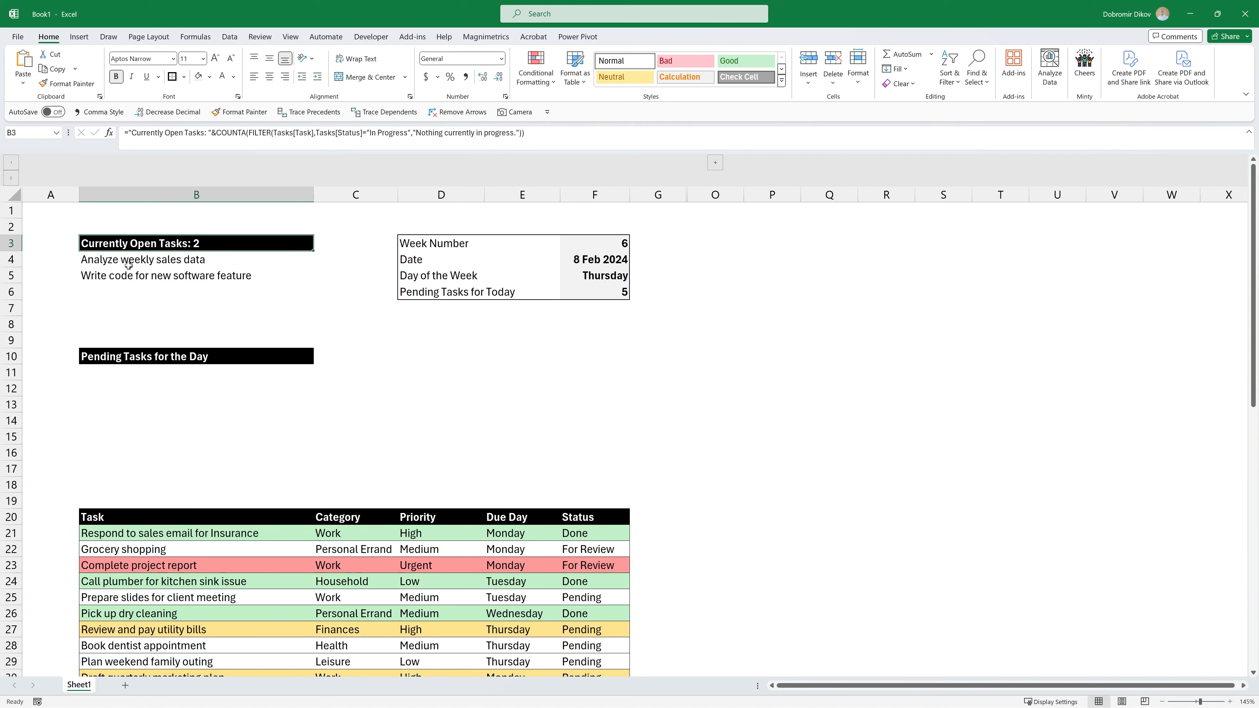
Copy the In Progress status from F31 to F25:F29 and check the open tasks list and the count in the B3 heading
{"action": "scroll", "coordinate": [622, 592], "scroll_direction": "down", "scroll_amount": 1}
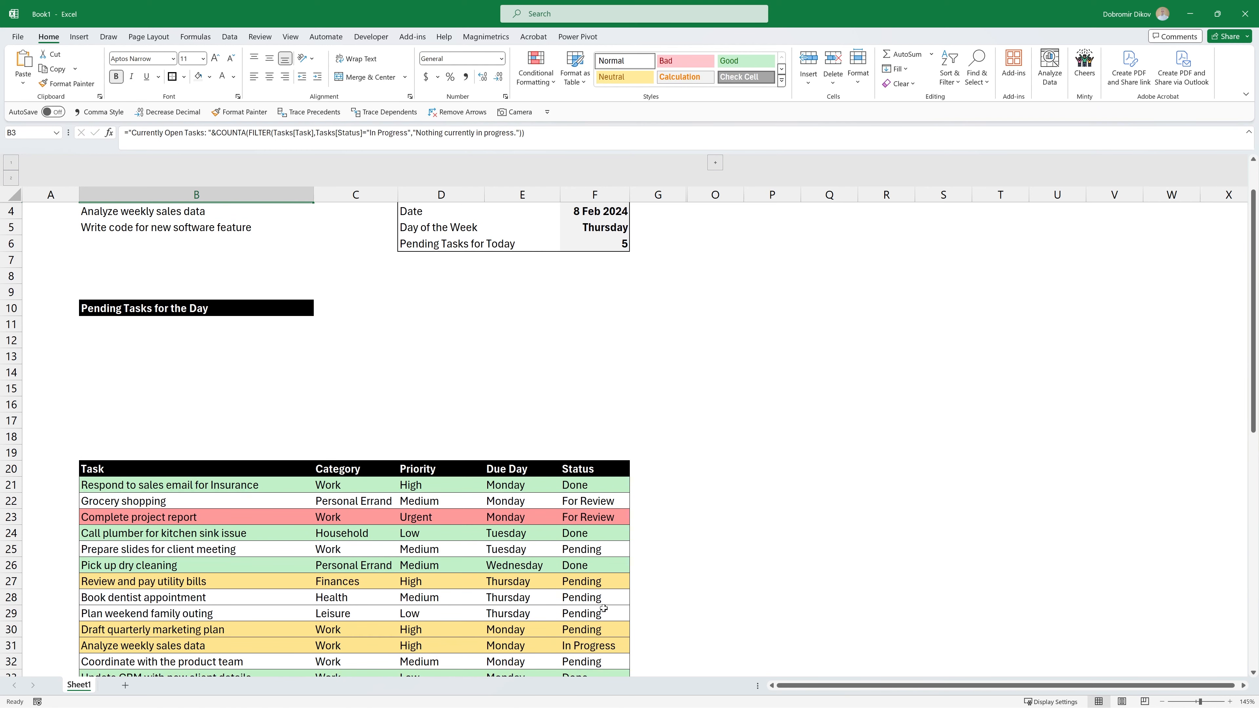
{"action": "left_click", "coordinate": [604, 645]}
{"action": "key", "text": "ctrl+c"}
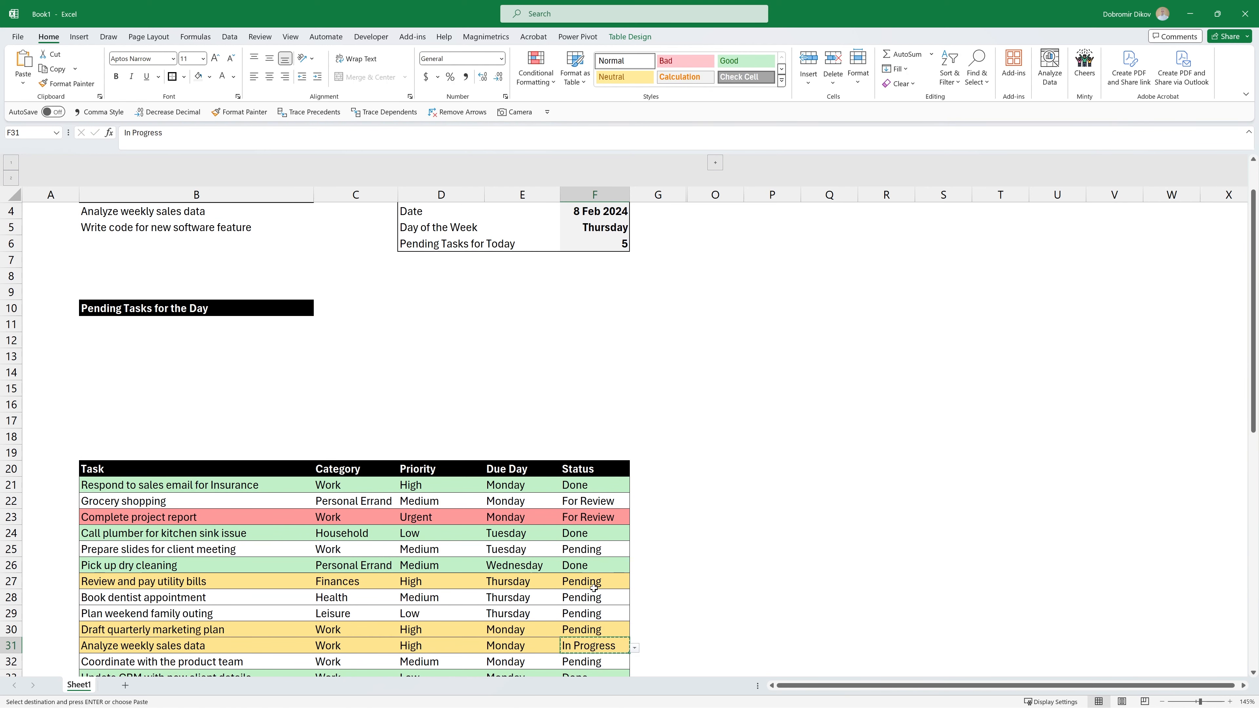
{"action": "left_click_drag", "start_coordinate": [590, 549], "coordinate": [595, 610]}
{"action": "key", "text": "ctrl+v"}
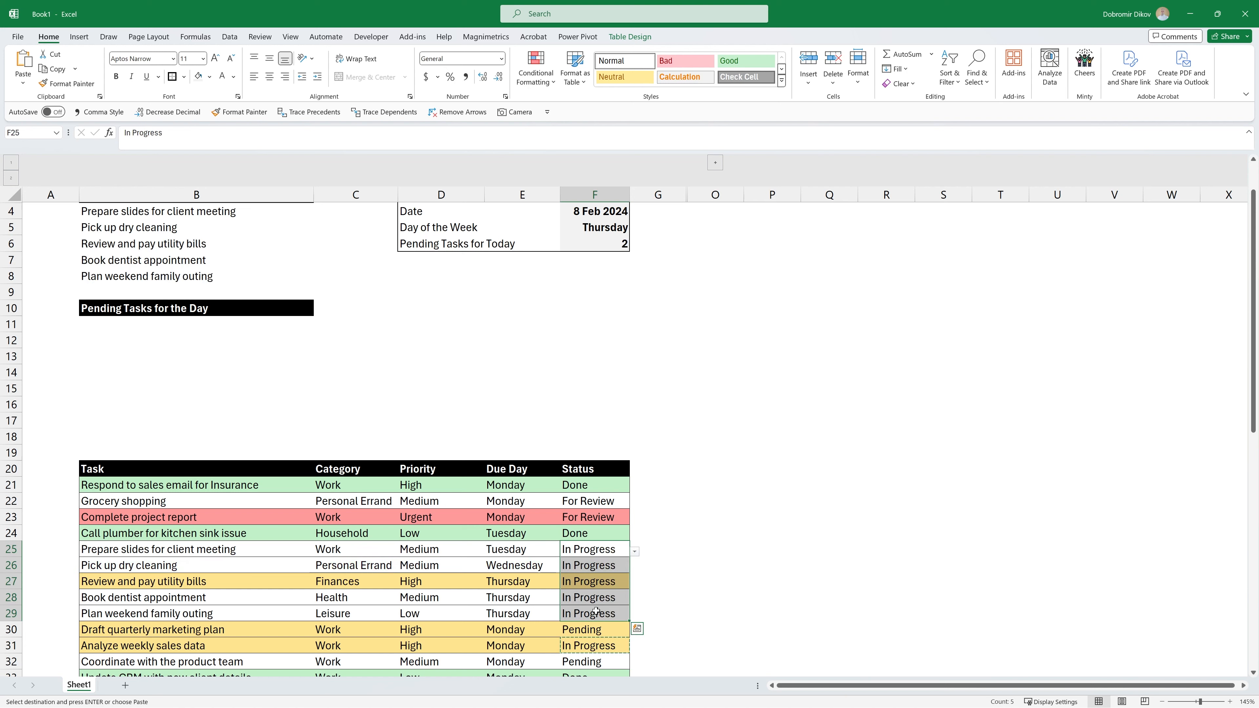
{"action": "scroll", "coordinate": [570, 600], "scroll_direction": "up", "scroll_amount": 1}
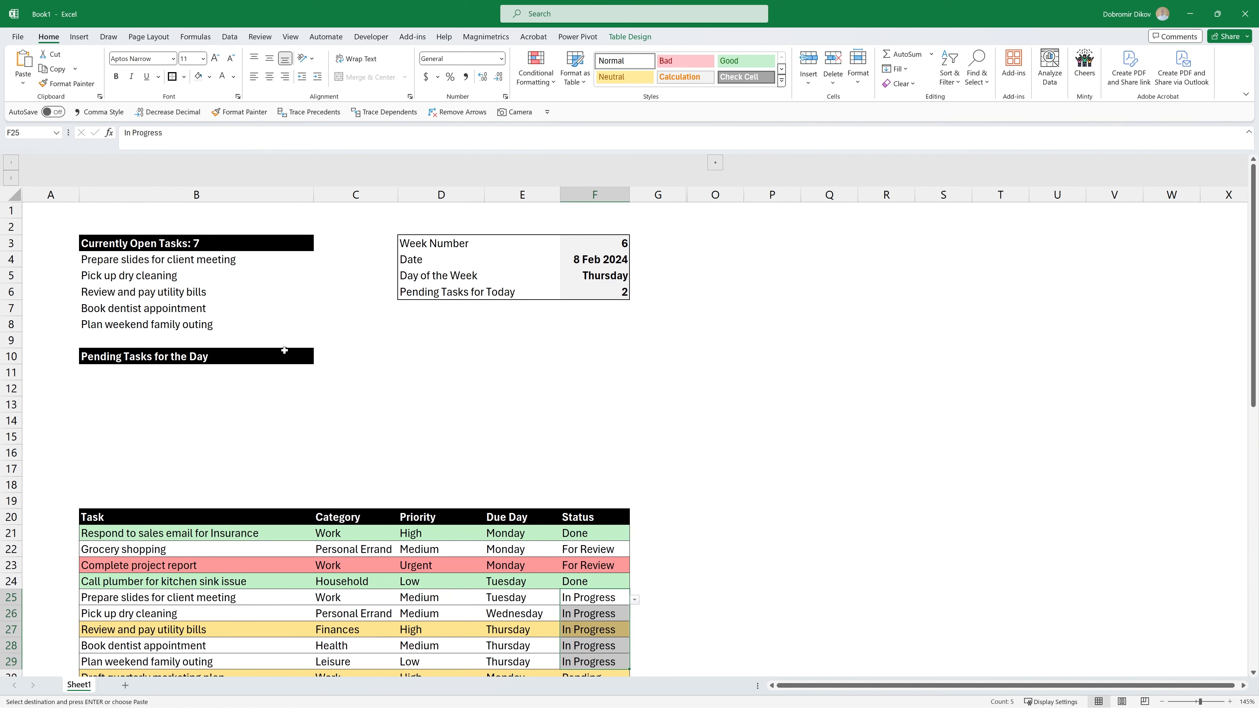
{"action": "left_click", "coordinate": [263, 313]}
{"action": "left_click_drag", "start_coordinate": [141, 261], "coordinate": [138, 326]}
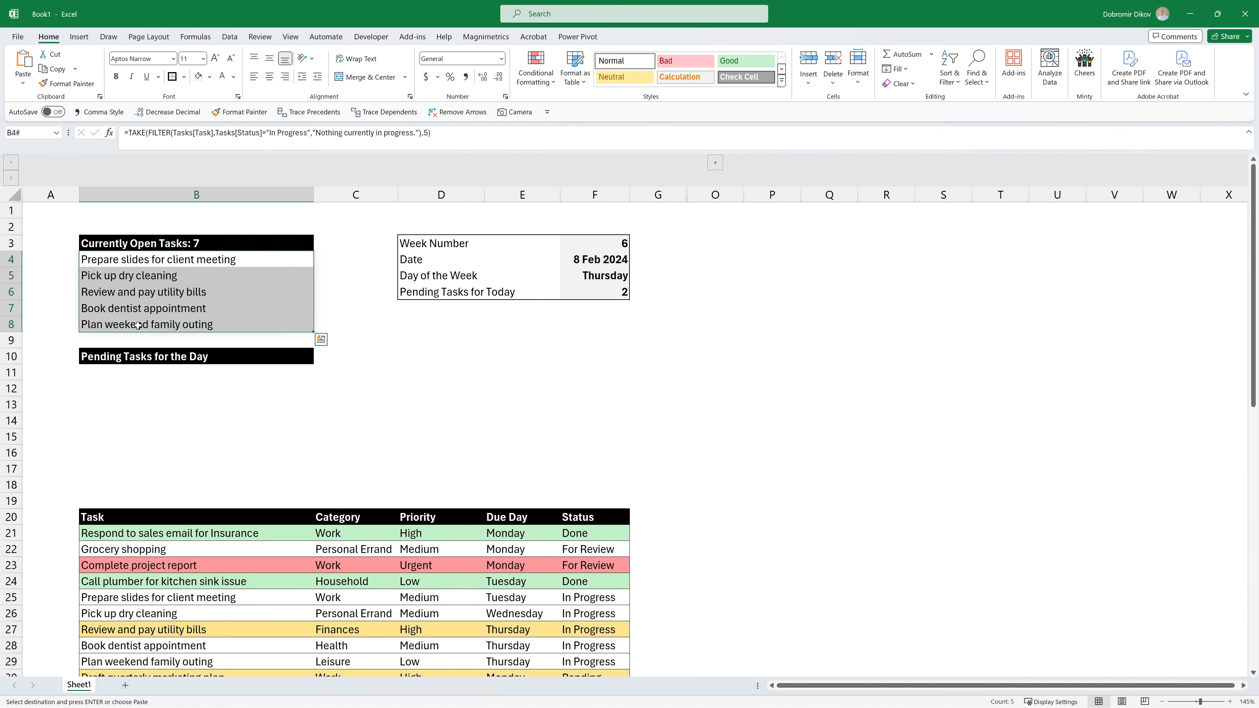
{"action": "left_click", "coordinate": [194, 238]}
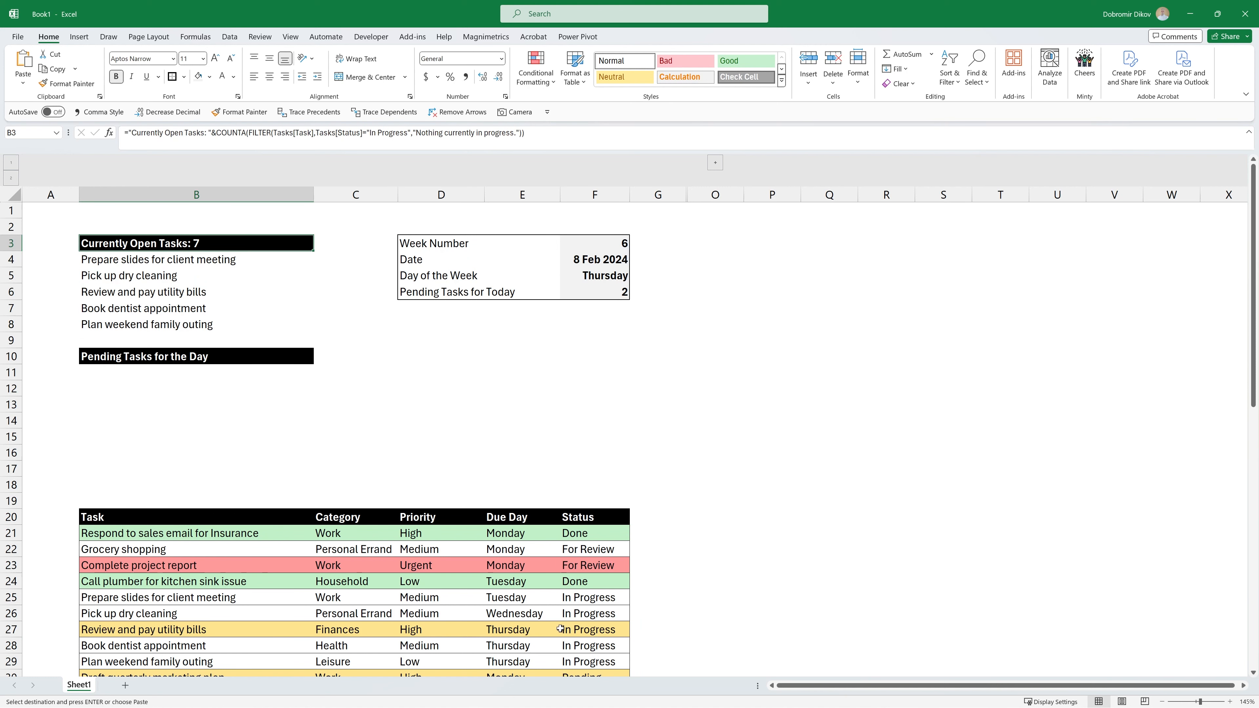
Set the status of "Prepare slides for client meeting" to For Review and check the open tasks list and its heading count
{"action": "scroll", "coordinate": [565, 594], "scroll_direction": "down", "scroll_amount": 1}
{"action": "left_click", "coordinate": [570, 550]}
{"action": "scroll", "coordinate": [550, 588], "scroll_direction": "up", "scroll_amount": 1}
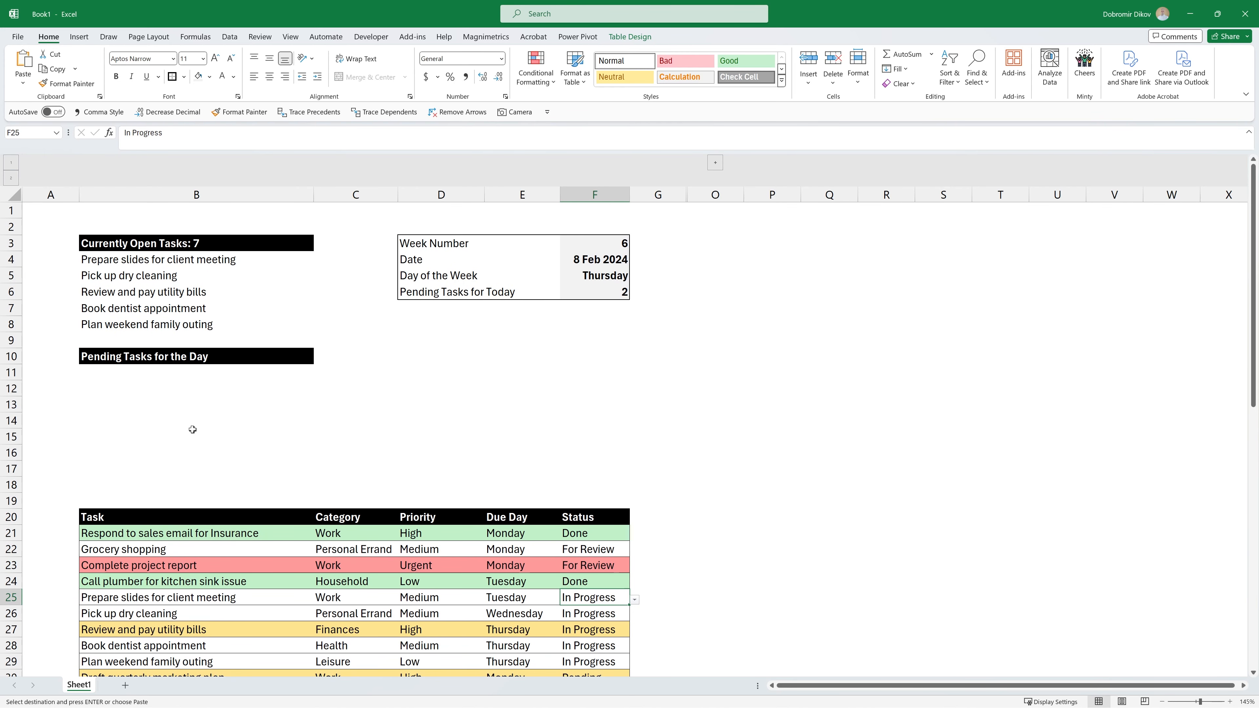
{"action": "left_click", "coordinate": [635, 600]}
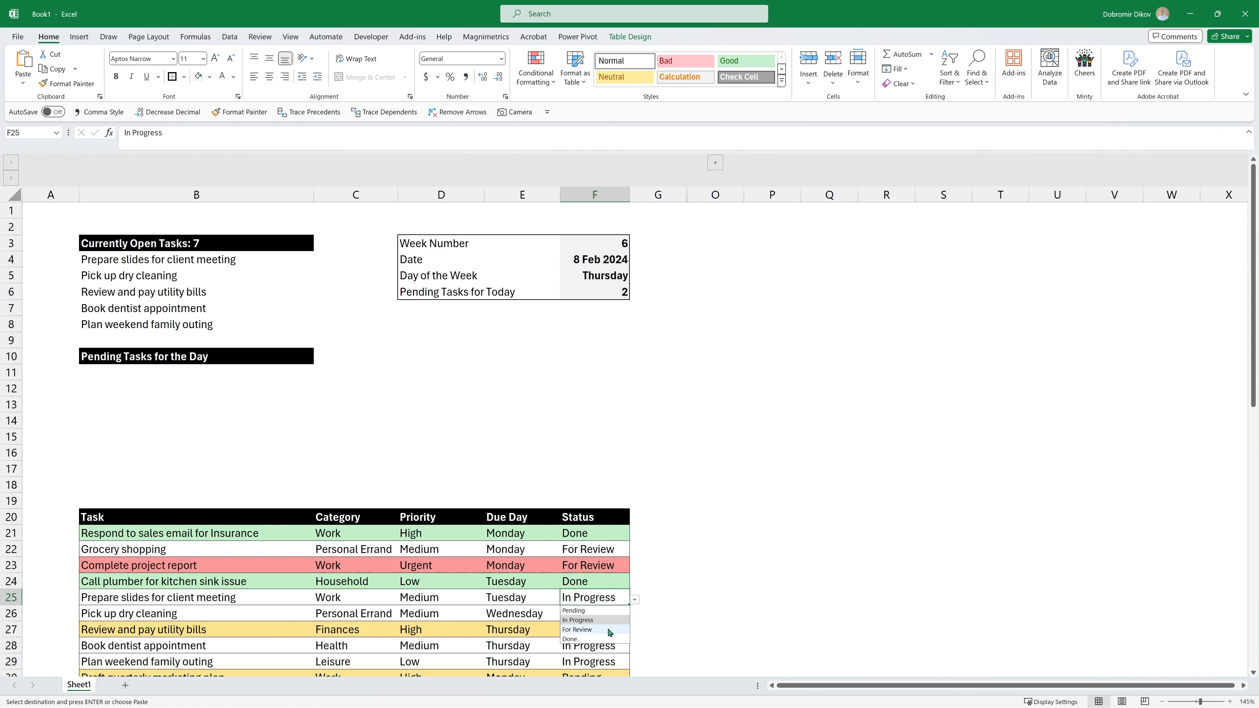
{"action": "left_click", "coordinate": [576, 630]}
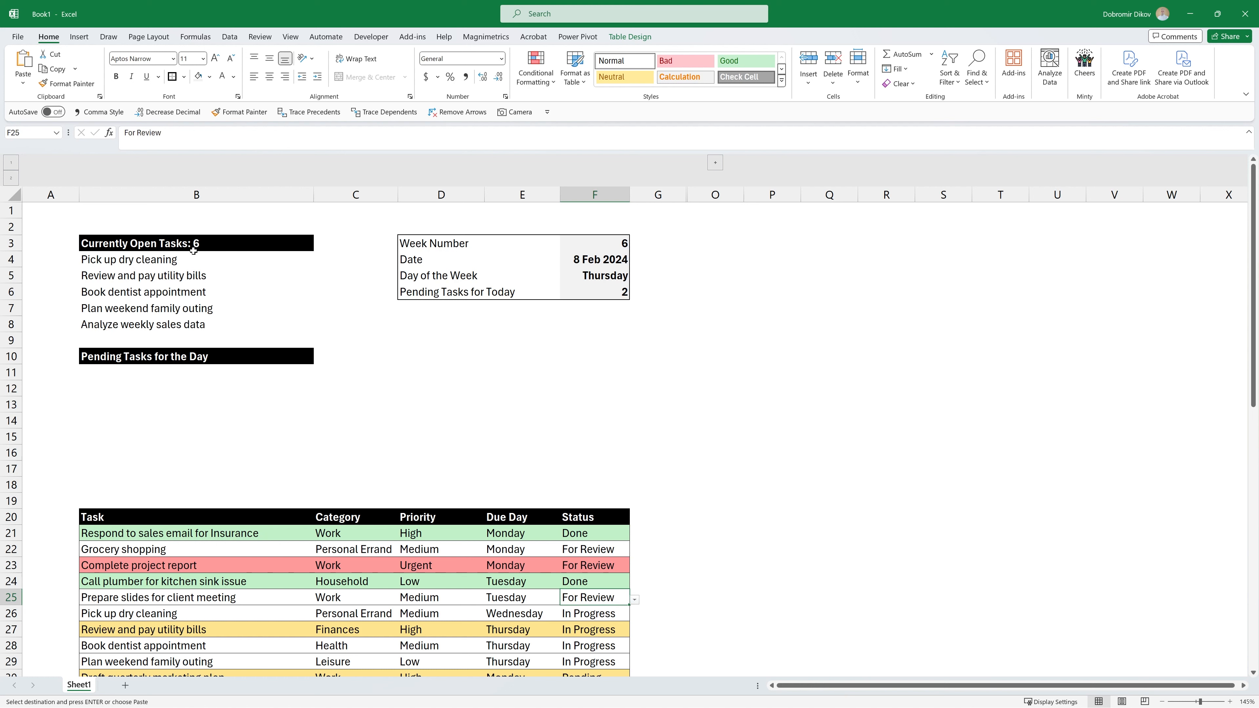
{"action": "left_click_drag", "start_coordinate": [166, 261], "coordinate": [164, 327]}
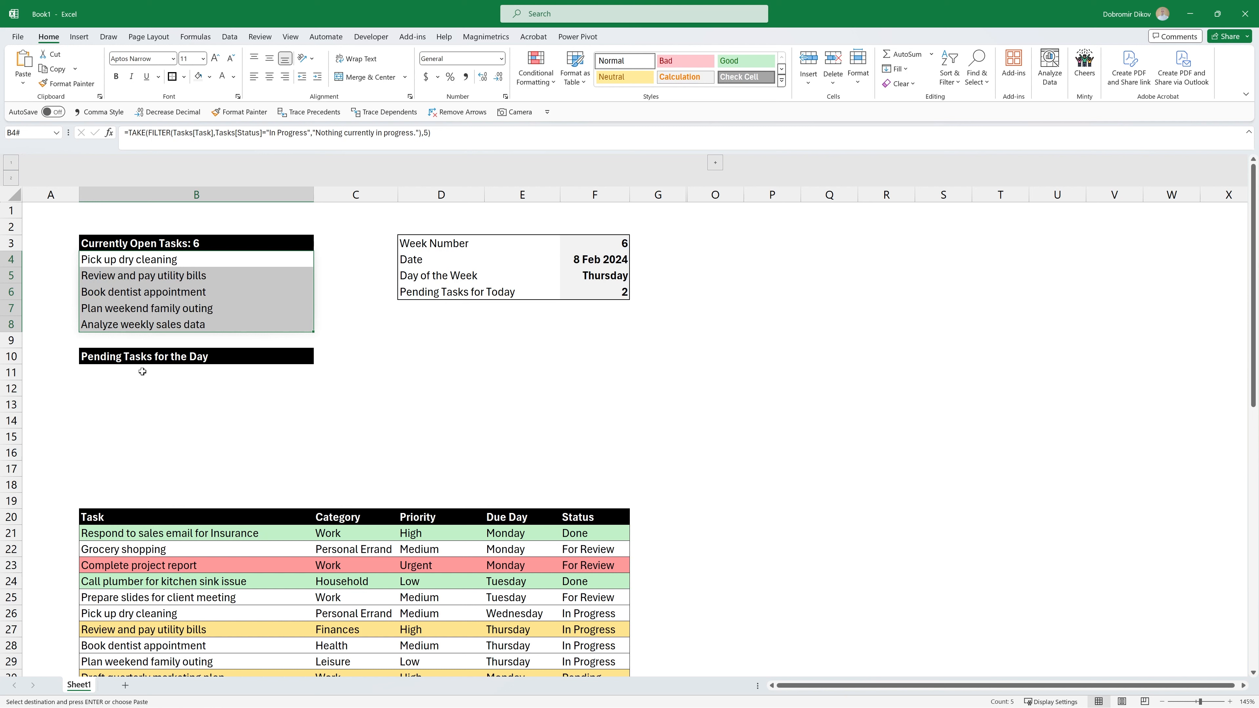
Start a FILTER formula in B11 that returns Tasks[Task] with a first condition of Tasks[Status]="Pending", multiplied by a second condition
{"action": "left_click", "coordinate": [166, 263]}
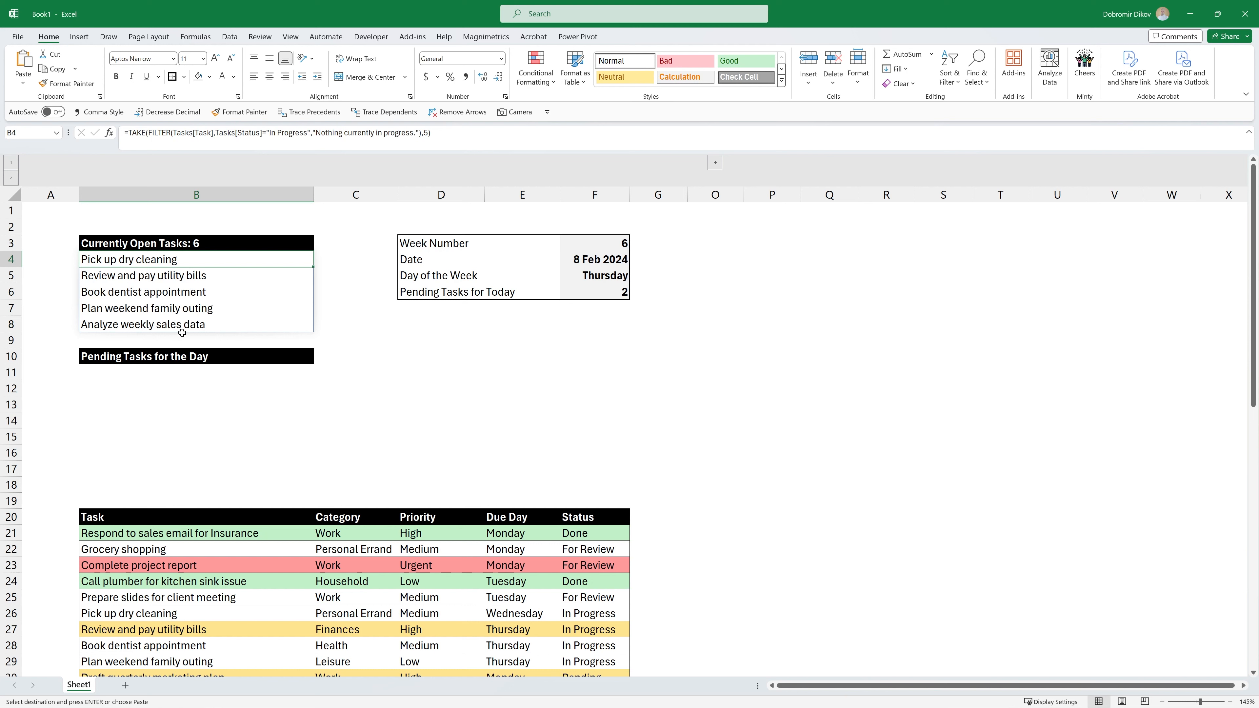
{"action": "left_click", "coordinate": [168, 373]}
{"action": "left_click", "coordinate": [161, 263]}
{"action": "left_click", "coordinate": [178, 375]}
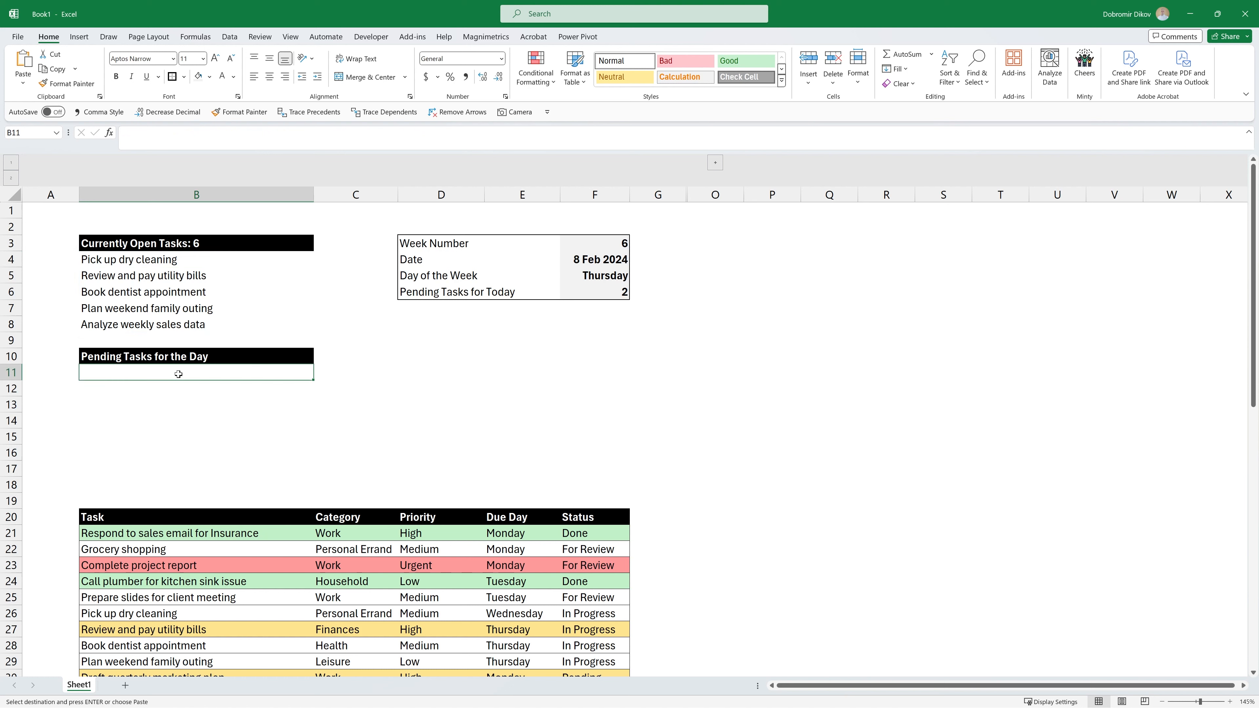
{"action": "type", "text": "=fil"}
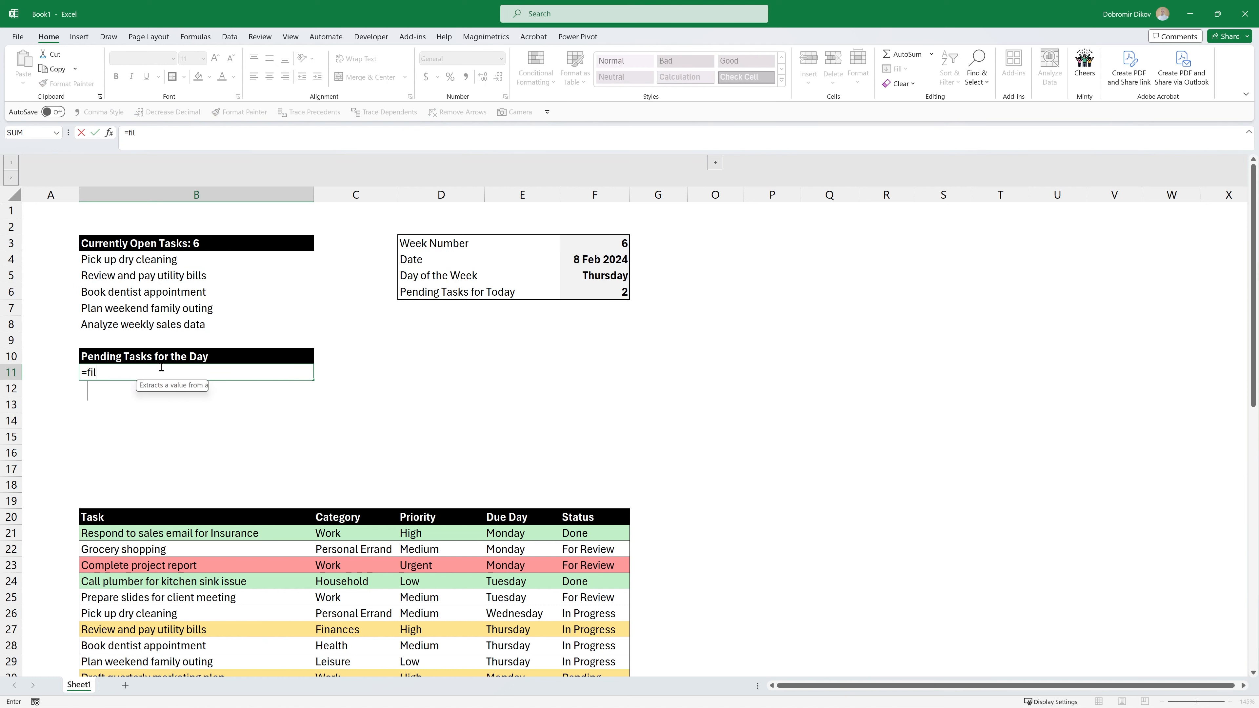
{"action": "type", "text": "ter("}
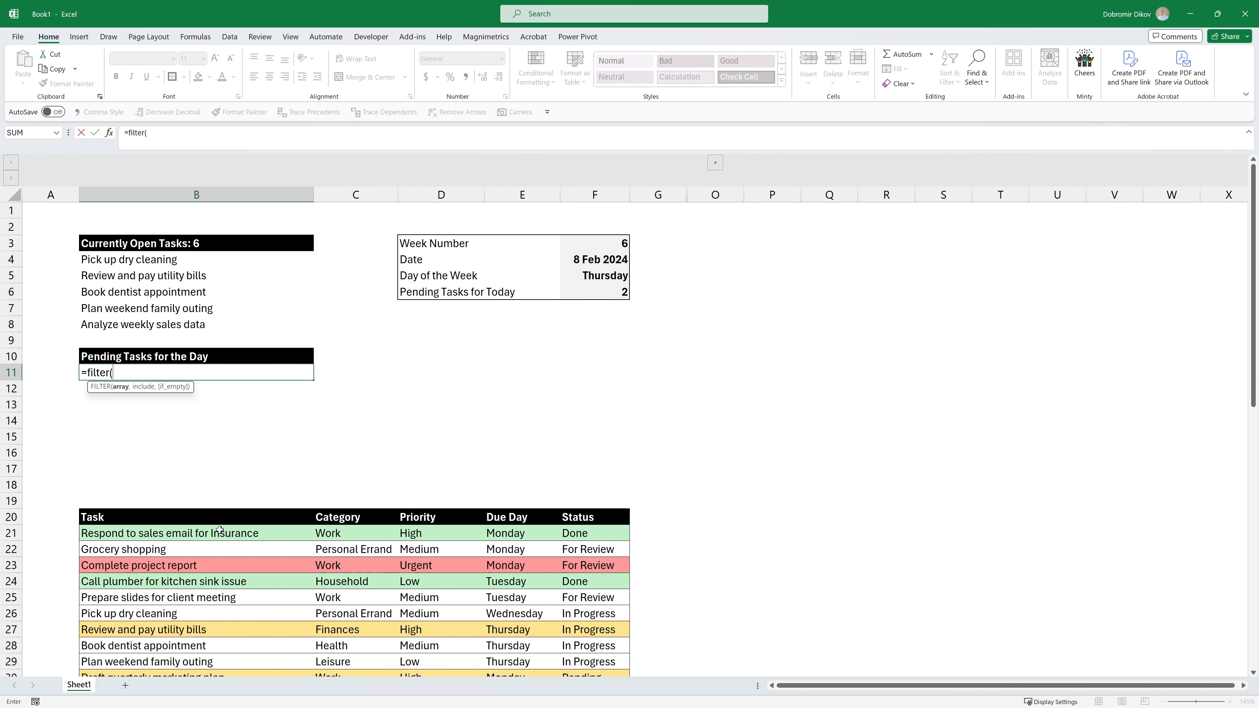
{"action": "left_click", "coordinate": [224, 506]}
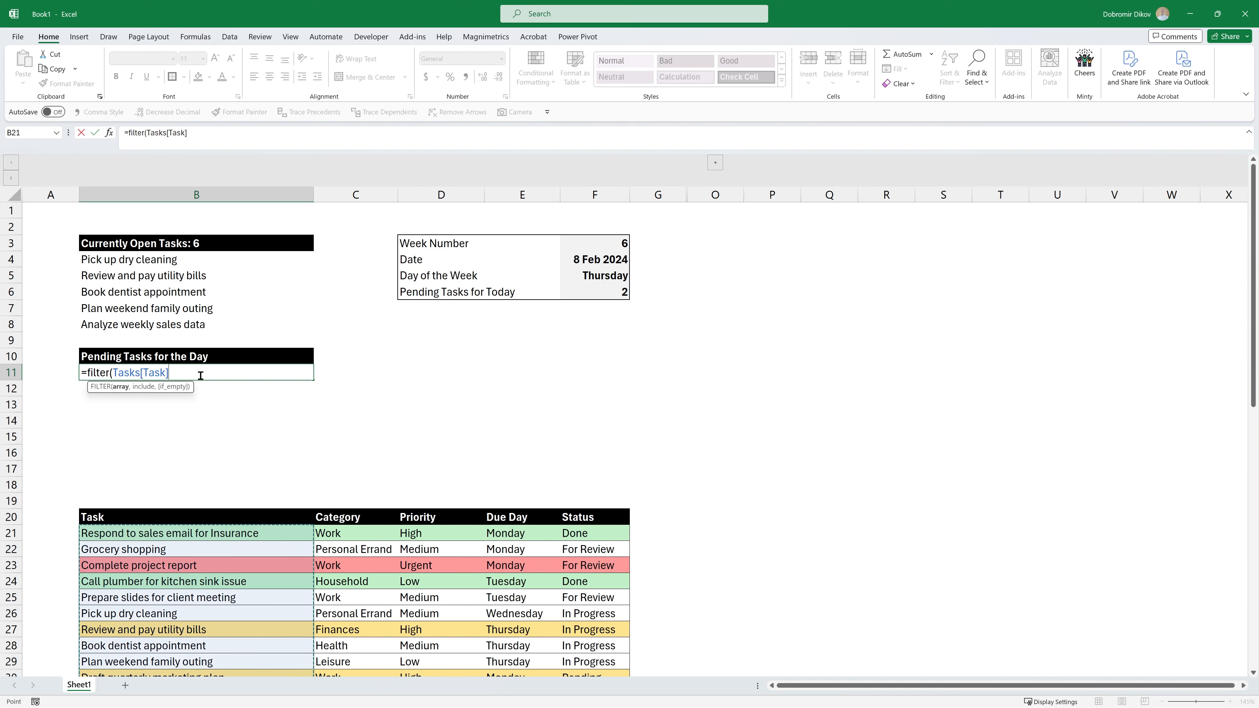
{"action": "type", "text": ",("}
{"action": "left_click", "coordinate": [601, 507]}
{"action": "type", "text": "=\"Pending\")*"}
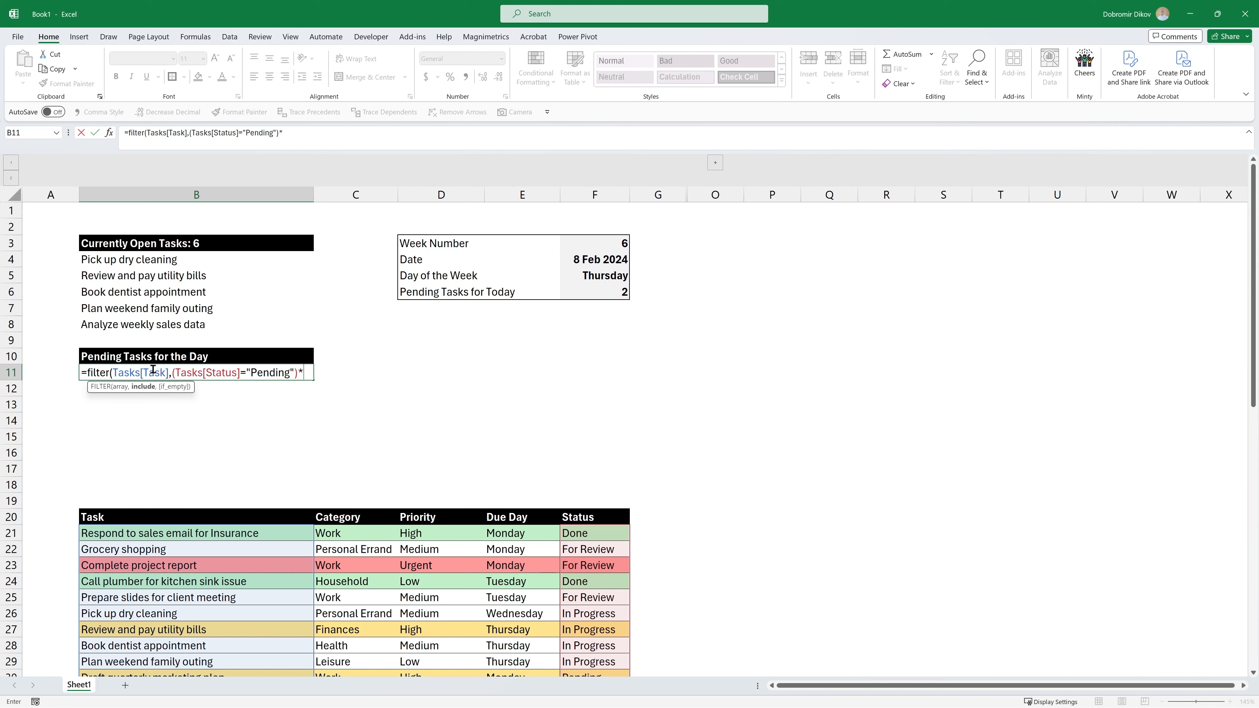
Complete the B11 FILTER formula with the condition Tasks[Due Day]=F5 and the empty-result text "Great job, nothing pending for today!"
{"action": "type", "text": "("}
{"action": "left_click", "coordinate": [498, 507]}
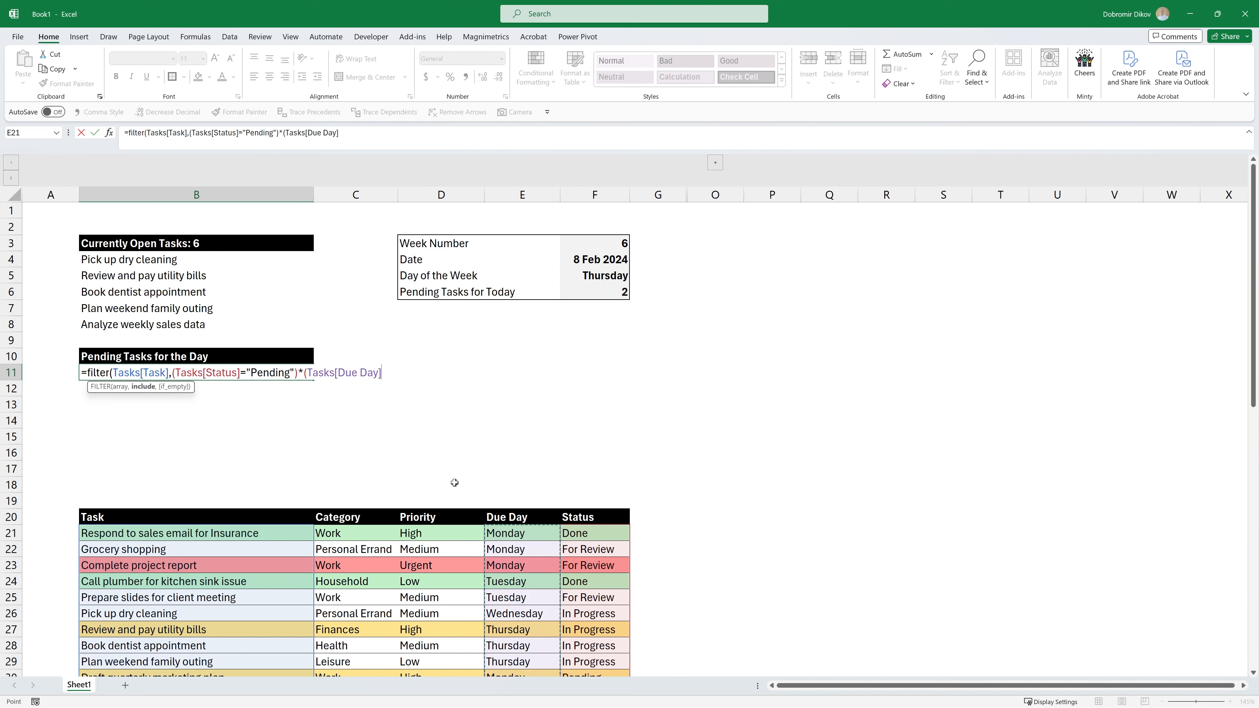
{"action": "type", "text": "="}
{"action": "left_click", "coordinate": [585, 278]}
{"action": "type", "text": "),"}
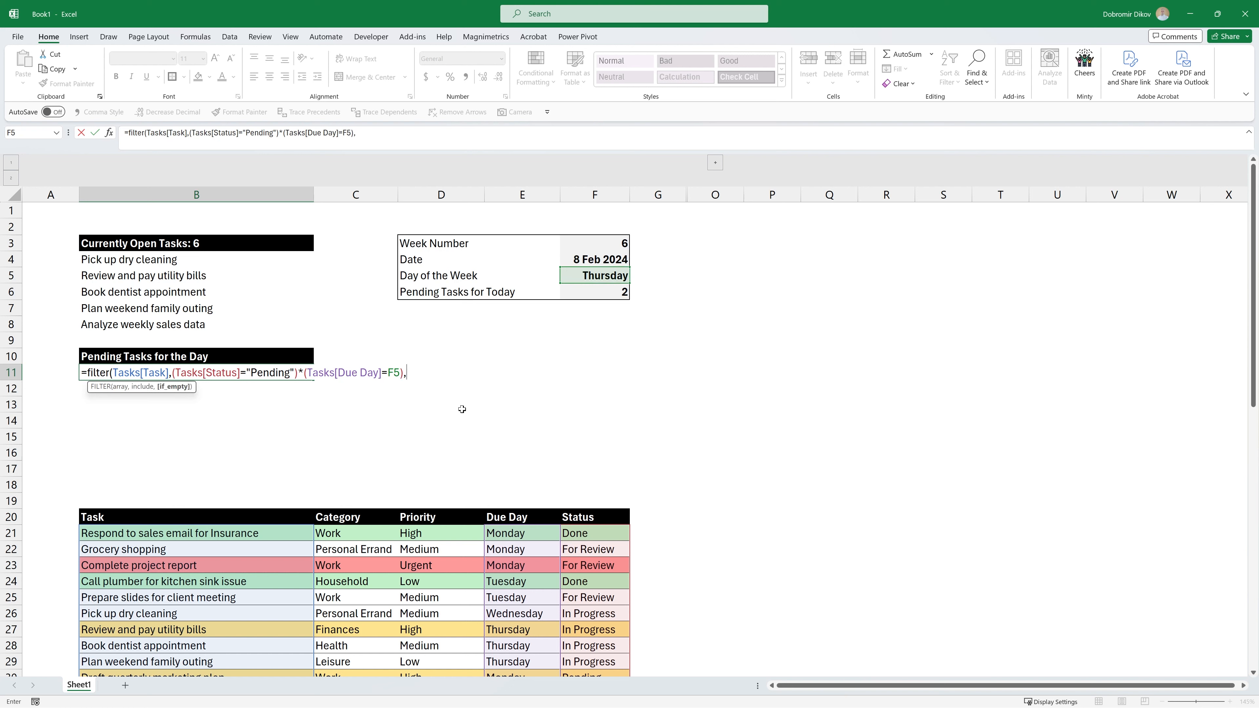
{"action": "type", "text": "\"Great"}
{"action": "type", "text": " job, nothing pending"}
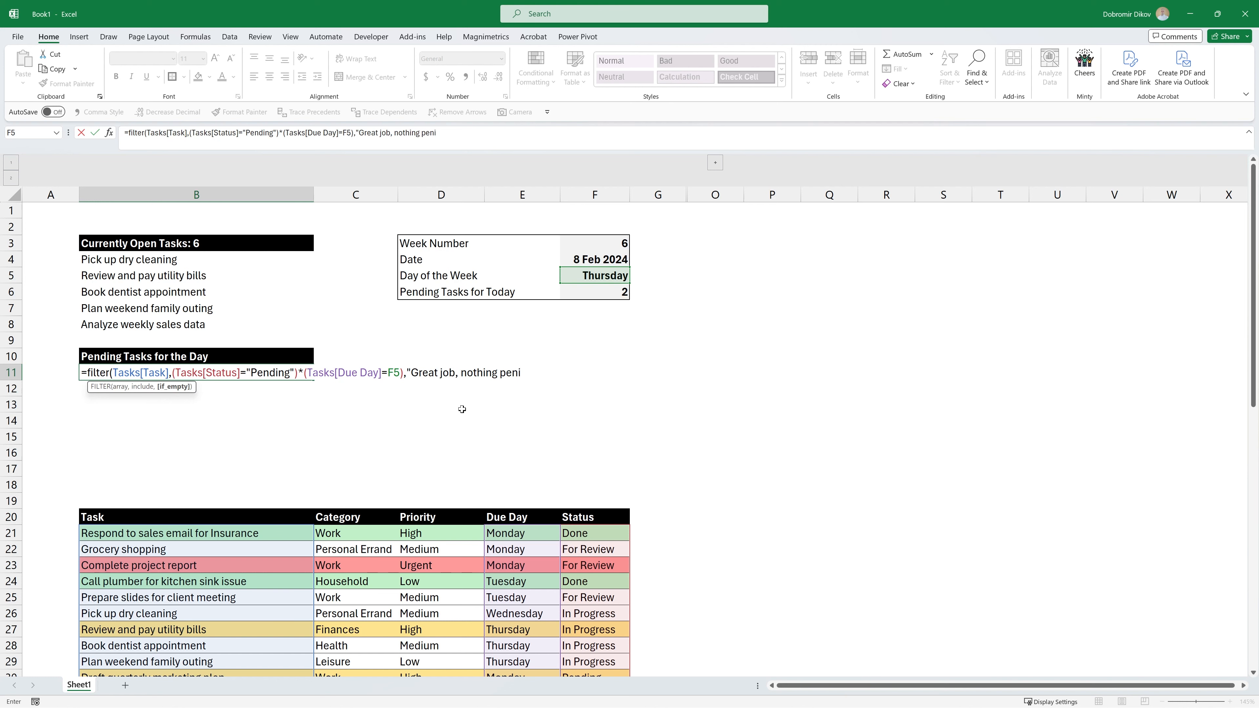
{"action": "type", "text": " for today!\")"}
{"action": "key", "text": "ctrl+Return"}
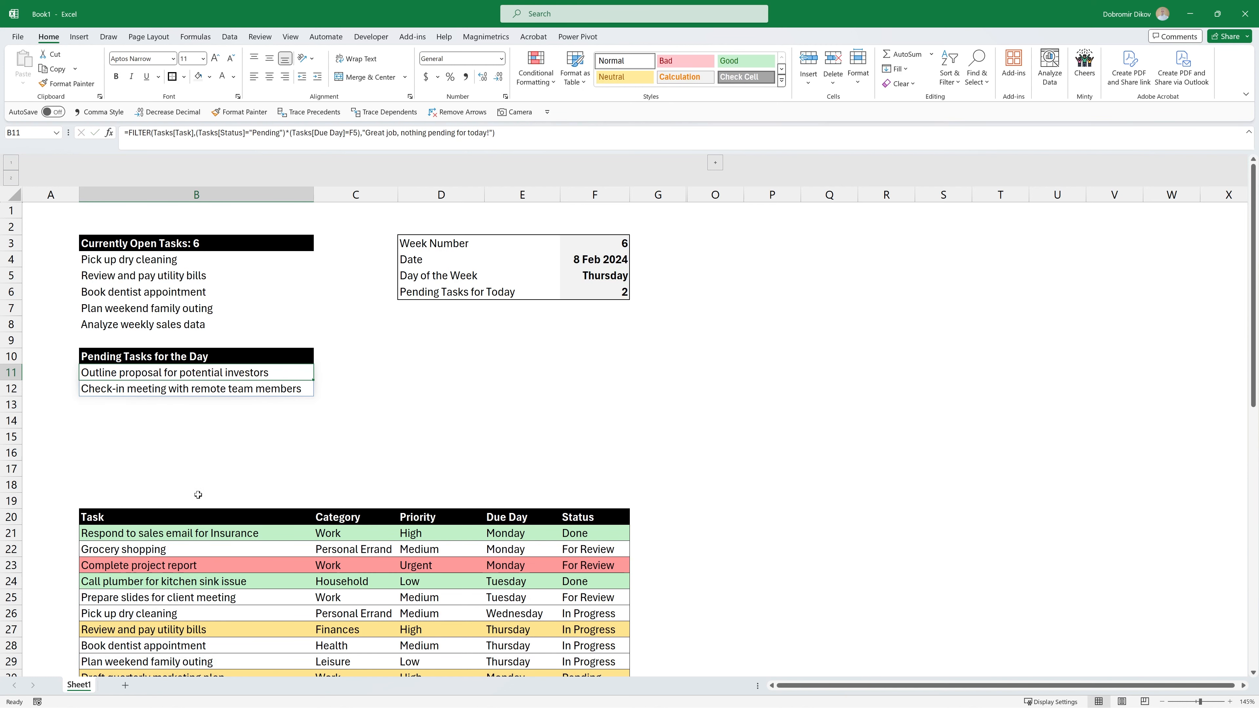
Wrap the B11 FILTER formula in TAKE to limit the pending tasks list to 5 rows
{"action": "left_click_drag", "start_coordinate": [144, 409], "coordinate": [151, 441]}
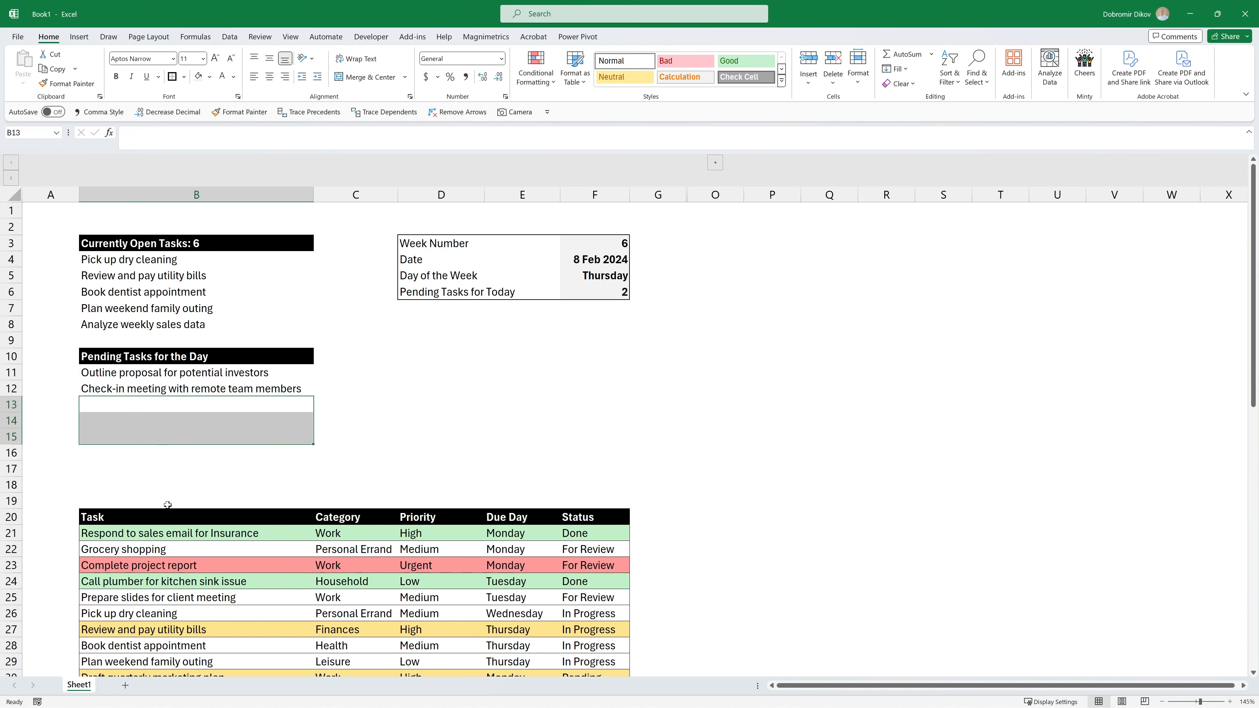
{"action": "left_click", "coordinate": [182, 375]}
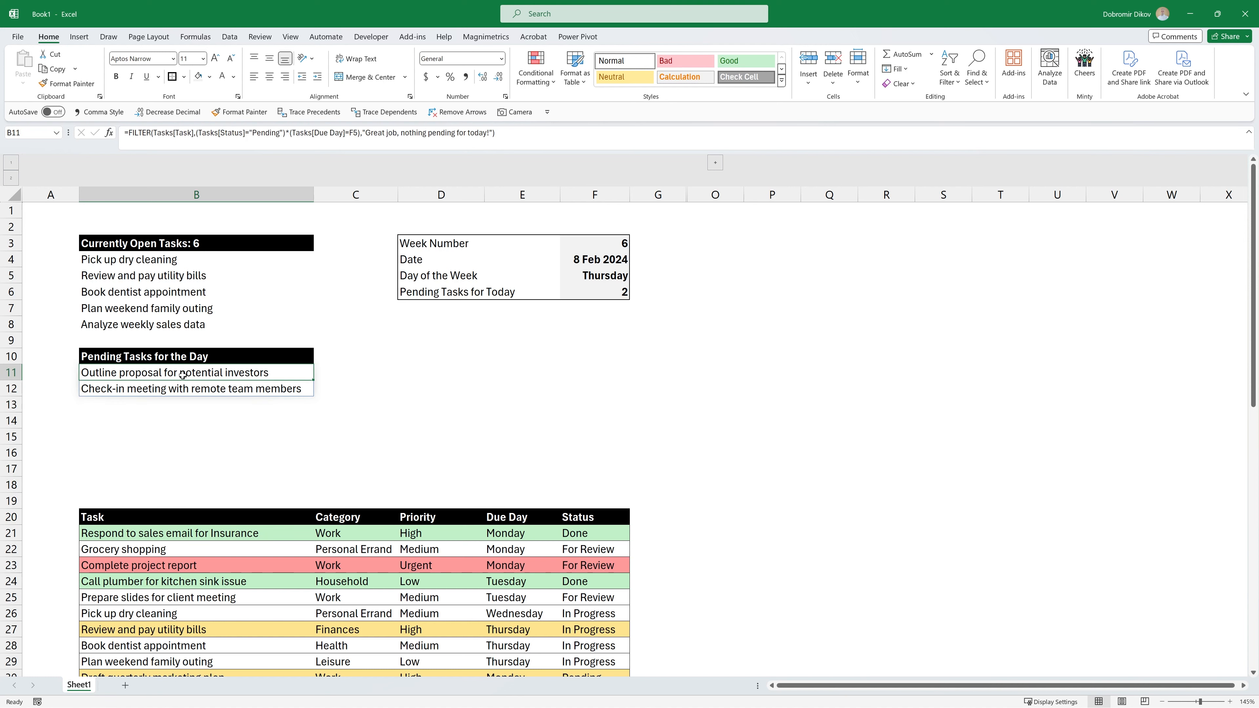
{"action": "left_click", "coordinate": [127, 134]}
{"action": "type", "text": "take("}
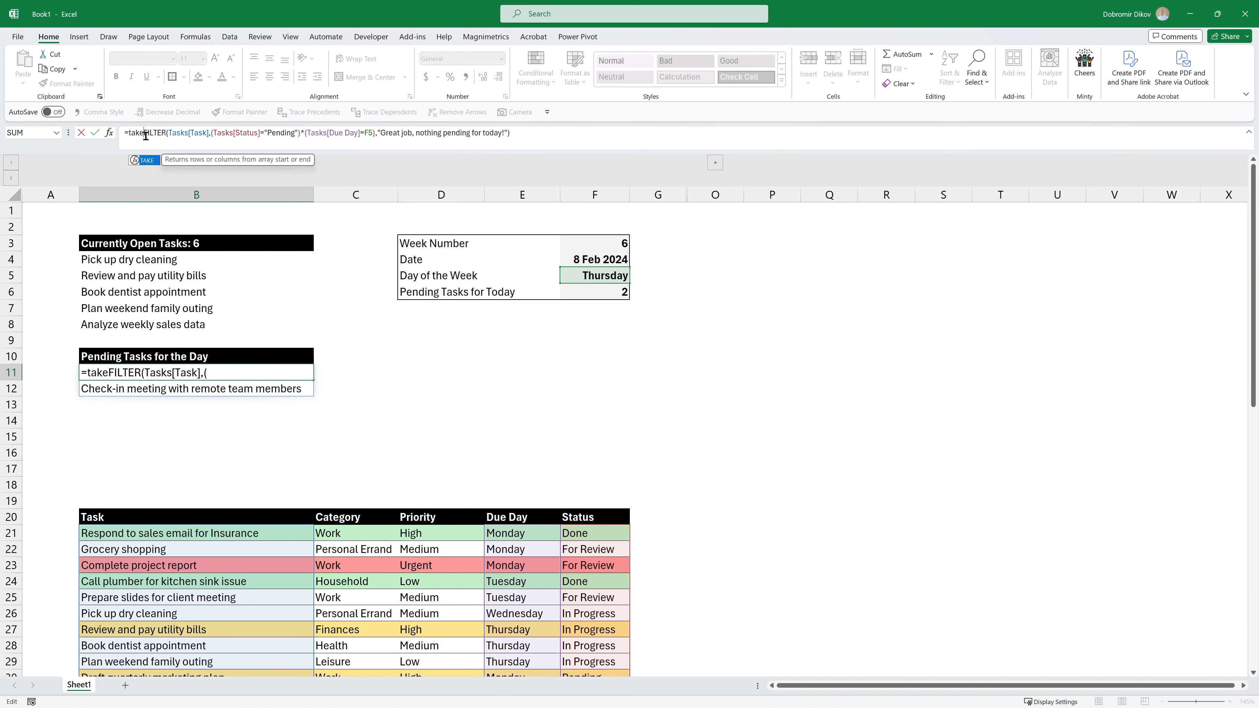
{"action": "key", "text": "End"}
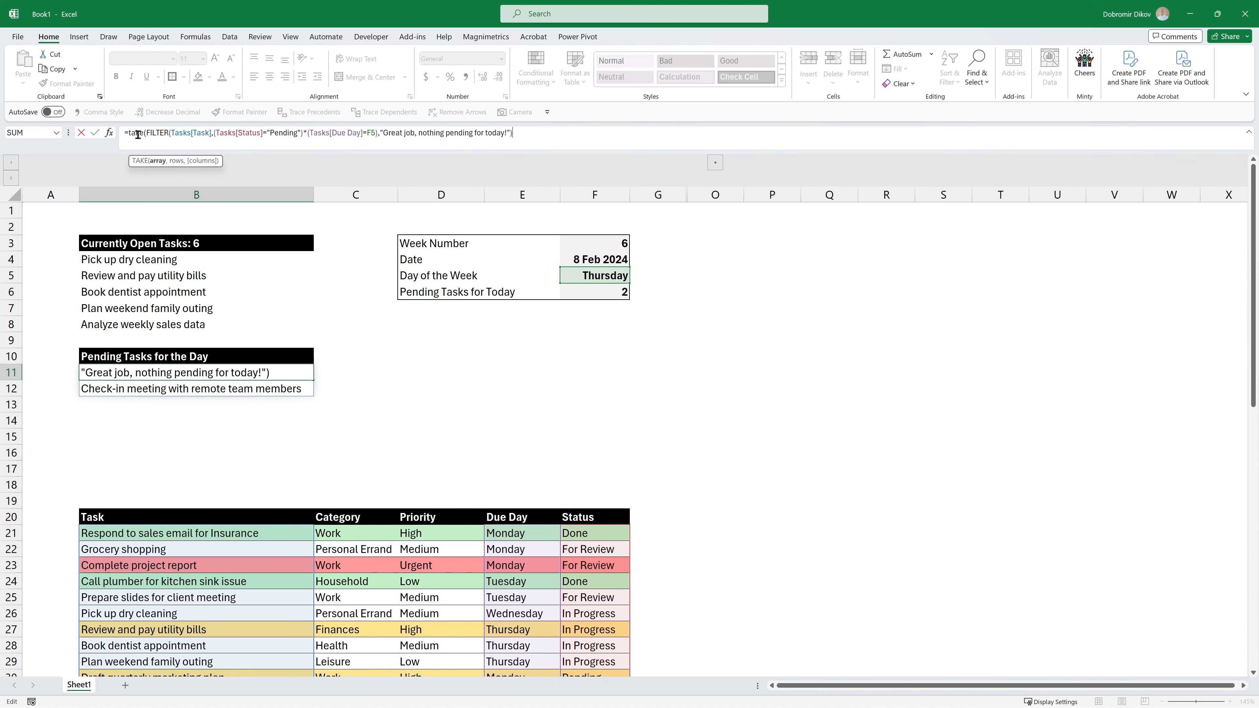
{"action": "type", "text": ",5)"}
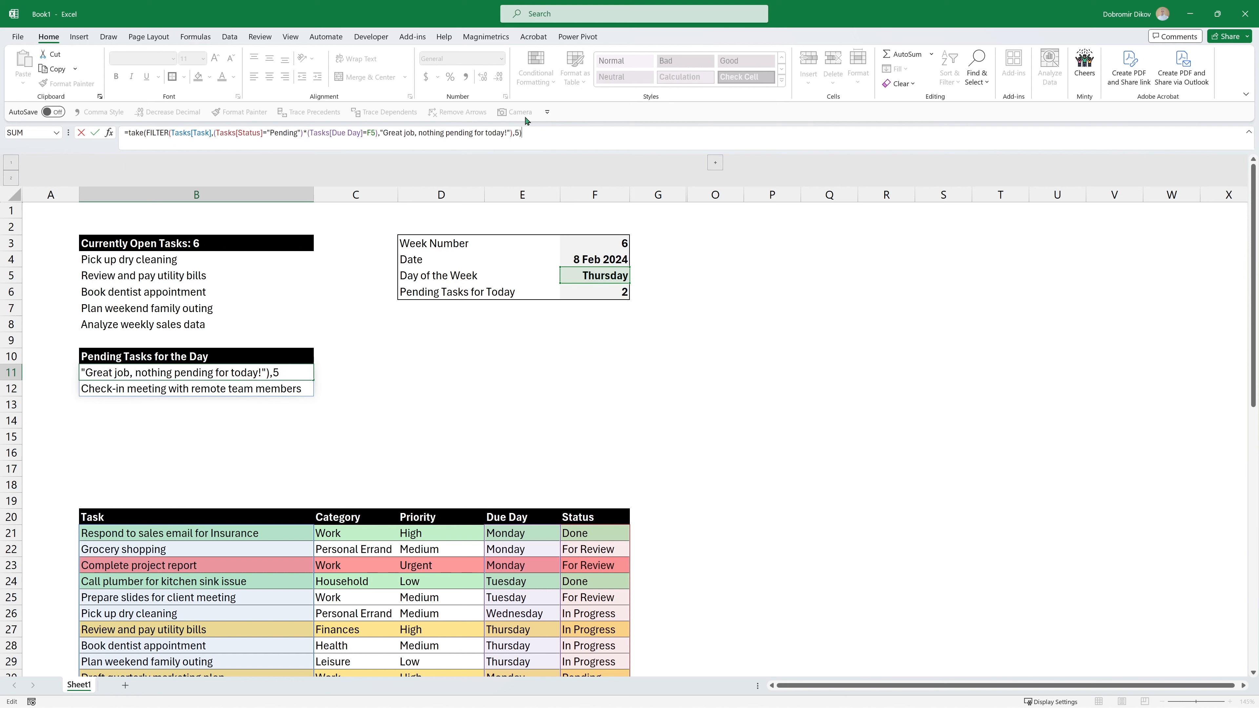
{"action": "key", "text": "ctrl+Return"}
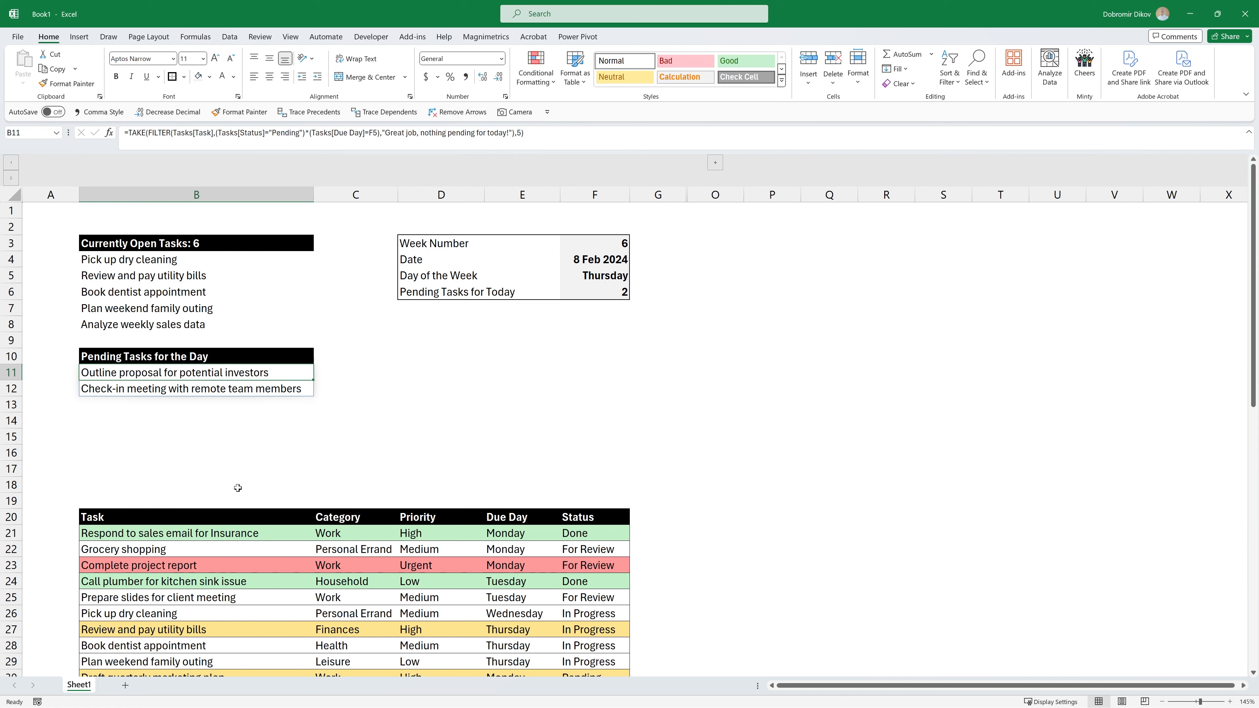
Copy the complete FILTER expression from inside the TAKE formula in B11, leaving that formula unedited
{"action": "left_click", "coordinate": [229, 356]}
{"action": "double_click", "coordinate": [194, 368]}
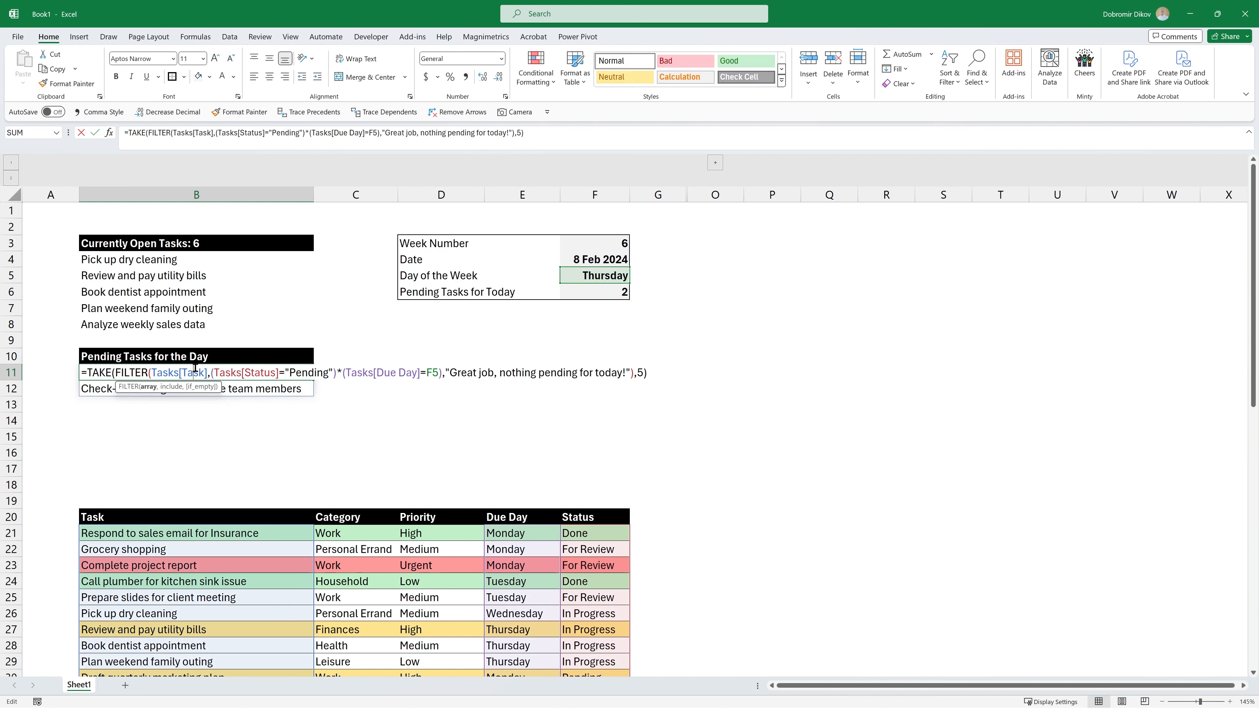
{"action": "left_click_drag", "start_coordinate": [120, 370], "coordinate": [632, 382]}
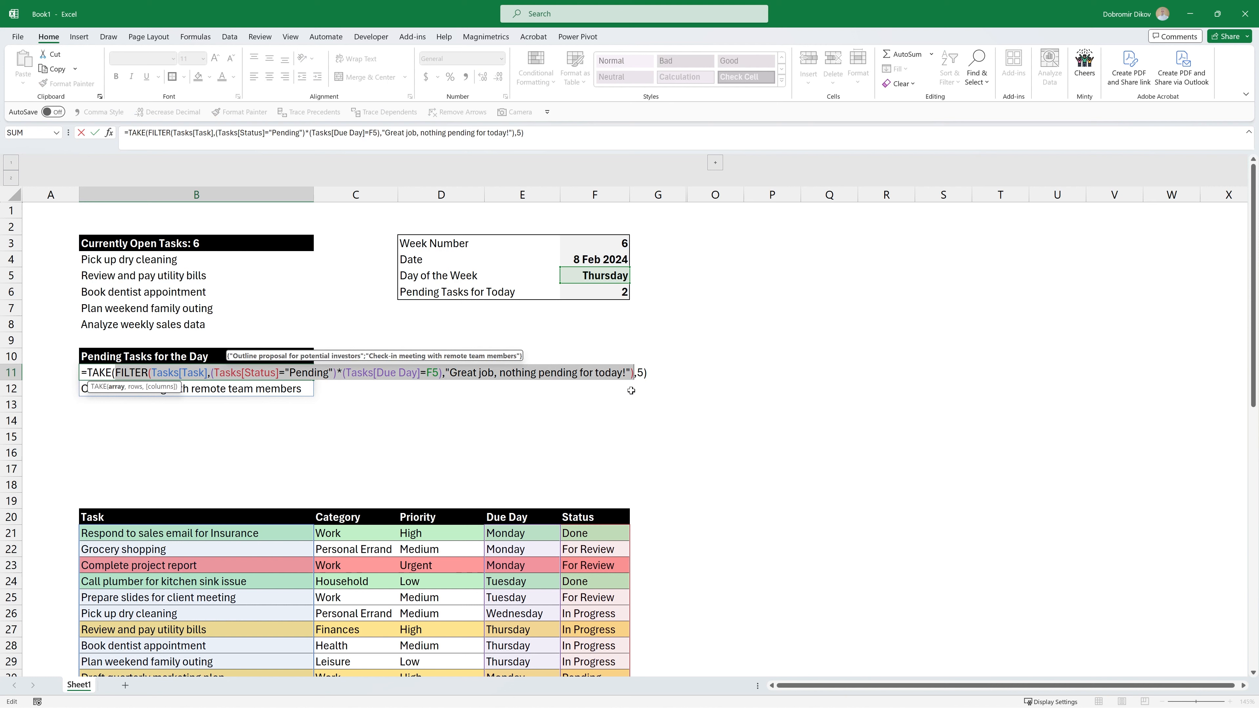
{"action": "key", "text": "Escape"}
Turn the B10 heading into a formula joining "Pending Tasks for the Day: " with COUNTA of the copied FILTER expression
{"action": "double_click", "coordinate": [221, 355]}
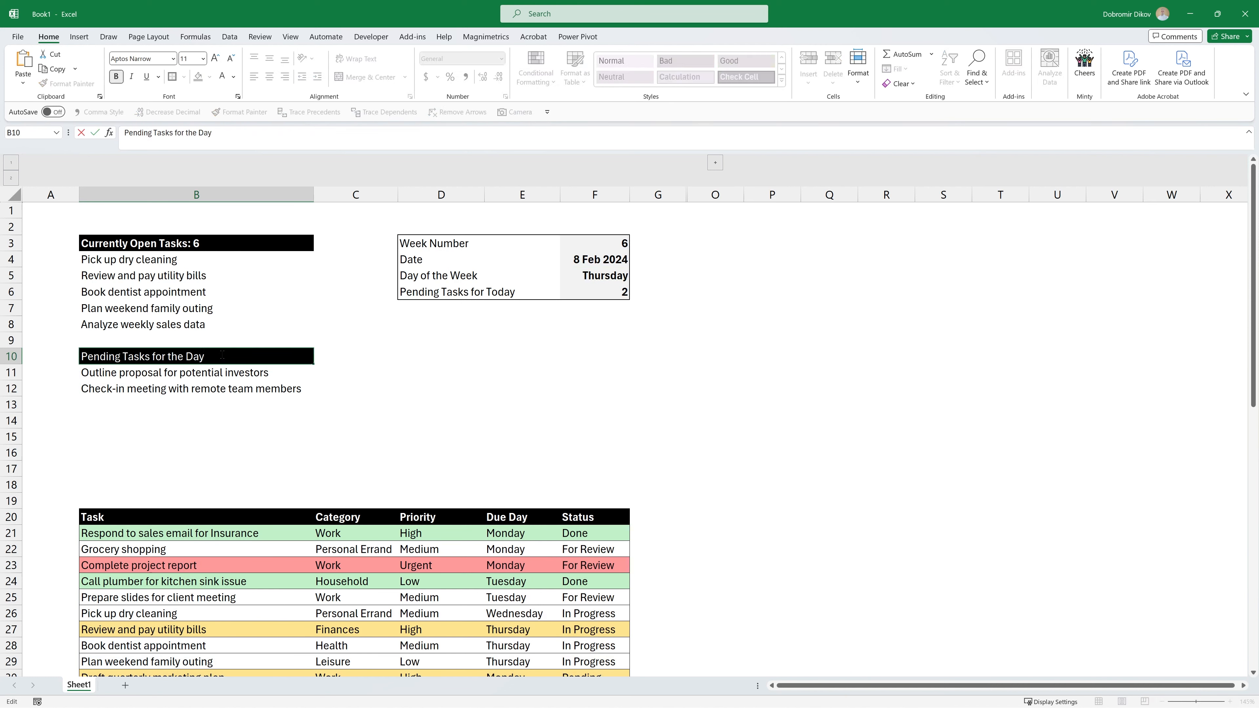
{"action": "key", "text": "Home"}
{"action": "type", "text": "=\""}
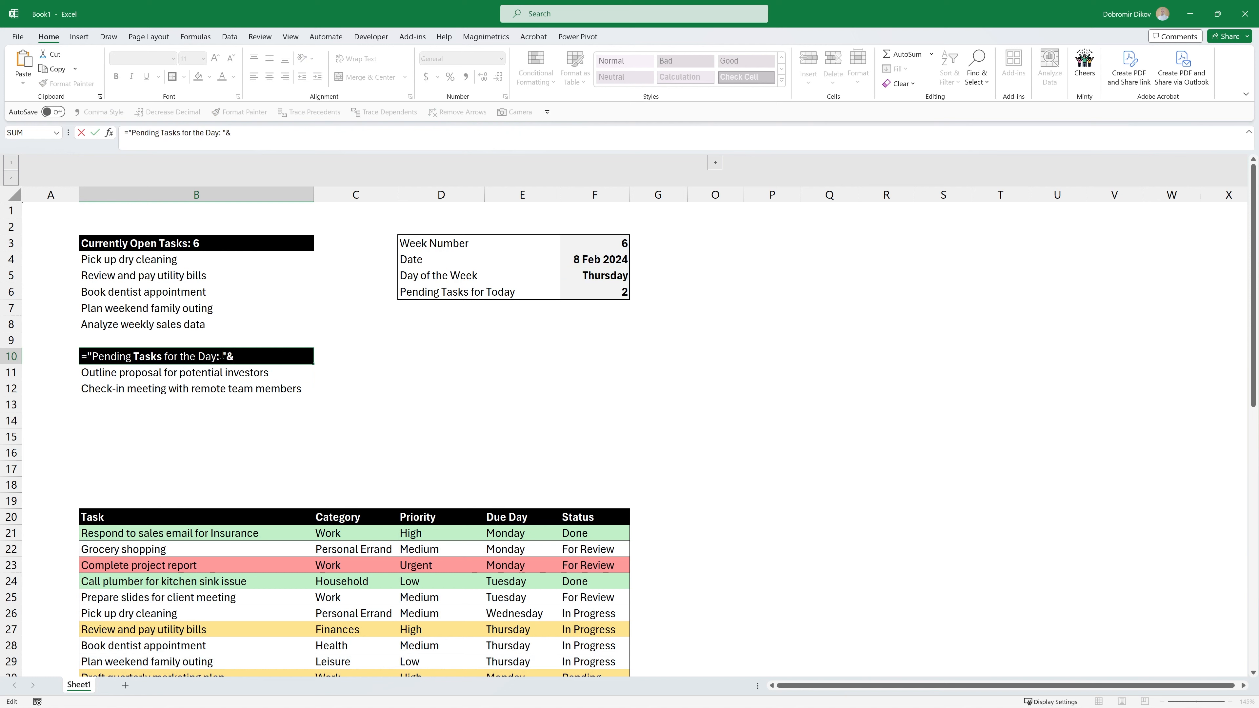
{"action": "key", "text": "BackSpace"}
{"action": "key", "text": "BackSpace"}
{"action": "type", "text": "ounta"}
{"action": "key", "text": "ctrl+v"}
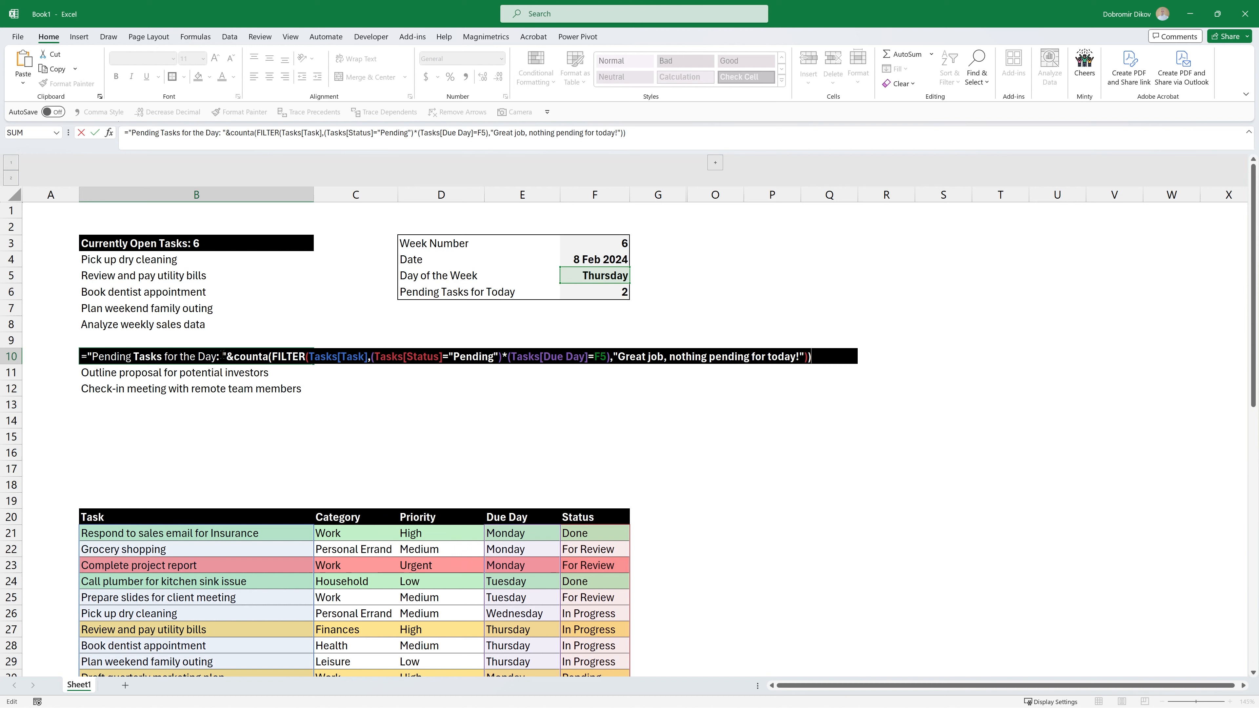
{"action": "key", "text": "Return"}
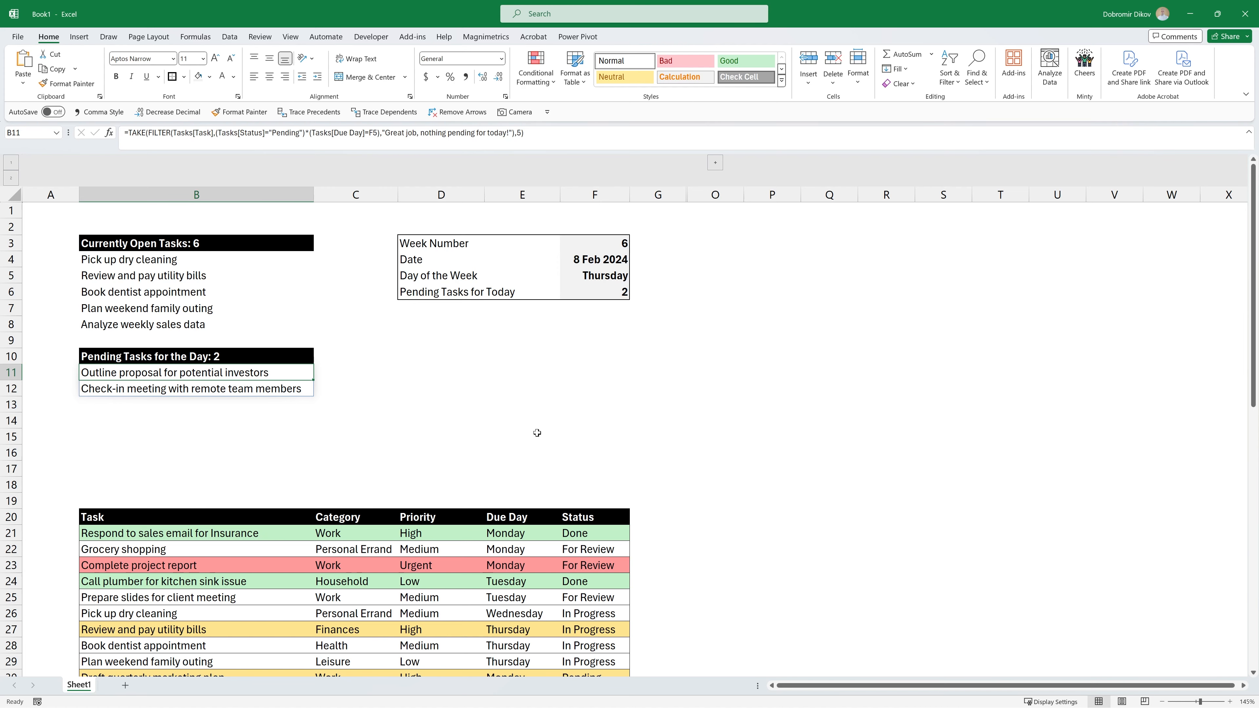
Copy the due day Thursday from E29 to E50:E55 and check the pending tasks list and the count in the B10 heading
{"action": "scroll", "coordinate": [537, 433], "scroll_direction": "down", "scroll_amount": 5}
{"action": "left_click", "coordinate": [523, 420]}
{"action": "key", "text": "ctrl+c"}
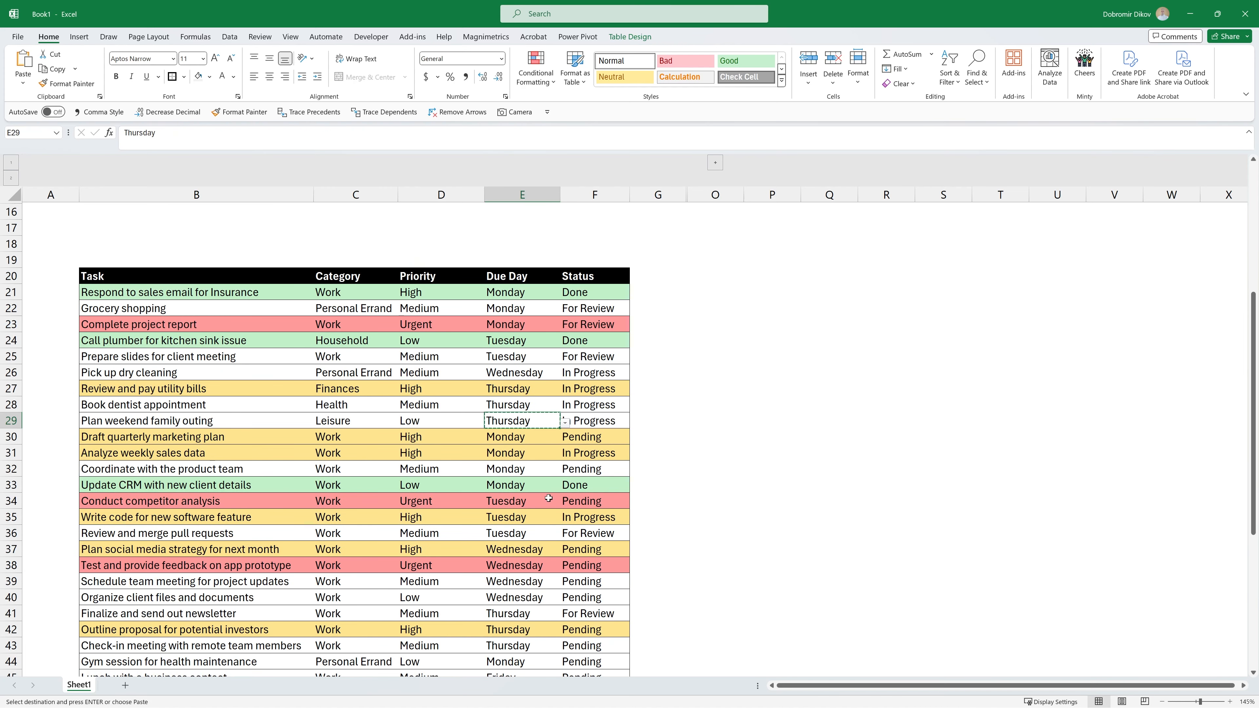
{"action": "scroll", "coordinate": [512, 557], "scroll_direction": "down", "scroll_amount": 4}
{"action": "left_click_drag", "start_coordinate": [512, 557], "coordinate": [511, 645]}
{"action": "key", "text": "ctrl+v"}
{"action": "scroll", "coordinate": [297, 415], "scroll_direction": "up", "scroll_amount": 9}
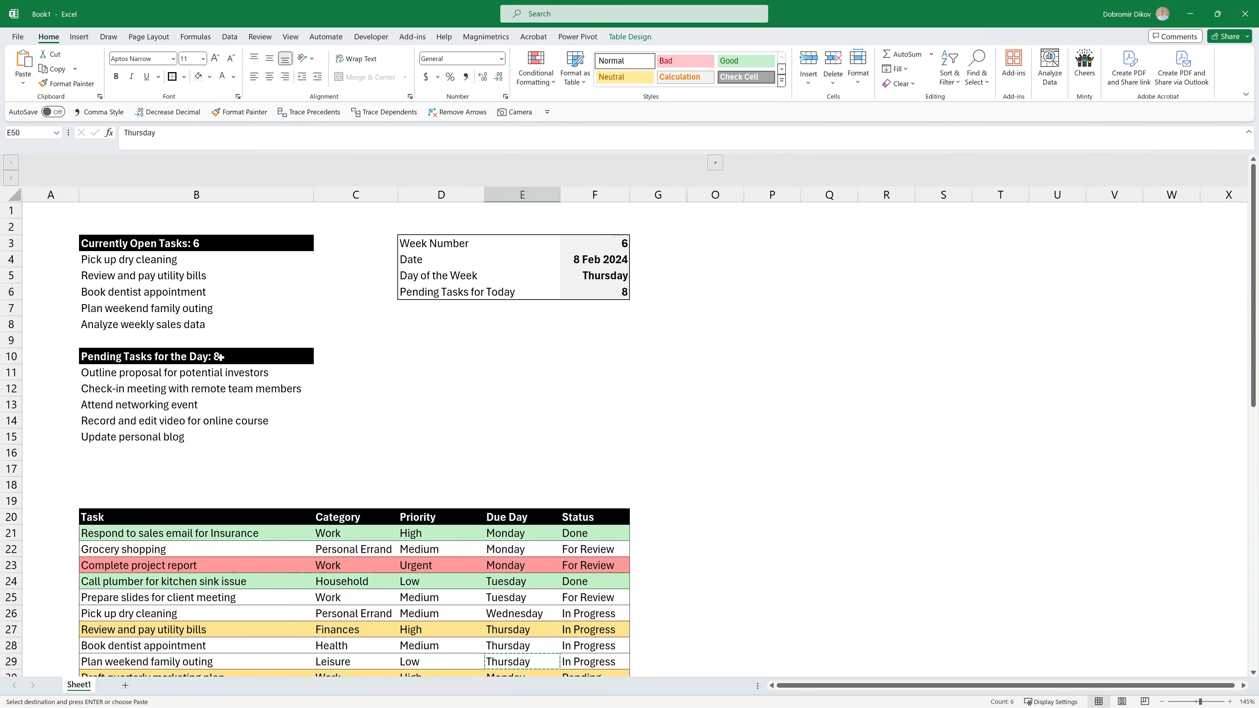
{"action": "left_click", "coordinate": [206, 355]}
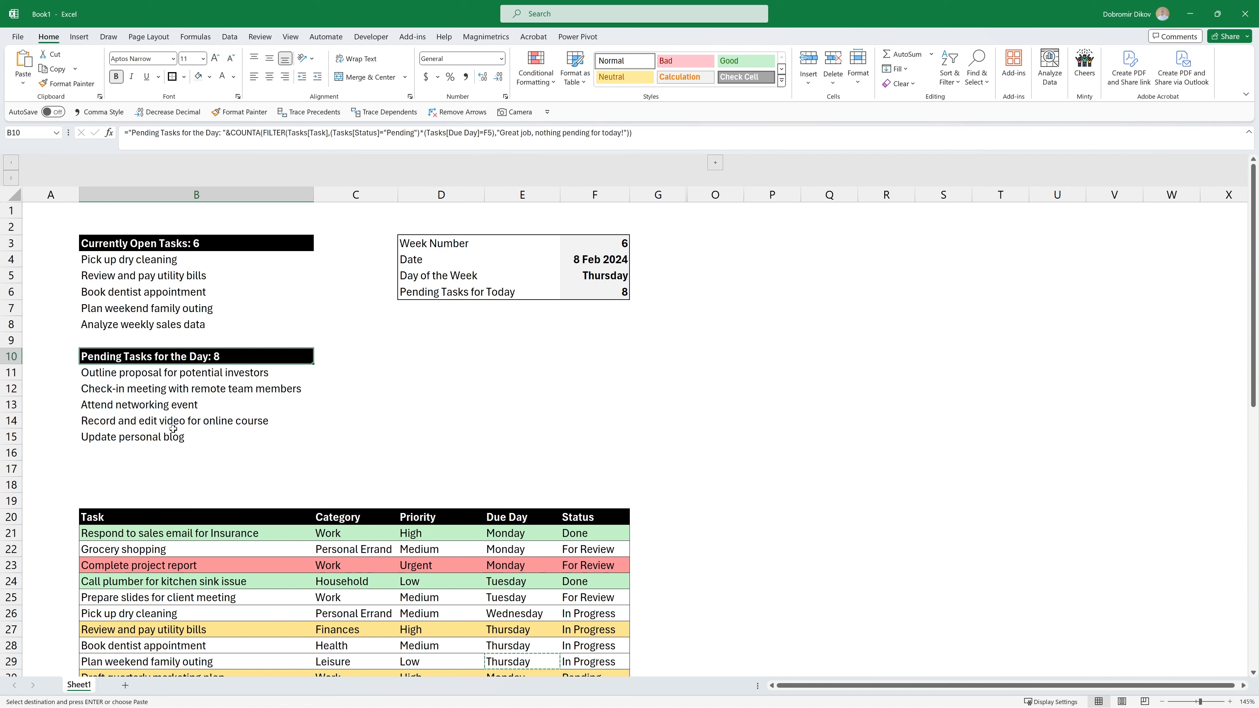
{"action": "left_click_drag", "start_coordinate": [145, 371], "coordinate": [158, 438]}
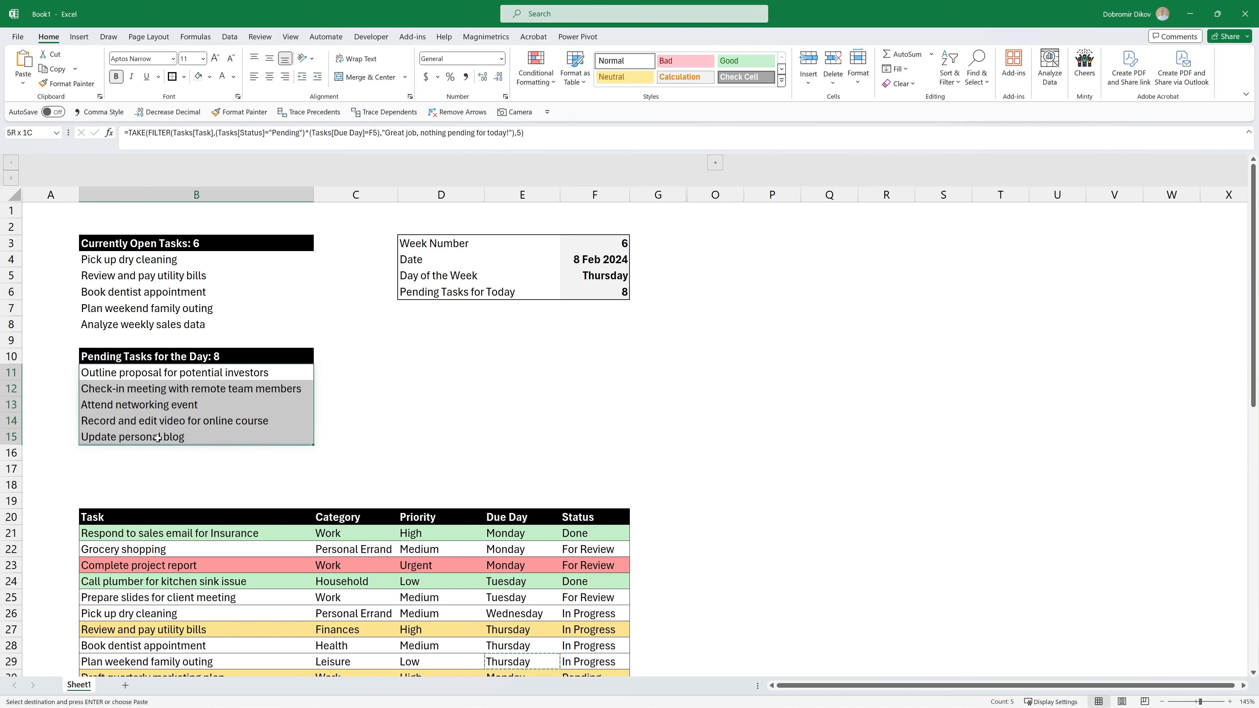
Delete the empty rows 17 to 19 above the task table and expand the collapsed column group holding the Drop Down Settings
{"action": "left_click", "coordinate": [132, 470]}
{"action": "key", "text": "shift+space"}
{"action": "key", "text": "shift+Down"}
{"action": "key", "text": "shift+Down"}
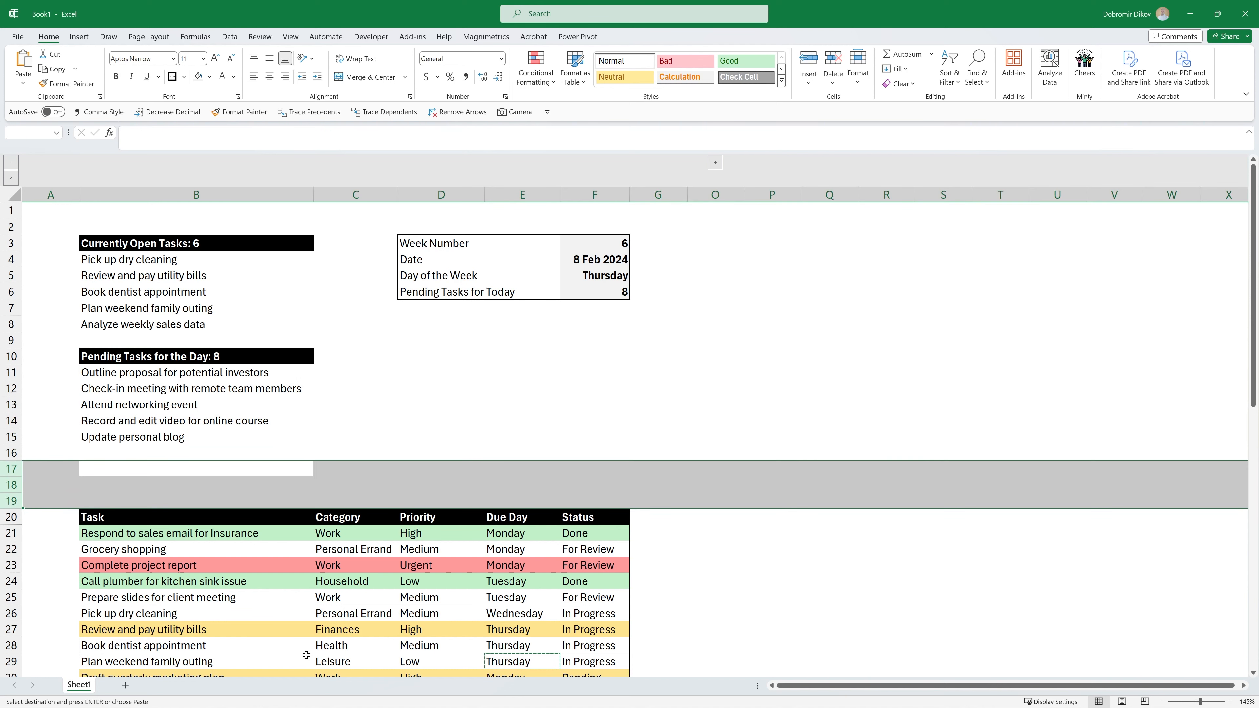
{"action": "key", "text": "ctrl+minus"}
{"action": "left_click", "coordinate": [522, 404]}
{"action": "left_click", "coordinate": [715, 162]}
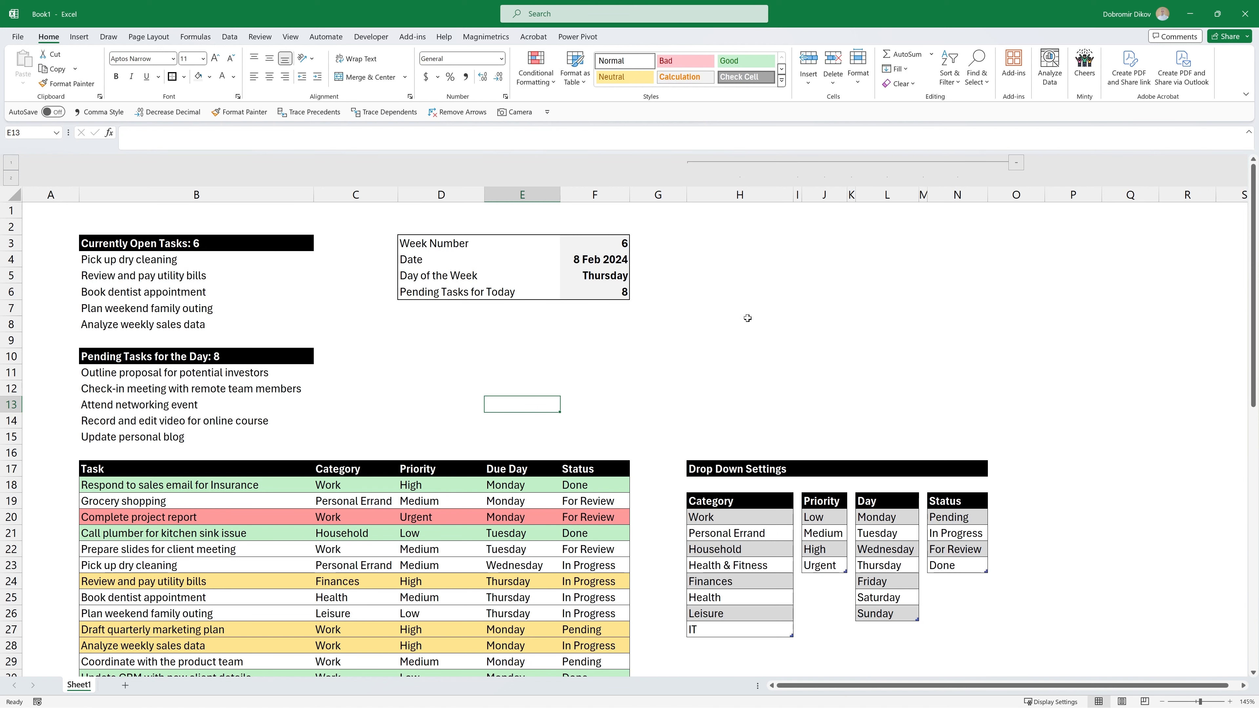